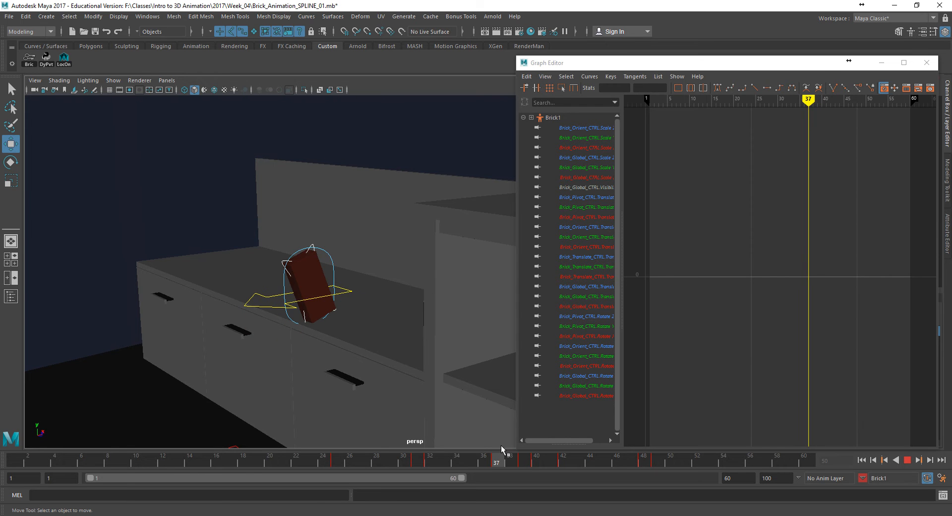
- Limit the playback range to frames 34 to 44, around the brick's impact on the counter edge
alt+middle_drag(218, 302, 263, 269)
alt+right_drag(265, 269, 589, 329)
alt+drag(499, 322, 403, 315)
alt+middle_drag(403, 315, 463, 341)
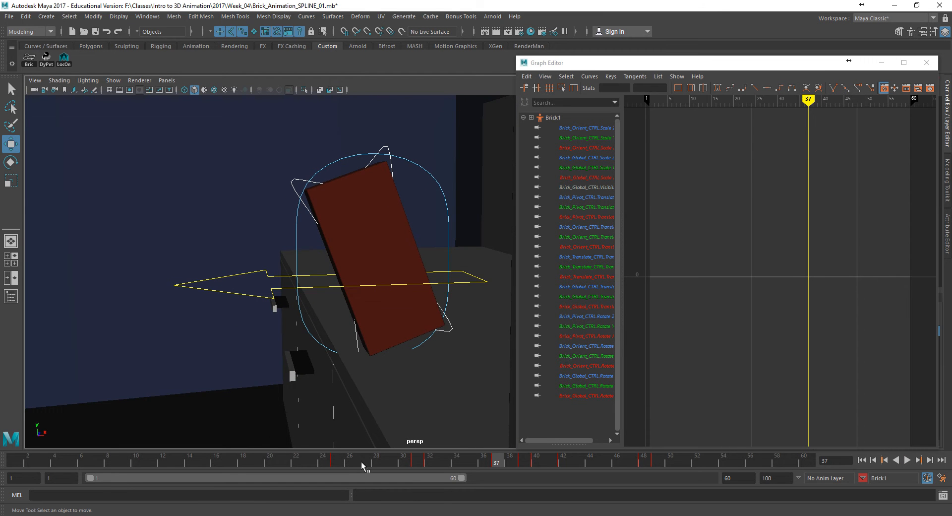
click(344, 461)
mouse_move(343, 461)
mouse_down()
mouse_move(512, 465)
mouse_move(376, 478)
mouse_up()
drag(99, 478, 242, 484)
drag(419, 476, 391, 472)
key(alt+v)
drag(445, 456, 343, 460)
double_click(62, 476)
text(34)
key(Tab)
drag(370, 451, 510, 471)
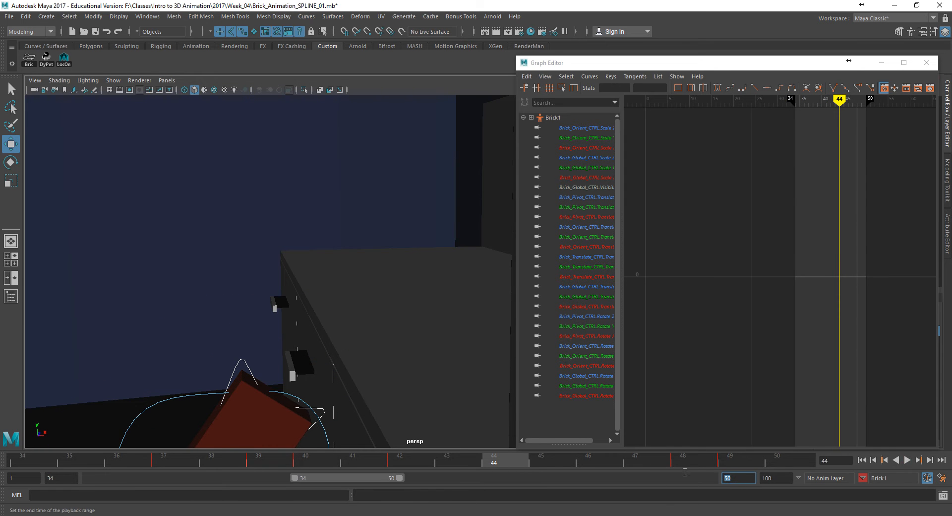
text(44)
key(Return)
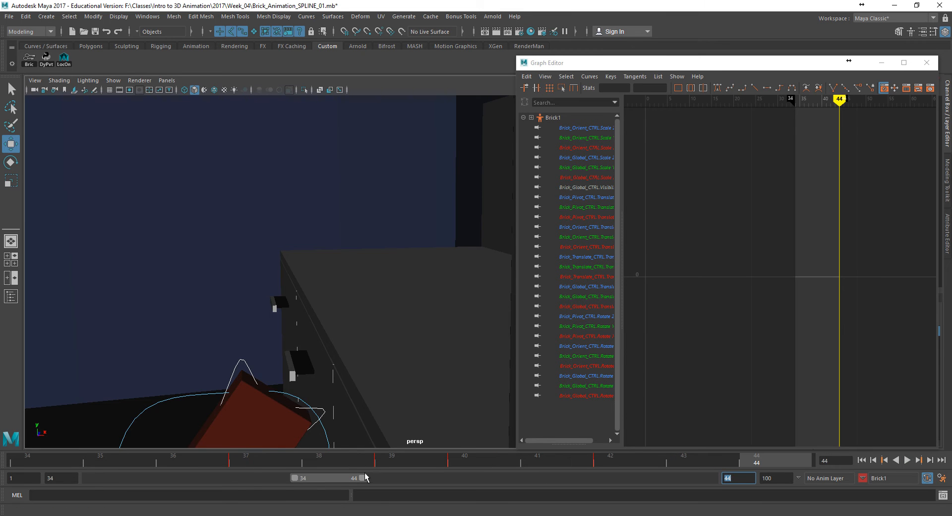
- Examine the animation curves of Brick_Orient_CTRL and Brick_Pivot_CTRL against the brick's motion between frames 37 and 39
key(alt+v)
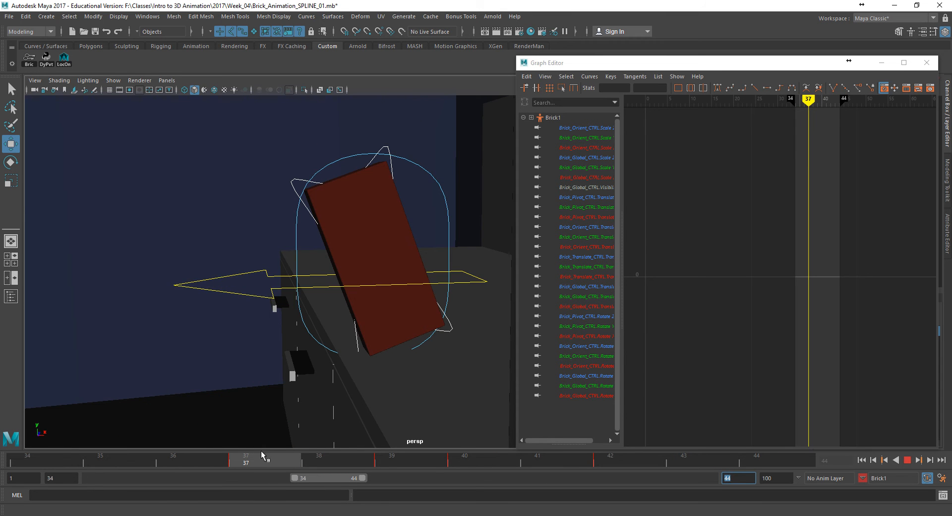
drag(294, 448, 422, 449)
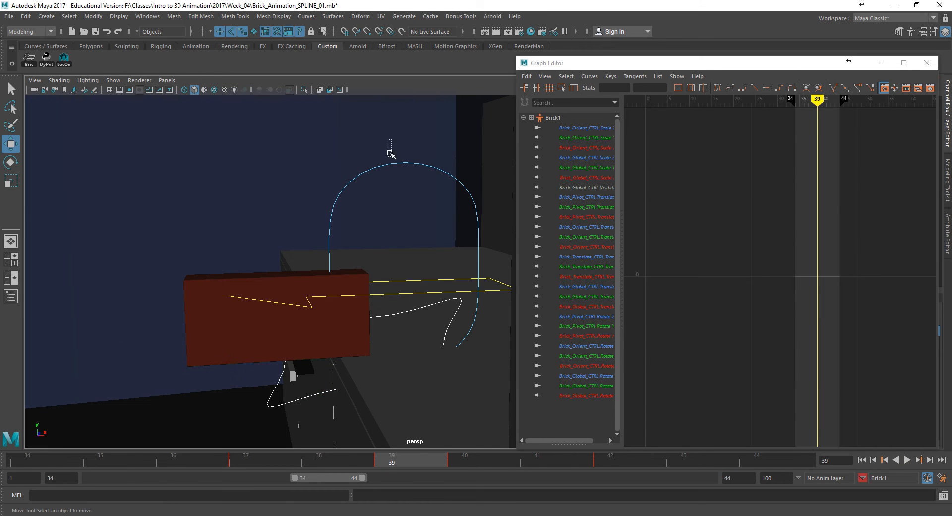
click(464, 189)
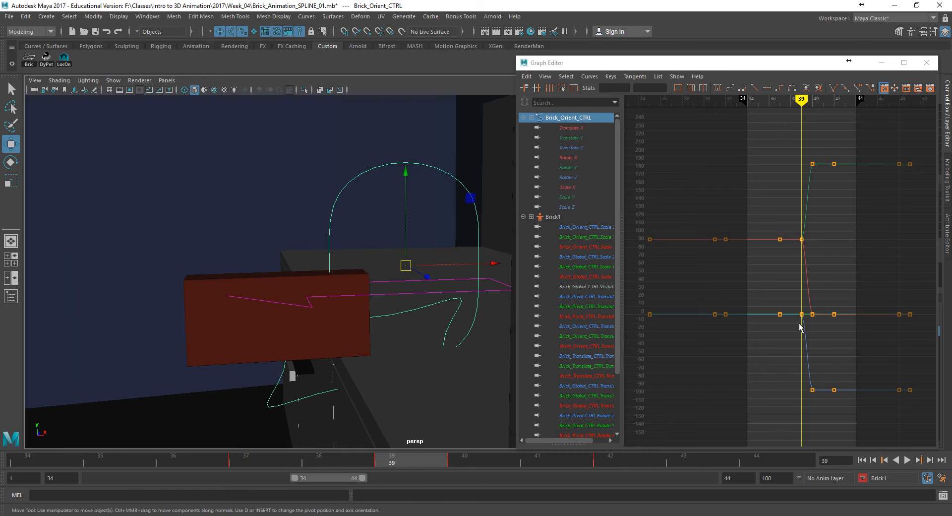
click(353, 461)
drag(325, 459, 366, 464)
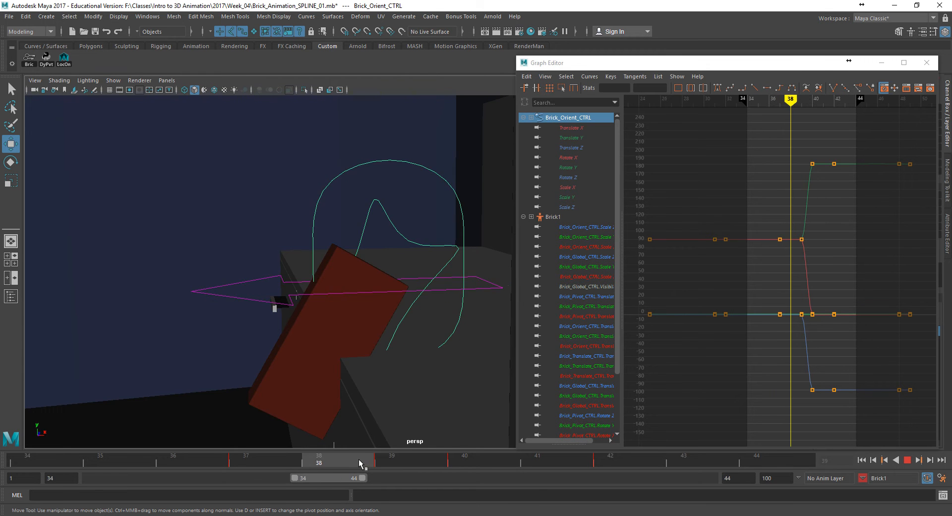
click(433, 244)
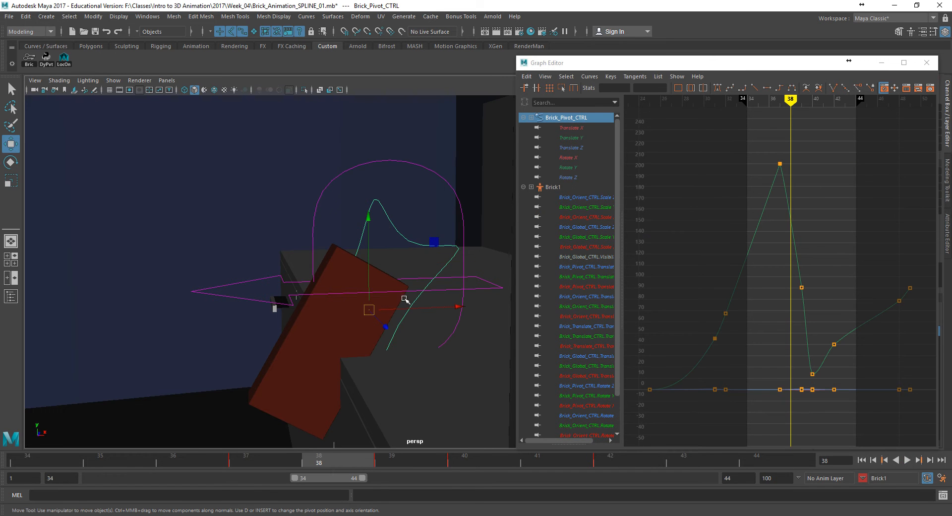
click(252, 459)
key(alt+v)
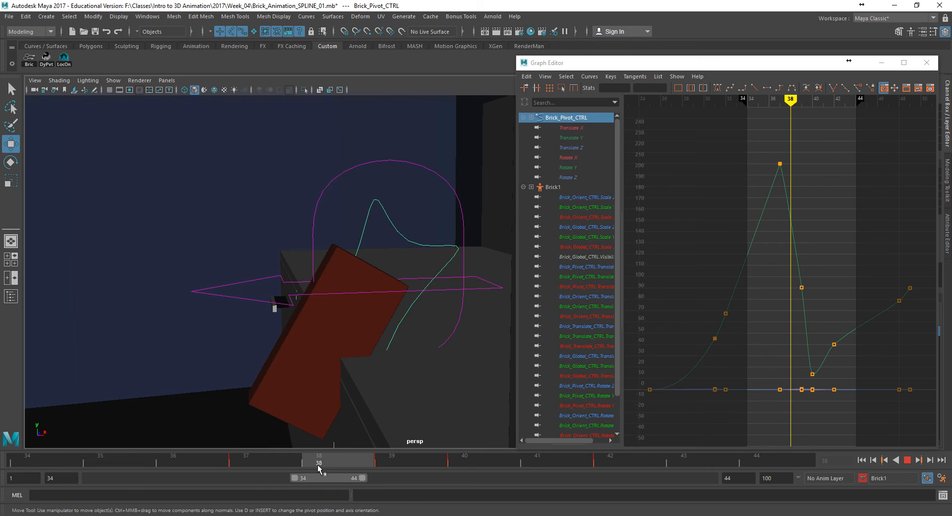
drag(392, 465, 349, 464)
- Try keying Brick_Pivot_CTRL at frame 38 with the brick rotated to about 90.7° in Y, then undo it
key(e)
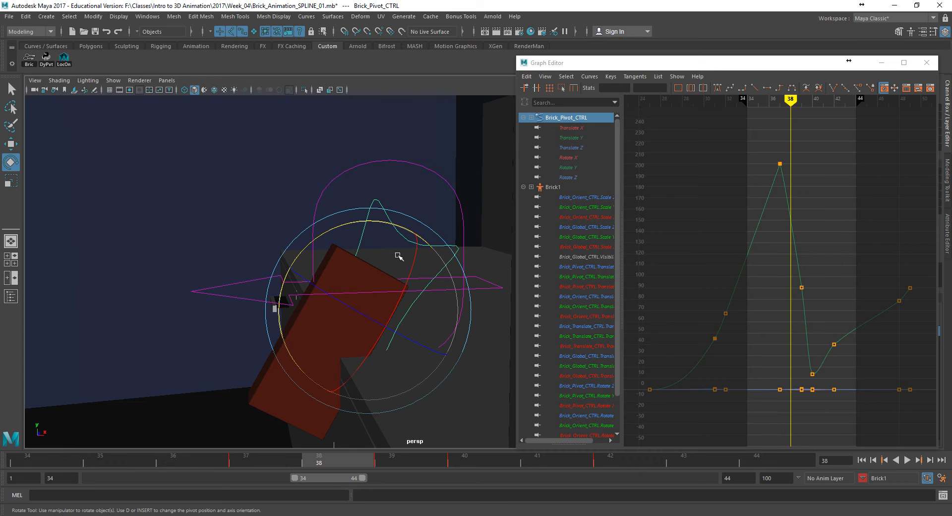
drag(373, 222, 430, 298)
key(s)
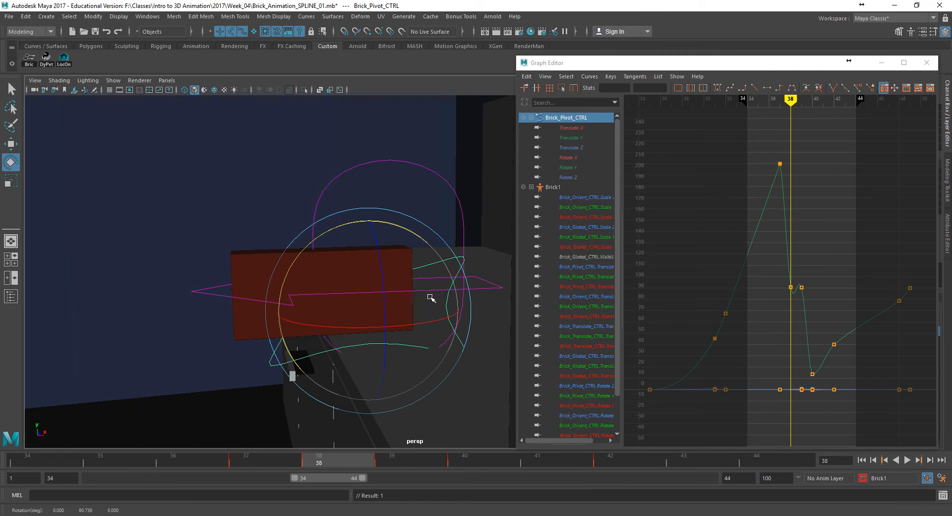
scroll(774, 297, up, 5)
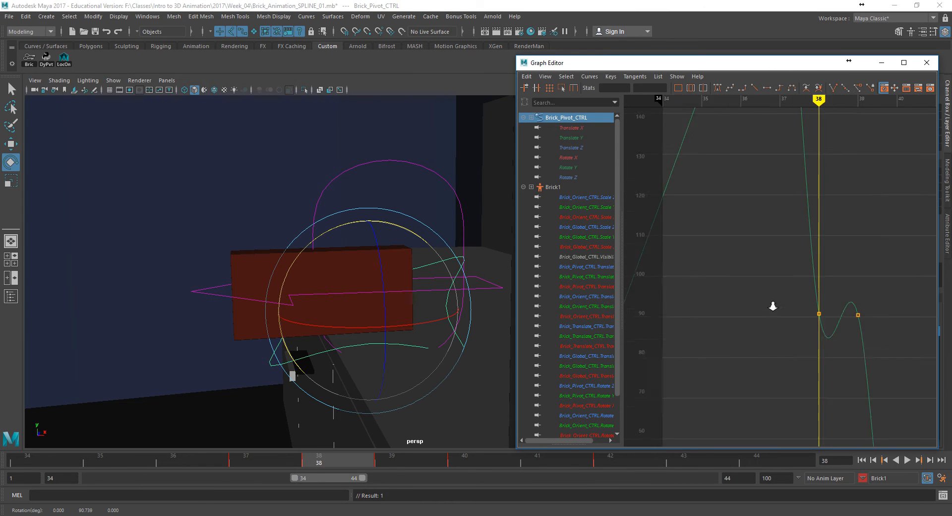
key(ctrl+z)
key(ctrl+z)
- Compare the brick's poses from frame 37 to frame 39 from a level side view of the counter edge
click(266, 457)
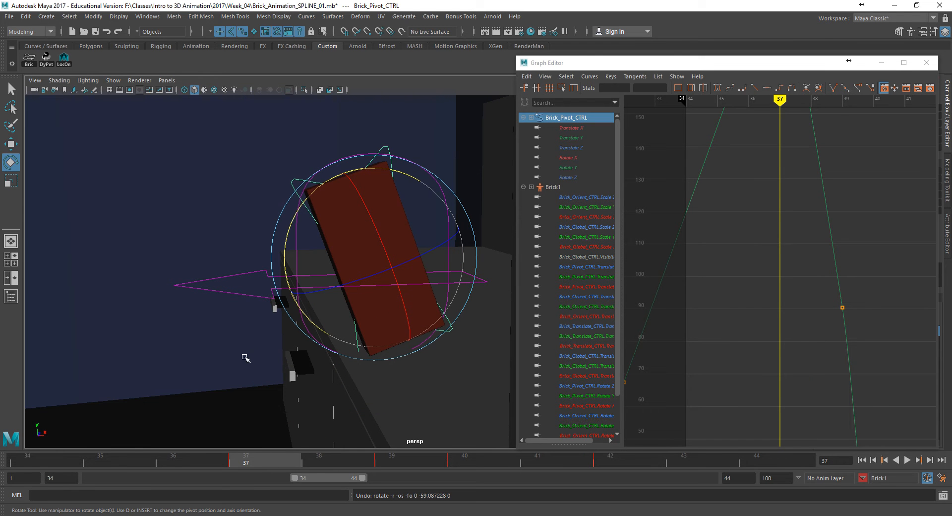
drag(218, 459, 236, 459)
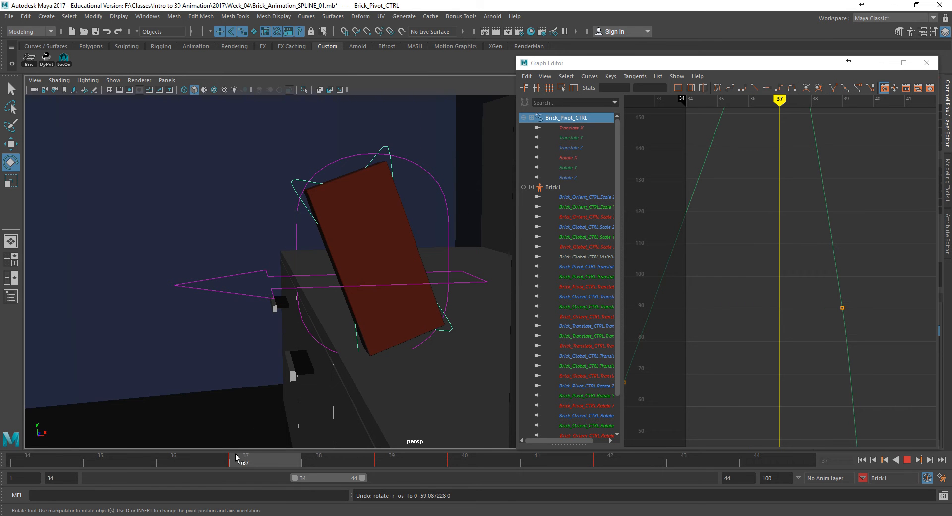
mouse_move(285, 462)
mouse_down()
mouse_move(382, 467)
mouse_move(278, 452)
mouse_move(326, 461)
mouse_up()
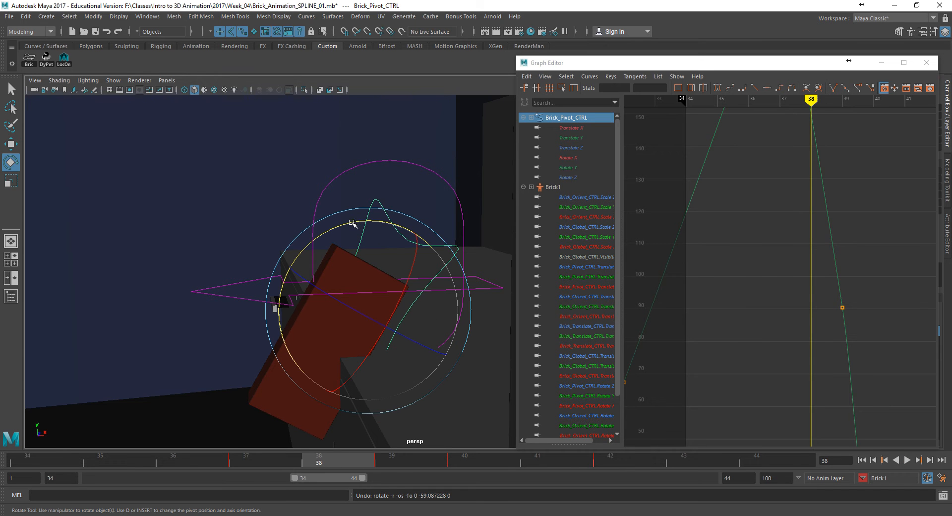
drag(352, 223, 358, 221)
click(255, 457)
drag(275, 456, 304, 450)
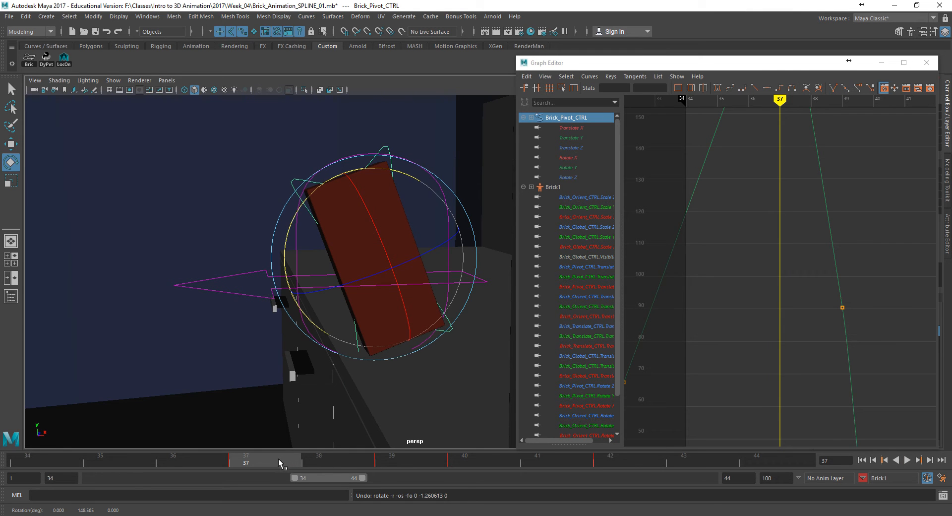
alt+drag(317, 399, 307, 386)
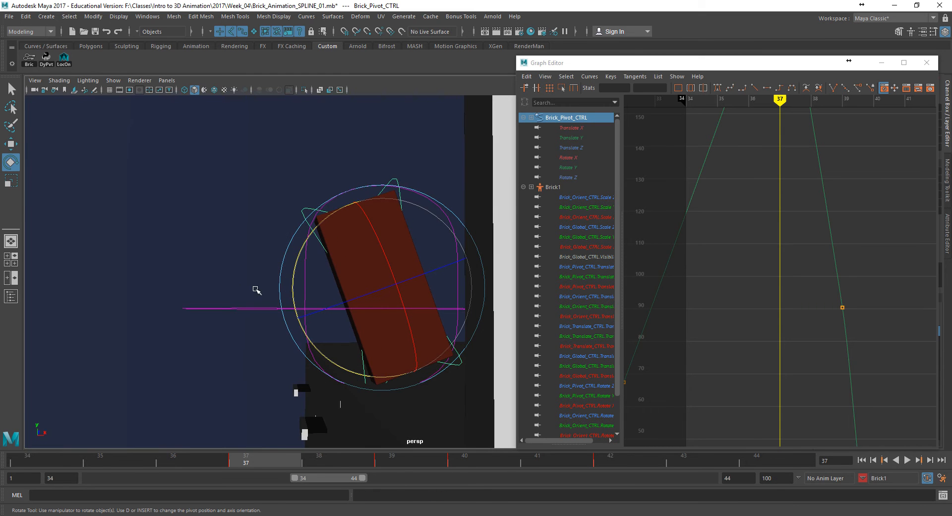
key(alt+v)
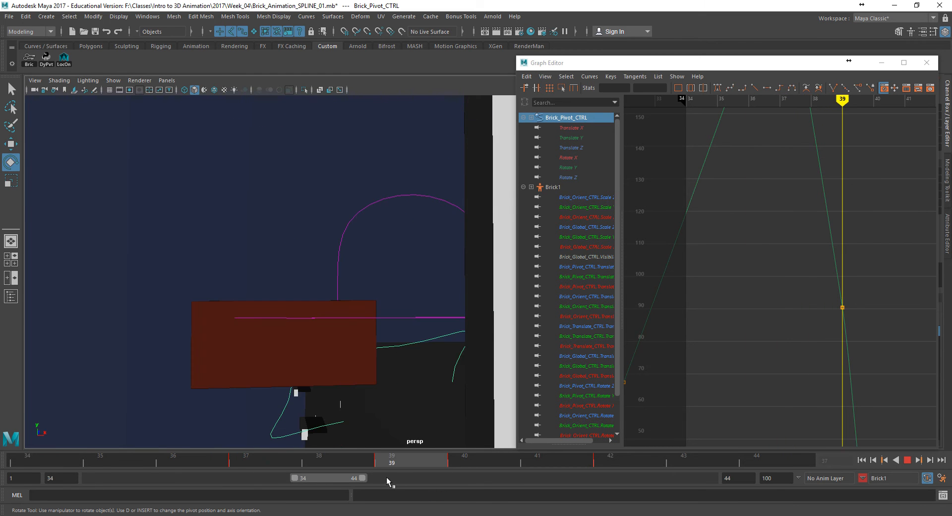
key(alt+v)
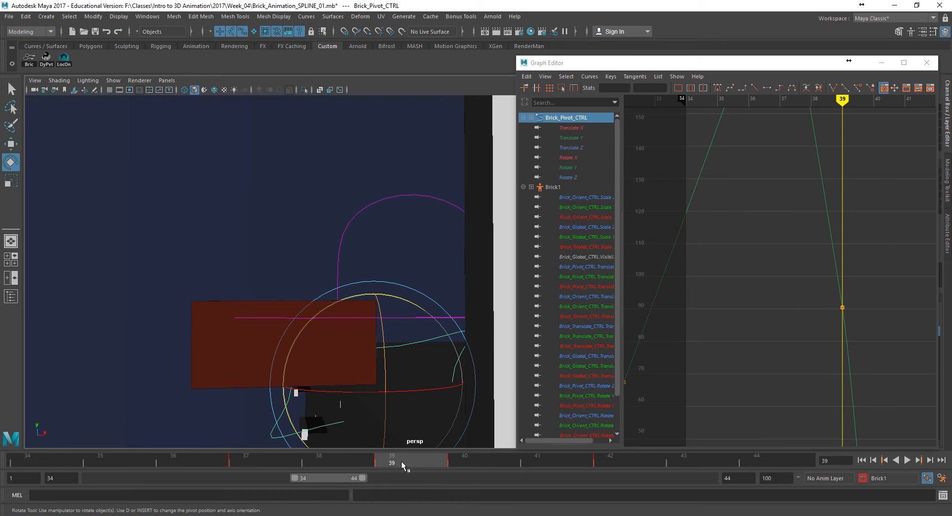
drag(465, 457, 418, 460)
key(q)
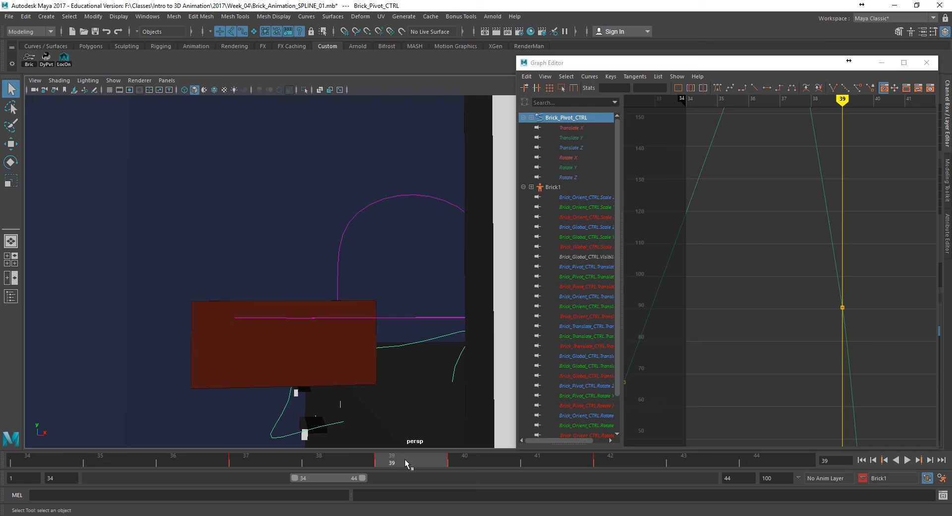
- At frame 38, rotate Brick_Pivot_CTRL to about 30° in Y, key all the brick's controls, and check the surrounding frames
drag(405, 459, 350, 459)
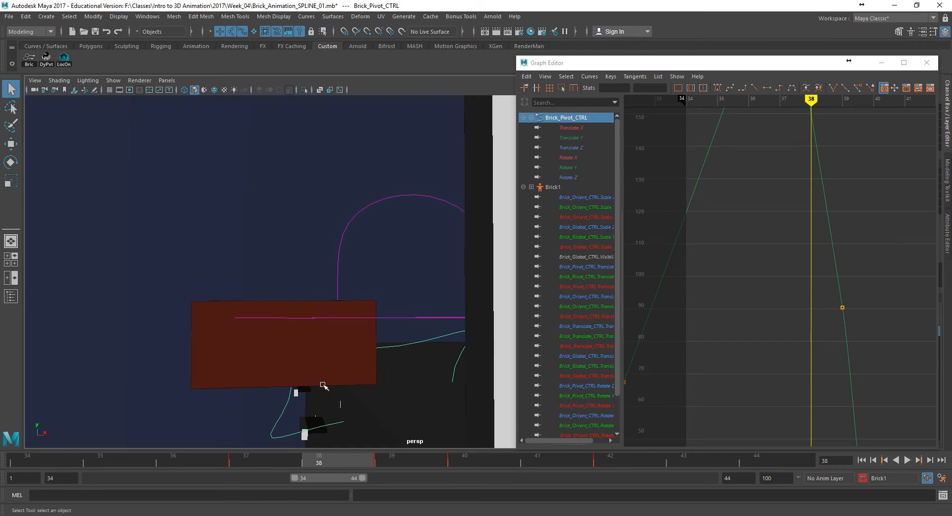
key(e)
drag(335, 303, 420, 308)
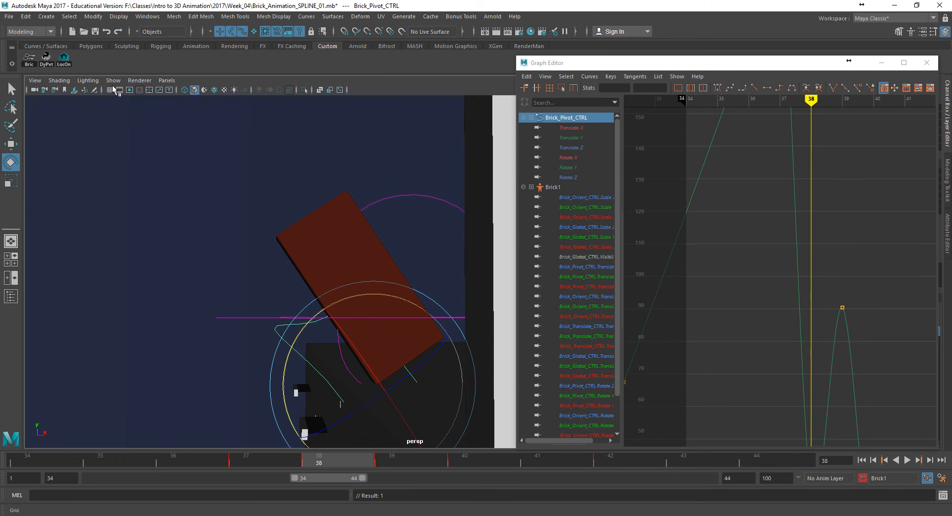
click(33, 63)
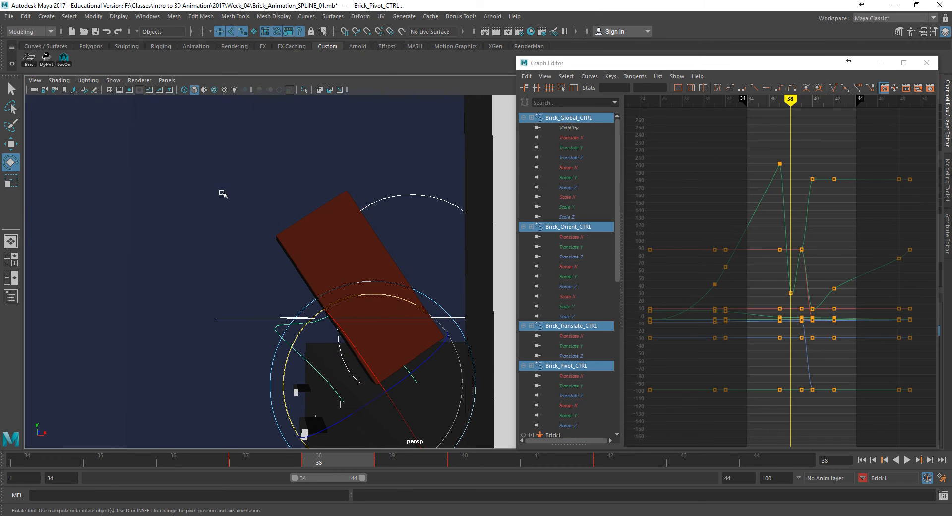
key(alt+v)
click(391, 461)
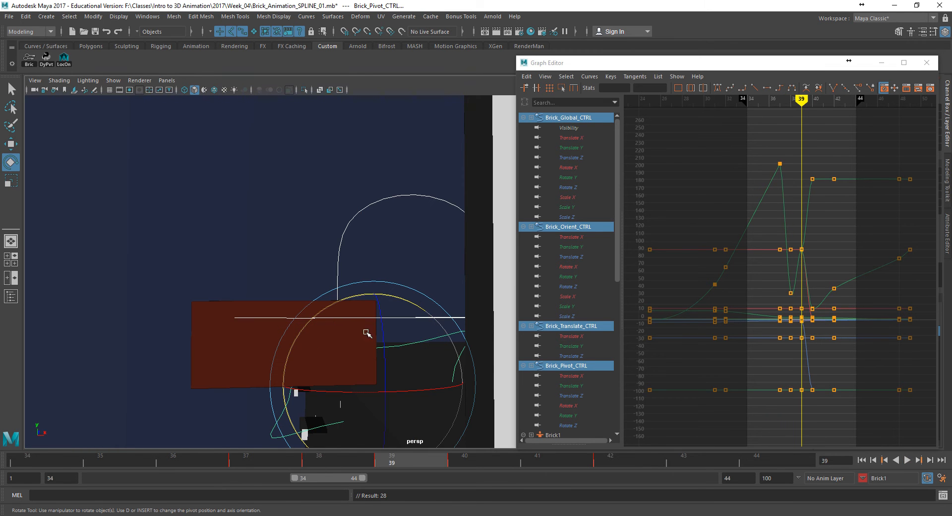
click(278, 459)
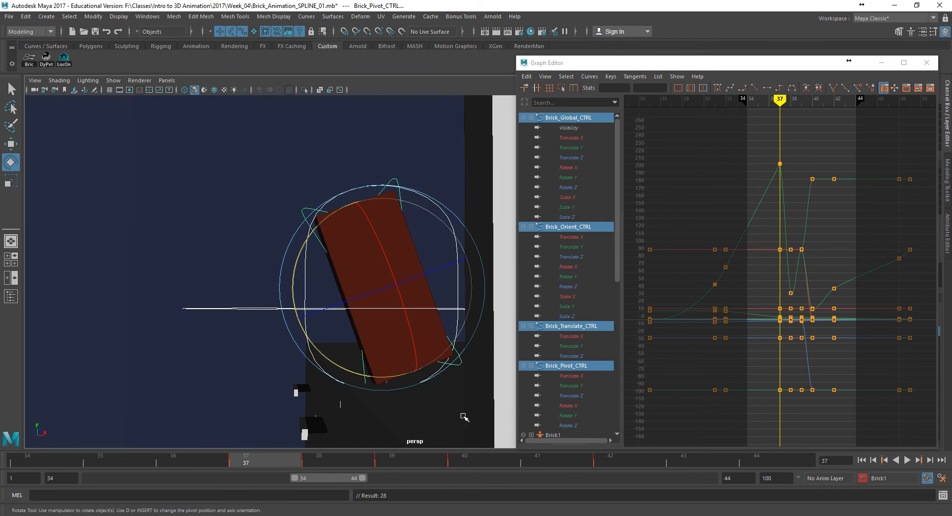
drag(347, 460, 173, 462)
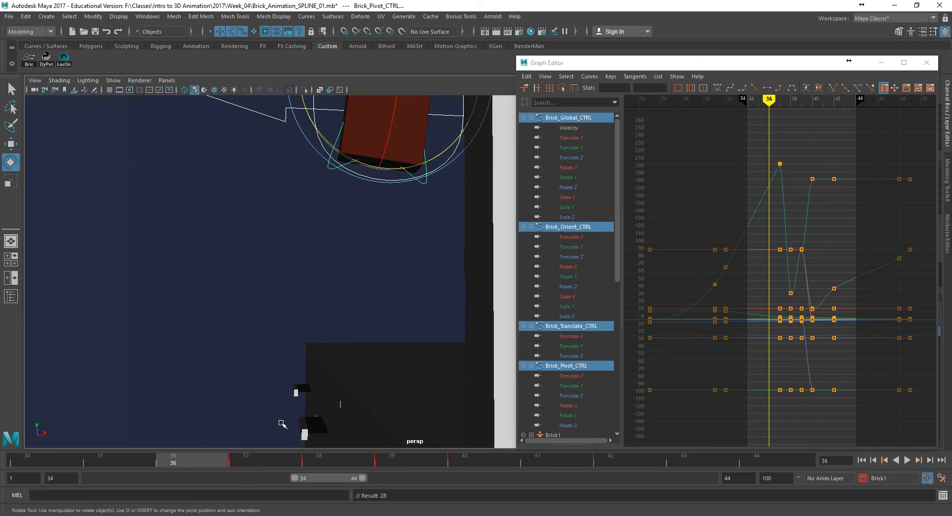
- Restore the playback range to frames 1 to 60
double_click(71, 477)
text(1)
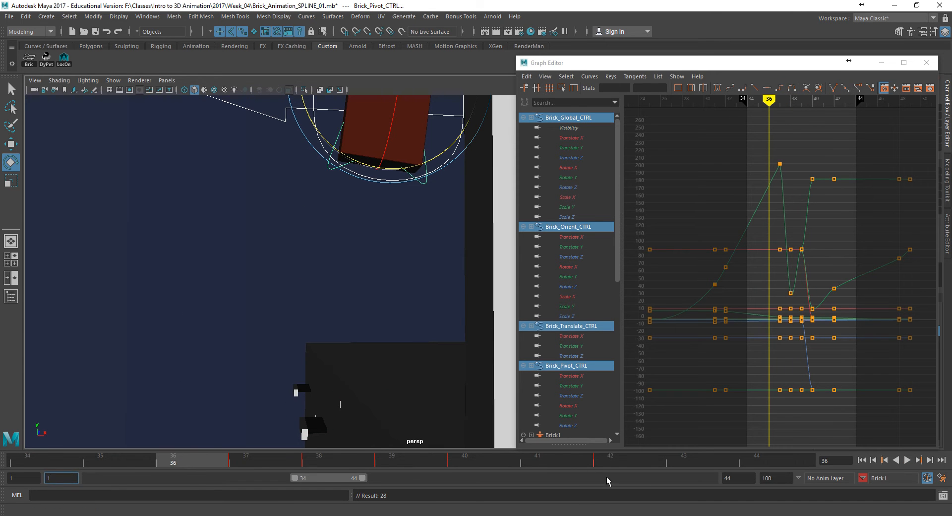
double_click(729, 477)
text(60)
key(Return)
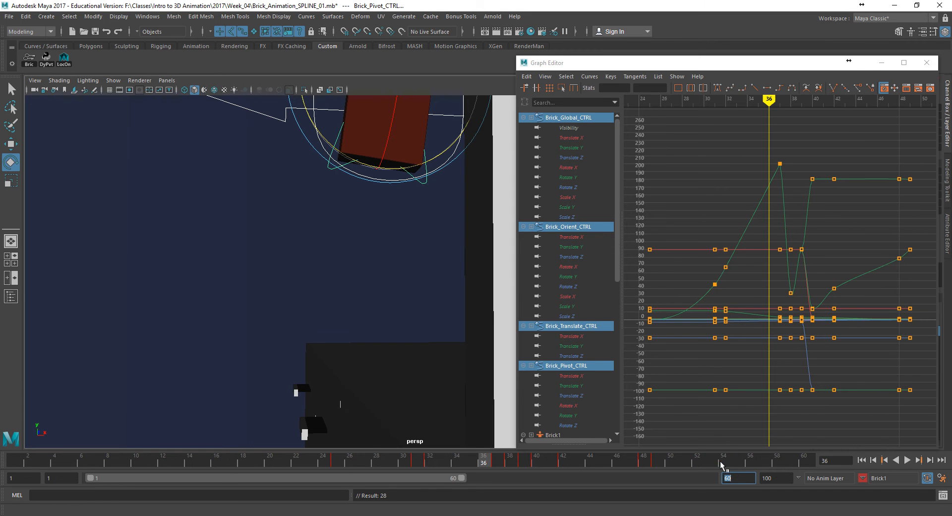
- Minimize the Graph Editor, deselect the brick's controls, and hide NURBS curves in the perspective view
click(881, 62)
alt+right_drag(406, 266, 276, 277)
alt+drag(276, 276, 308, 287)
alt+right_drag(308, 287, 210, 272)
click(291, 299)
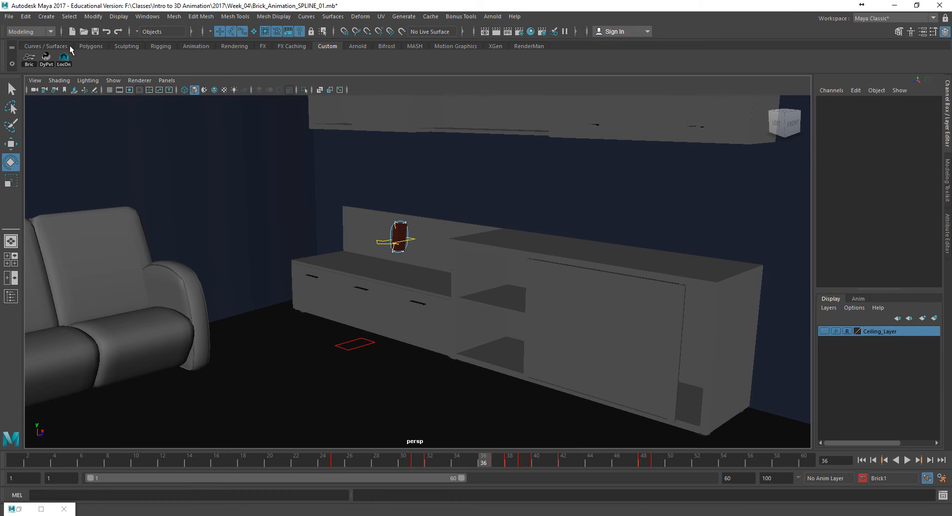
click(113, 80)
click(415, 261)
click(114, 79)
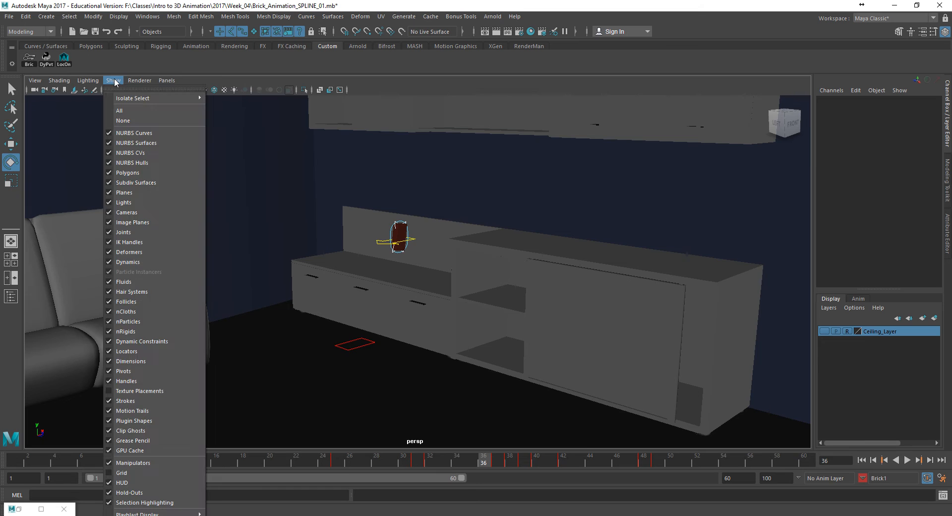
click(133, 133)
- Play the full brick animation from frame 1 in a wide view of the room and stop it
alt+drag(494, 297, 432, 327)
click(874, 460)
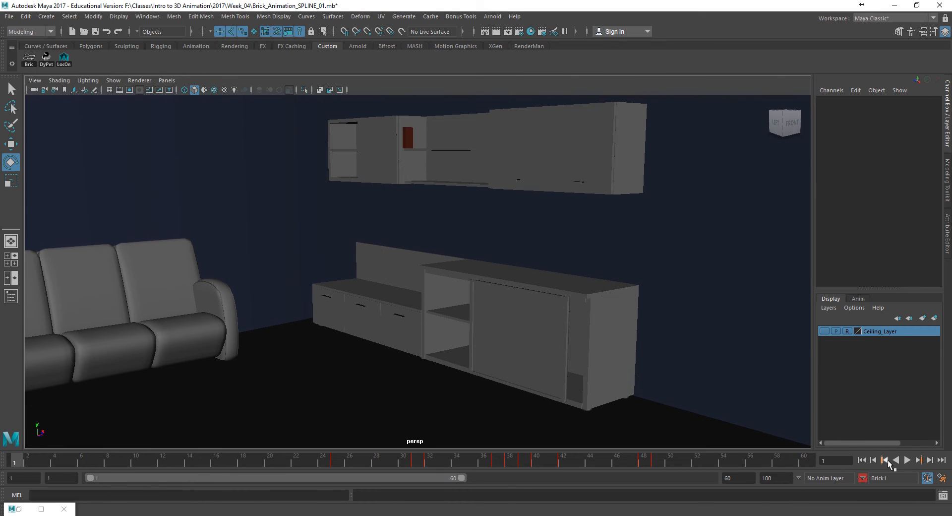
click(907, 460)
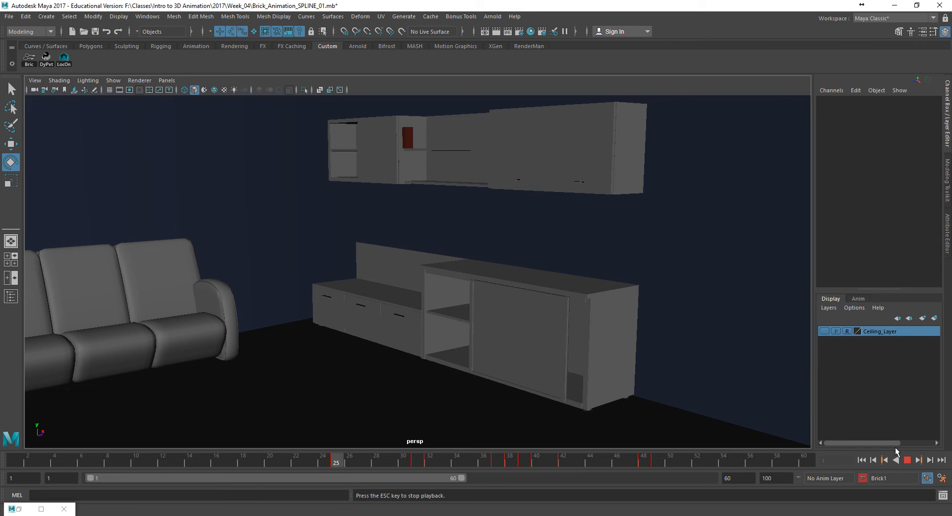
click(907, 460)
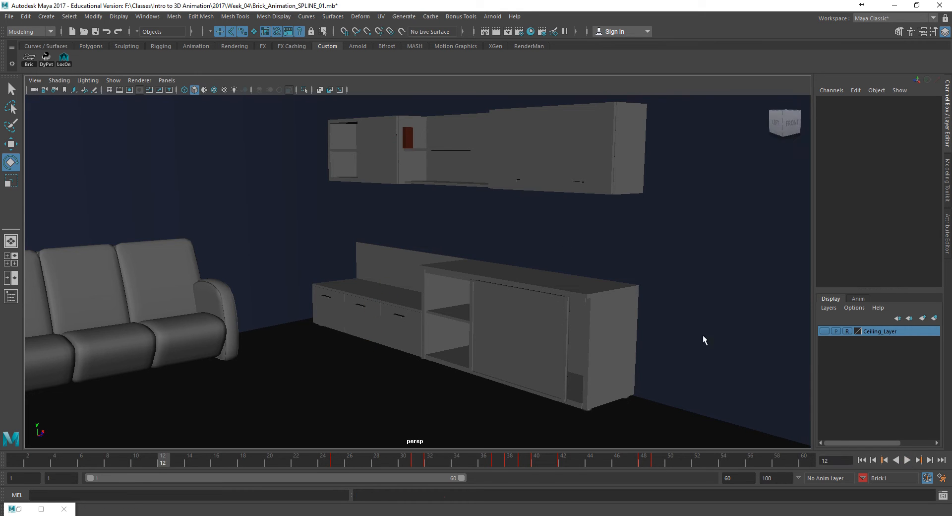
- Show NURBS curves in the perspective view again and select Brick_Translate_CTRL
click(114, 80)
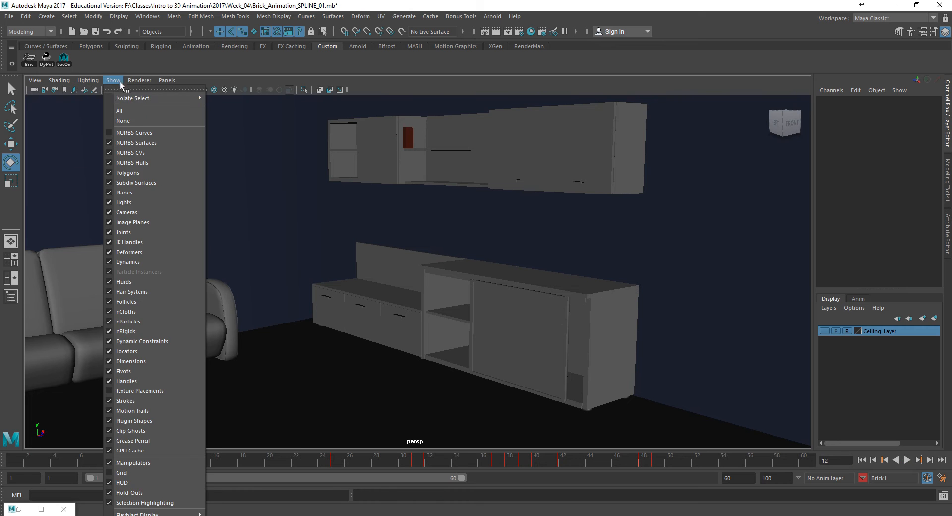
click(129, 133)
click(394, 141)
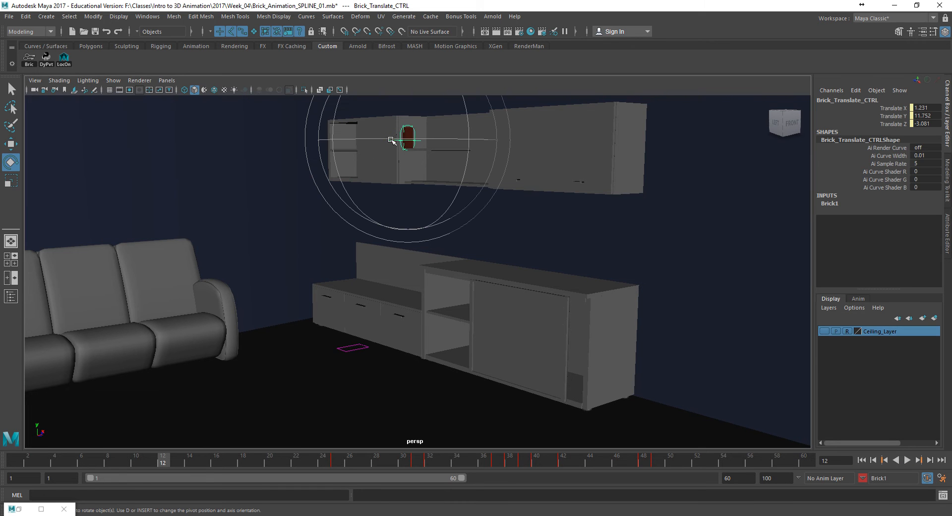
- Scrub the animation to frame 45 and examine the falling brick up close beside the lower cabinet
drag(452, 461, 602, 472)
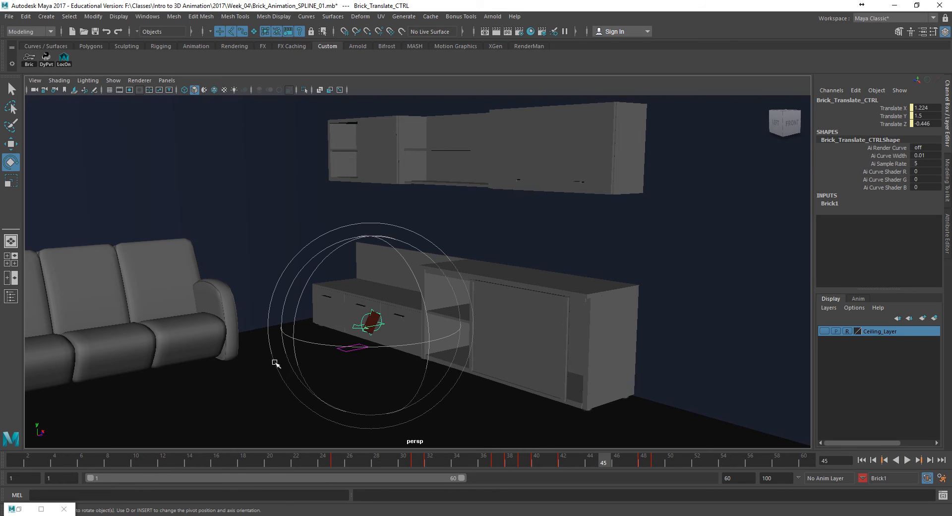
alt+right_drag(287, 371, 513, 389)
alt+middle_drag(371, 377, 408, 338)
alt+right_drag(367, 342, 468, 355)
alt+middle_drag(358, 353, 367, 306)
key(q)
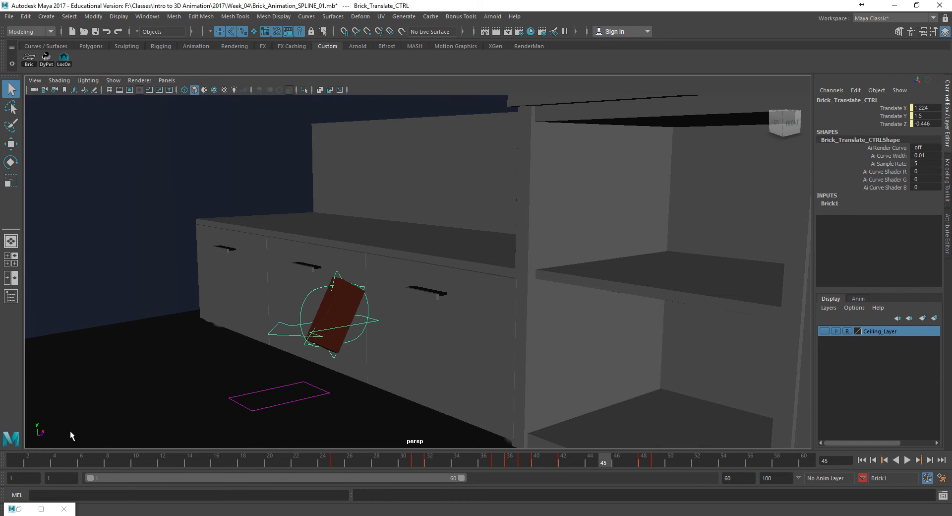
- Display only Brick_Translate_CTRL's Translate Y curve in the Graph Editor and examine its keys from frame 37 to 49
click(19, 509)
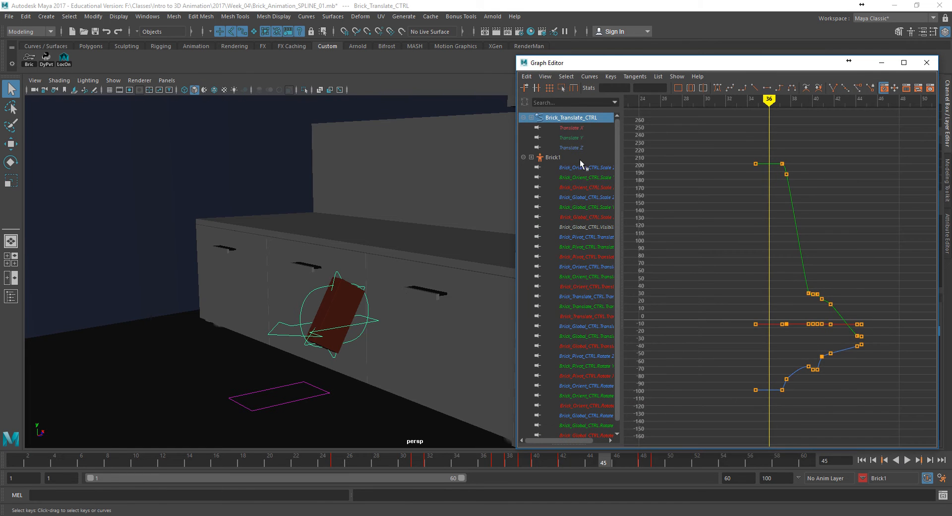
click(571, 138)
key(f)
key(a)
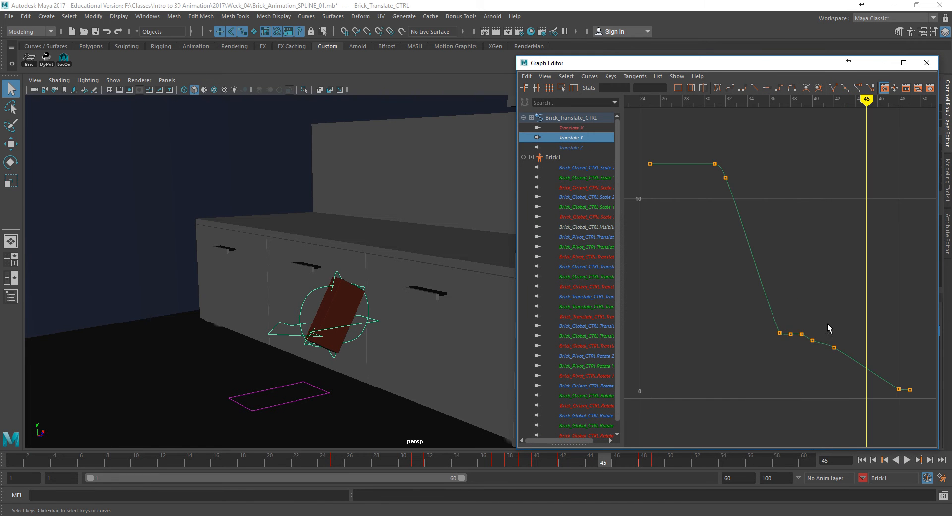
alt+middle_drag(826, 343, 780, 278)
alt+right_drag(780, 278, 837, 296)
alt+middle_drag(836, 295, 780, 275)
alt+right_drag(780, 274, 751, 270)
alt+middle_drag(749, 275, 715, 257)
mouse_move(777, 273)
alt+right_down()
mouse_move(754, 268)
mouse_move(785, 280)
alt+right_up()
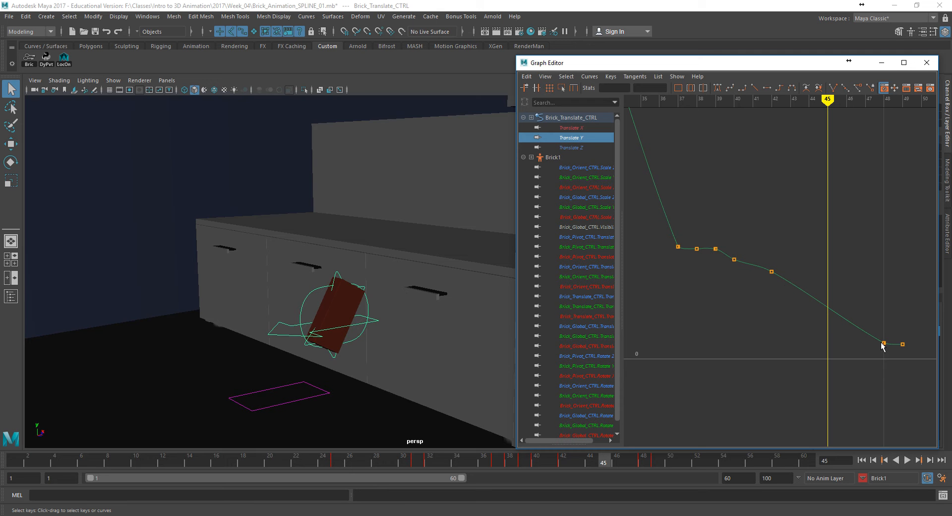
- Select all the brick's controls and shift the landing keys at frames 48 and 49 two frames earlier, to 46 and 47
drag(533, 462, 641, 471)
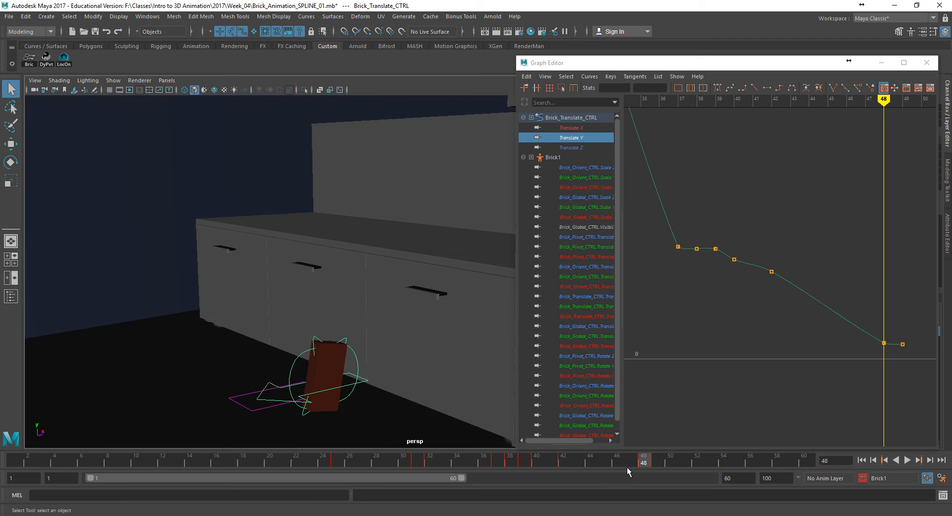
click(30, 59)
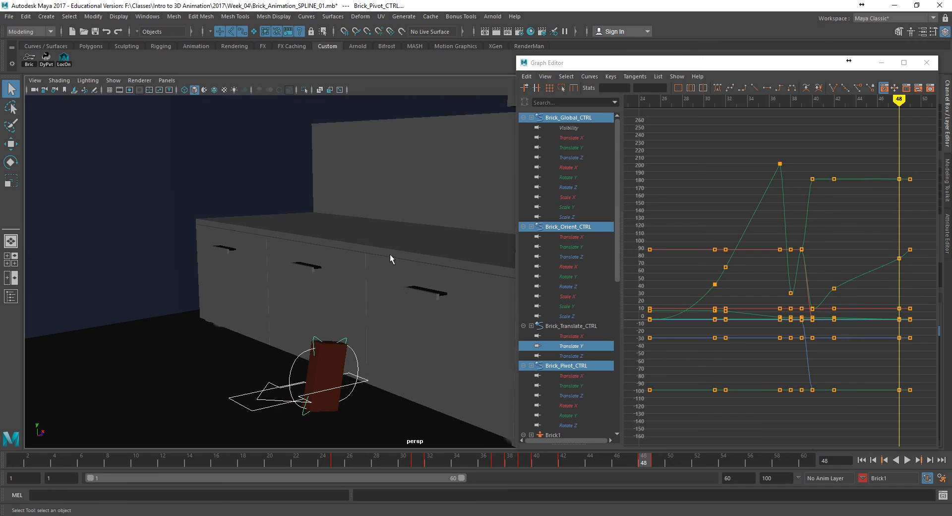
mouse_move(631, 461)
mouse_down()
mouse_move(698, 466)
mouse_move(575, 462)
mouse_move(669, 463)
mouse_move(636, 466)
mouse_up()
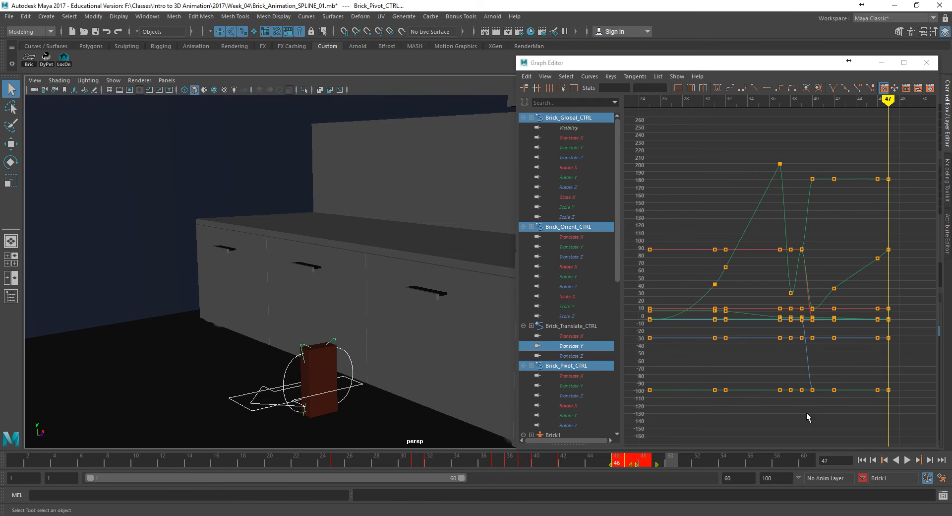
- Select Brick_Translate_CTRL and reshape its Translate Y tangents at frames 42 and 46 into an accelerating fall arc
click(267, 392)
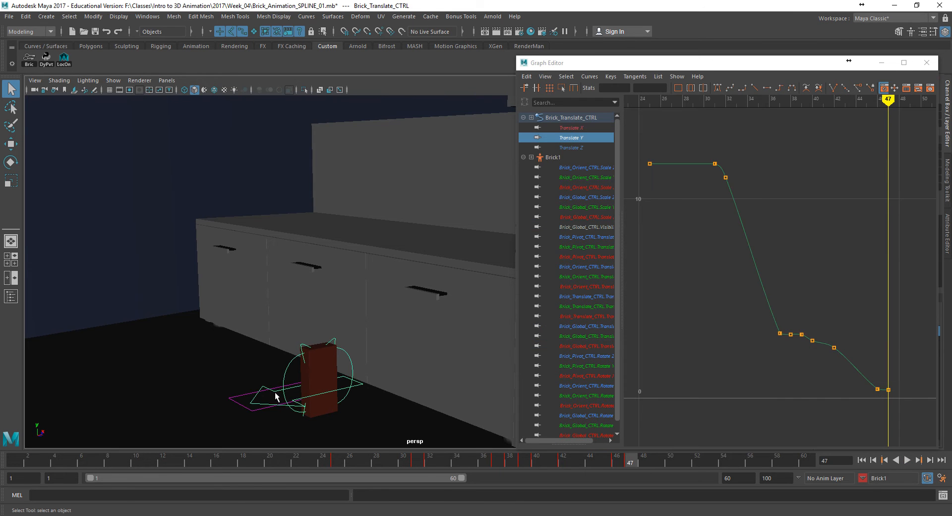
drag(868, 388, 880, 399)
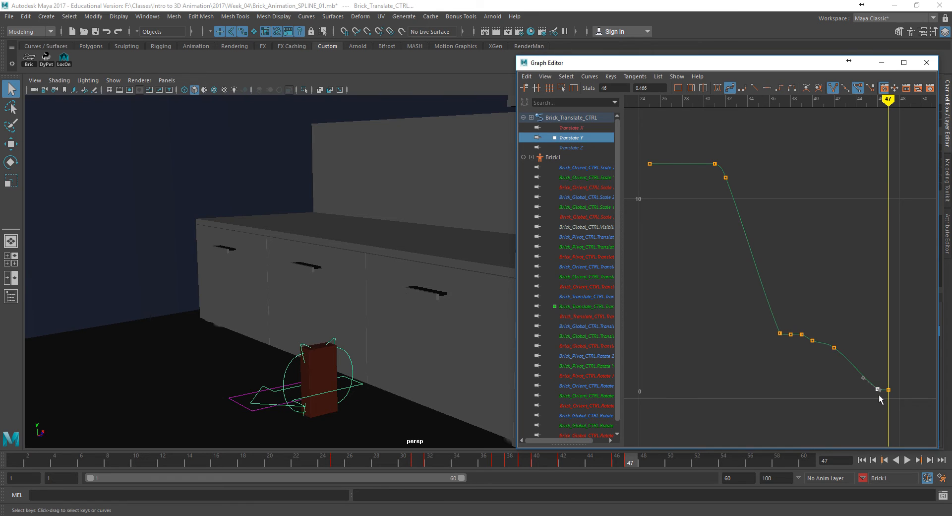
key(ctrl+z)
alt+middle_drag(807, 392, 745, 354)
alt+right_drag(746, 354, 778, 365)
alt+middle_drag(778, 365, 721, 257)
alt+middle_drag(824, 337, 825, 298)
drag(809, 349, 834, 300)
drag(699, 235, 771, 270)
click(767, 322)
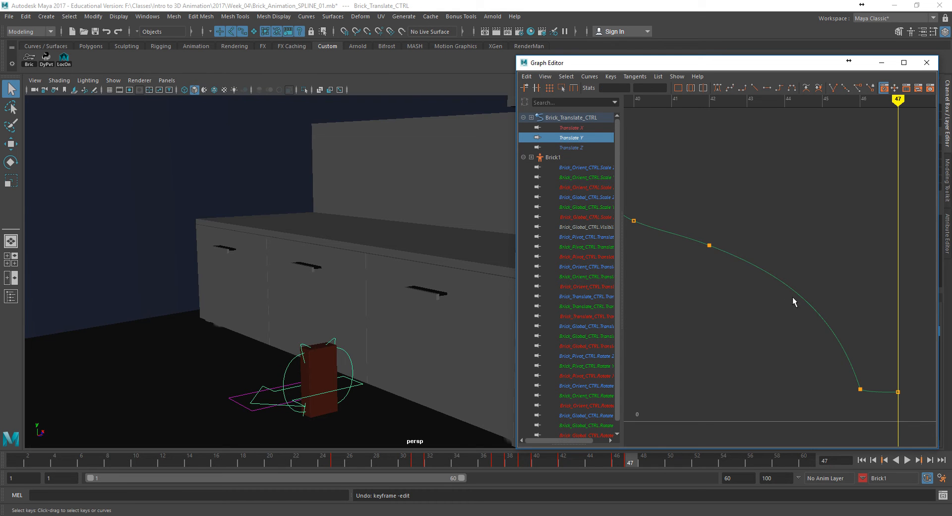
- Fine-tune the outgoing Translate Y tangent of the frame 46 key towards the final landing key
click(860, 390)
click(868, 392)
middle_drag(868, 392, 868, 391)
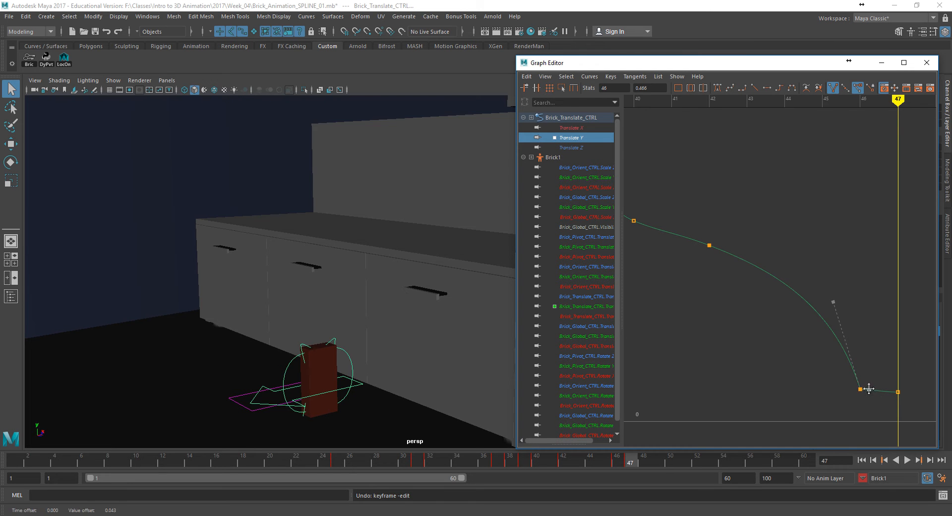
alt+right_drag(815, 391, 784, 372)
- Play the brick animation from frame 1, stop it, and examine the brick's landing in a wider view
click(861, 460)
click(907, 460)
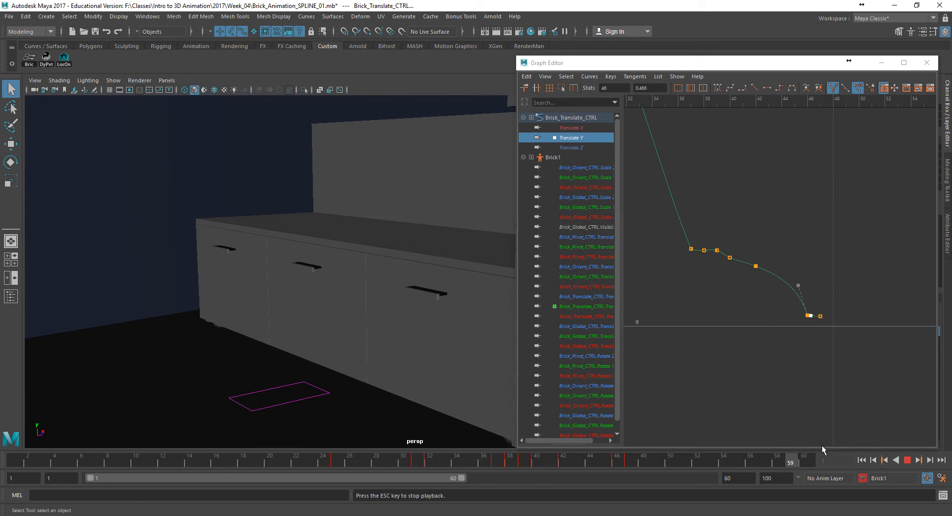
click(908, 460)
alt+drag(465, 316, 272, 323)
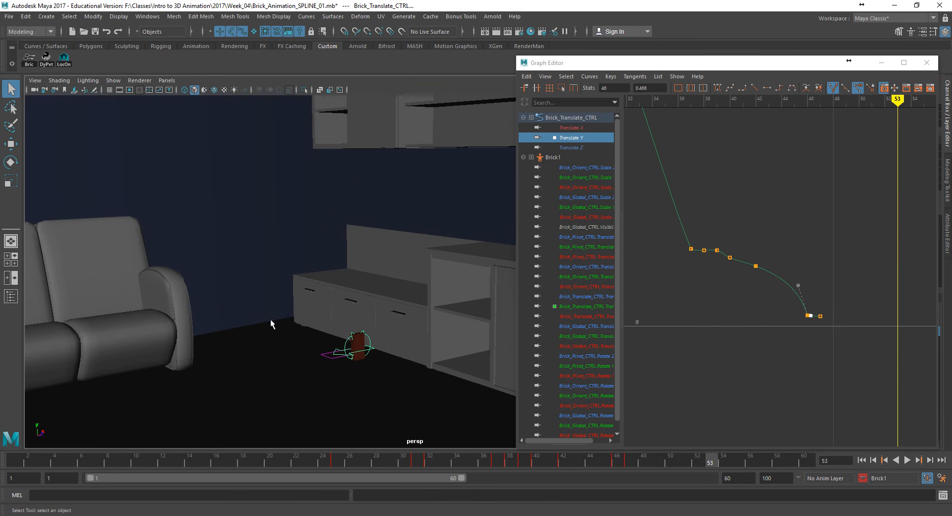
- Isolate the Translate Z curve and try moving the brick at frame 44, undoing the moves
click(570, 148)
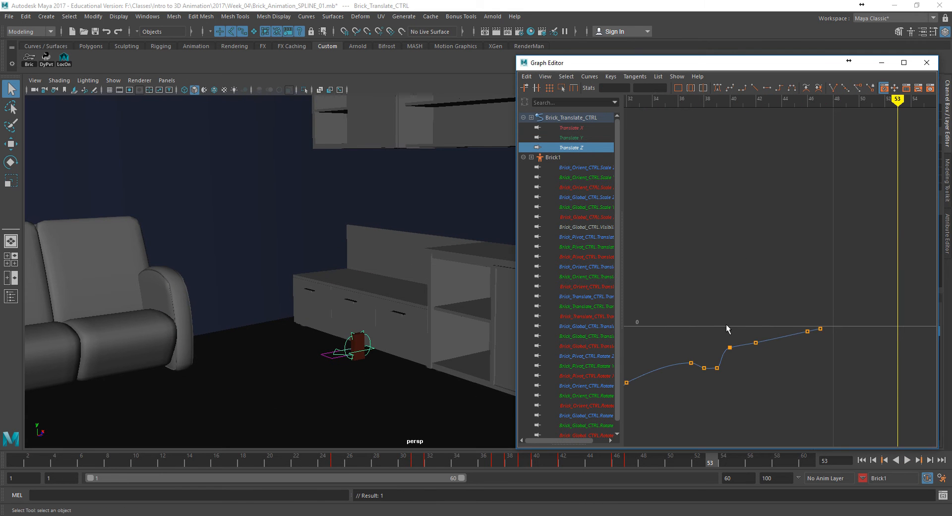
alt+right_drag(380, 312, 647, 354)
alt+middle_drag(372, 299, 385, 231)
alt+right_drag(385, 231, 394, 361)
mouse_move(574, 463)
mouse_down()
mouse_move(549, 460)
mouse_move(631, 461)
mouse_move(565, 459)
mouse_move(591, 461)
mouse_up()
key(w)
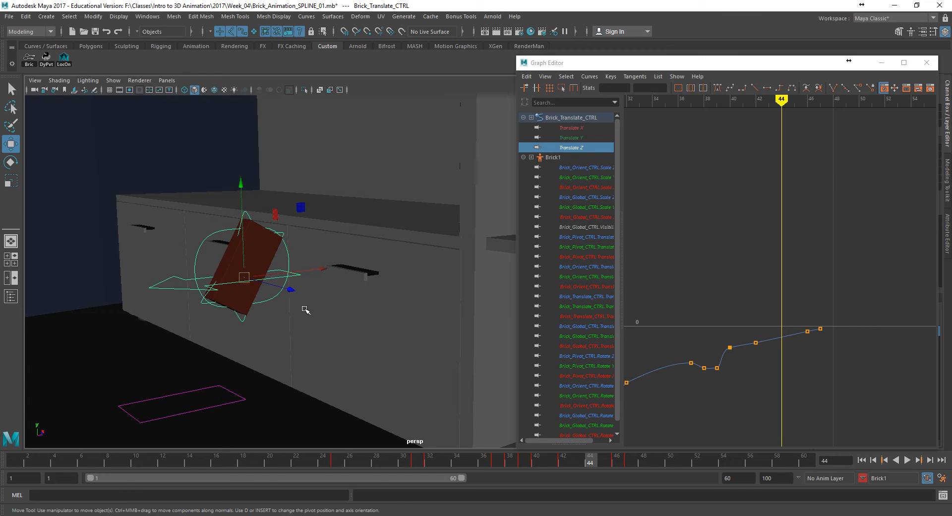
mouse_move(292, 290)
mouse_down()
mouse_move(299, 292)
mouse_move(285, 276)
mouse_up()
key(ctrl+z)
key(ctrl+z)
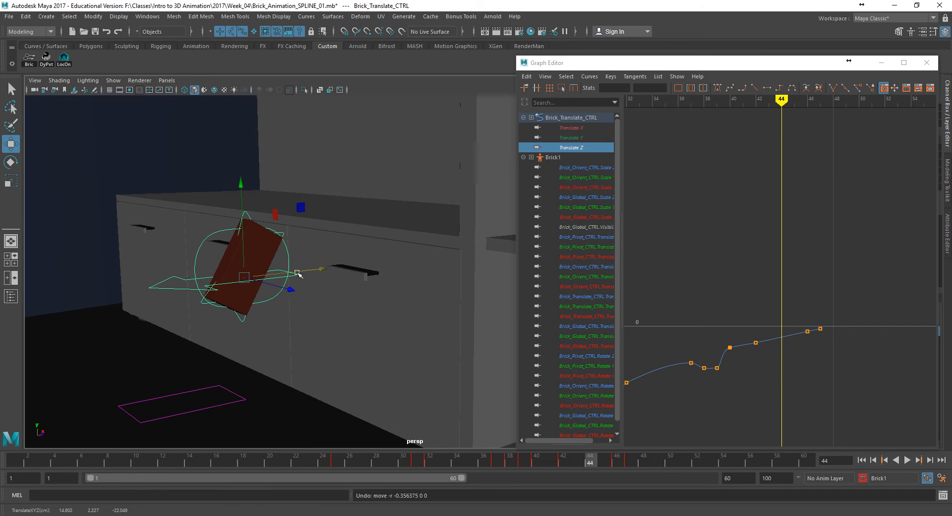
- Try raising the Translate Z keys at frames 42 and 46 to smooth the brick's outward travel
scroll(766, 352, up, 5)
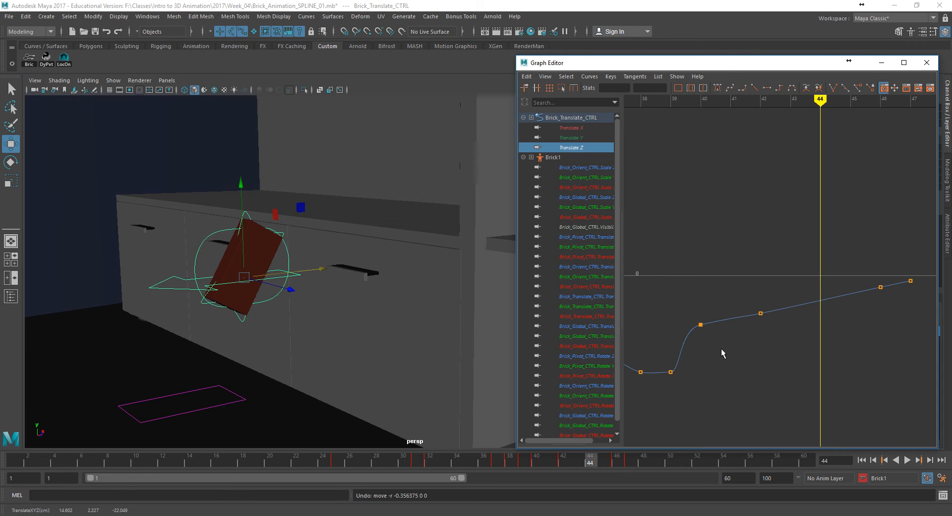
alt+middle_drag(872, 346, 865, 357)
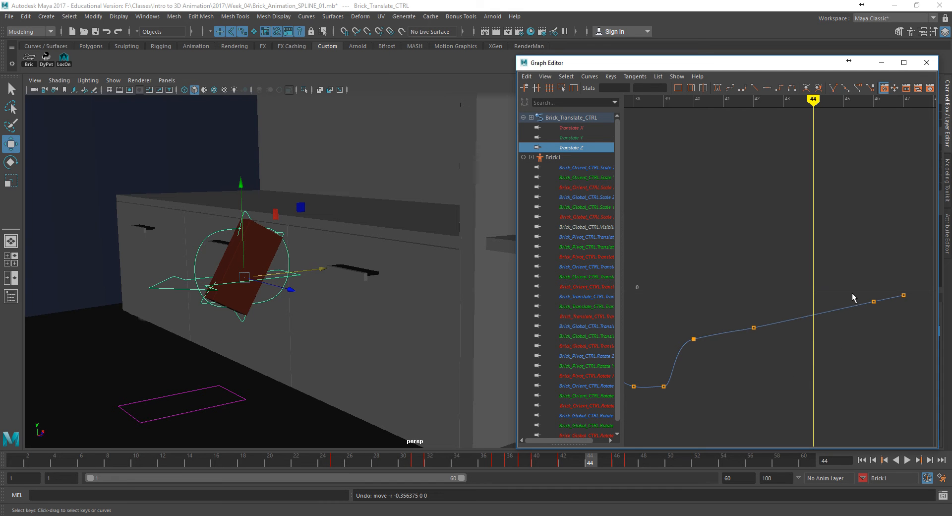
drag(873, 301, 873, 298)
drag(754, 328, 751, 324)
drag(685, 330, 701, 354)
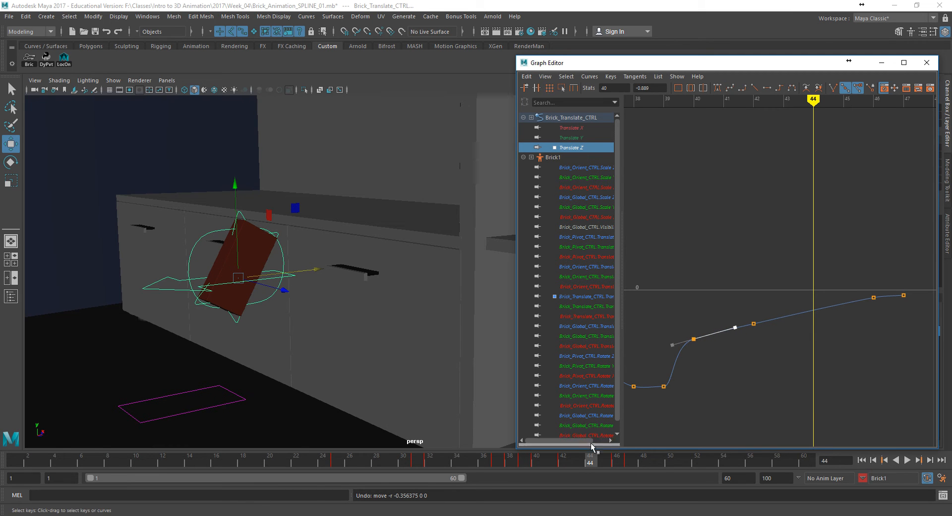
- Scrub frames 44 to 47 in the four-view layout to check the brick's floor contact in the front view
drag(447, 471, 623, 486)
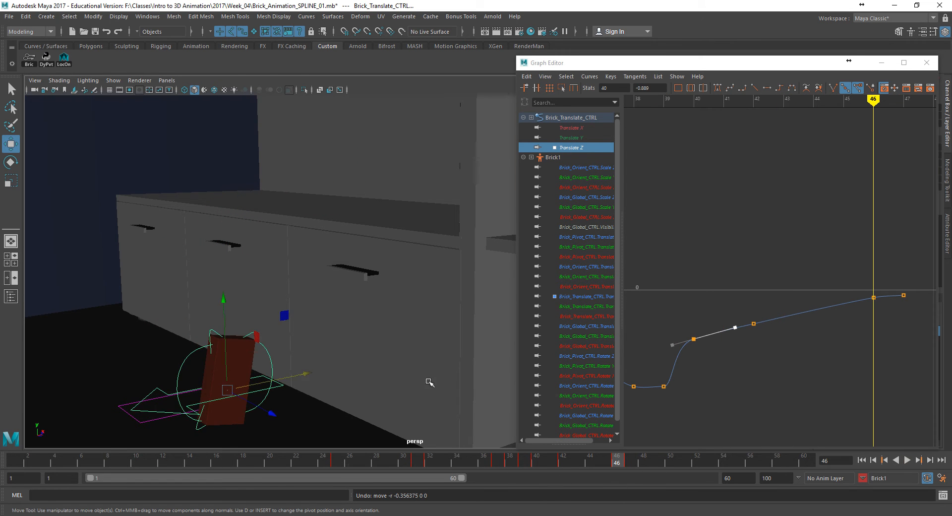
key(space)
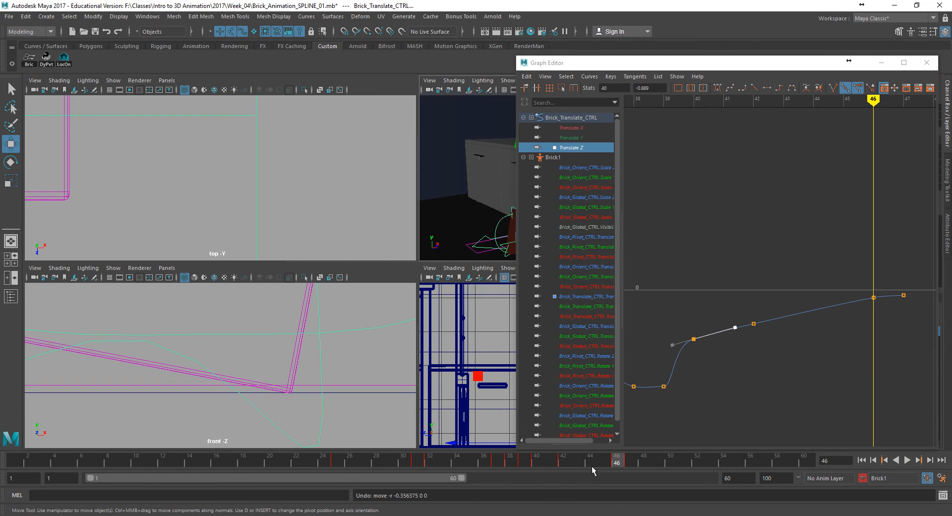
click(637, 464)
drag(611, 463, 590, 464)
click(407, 406)
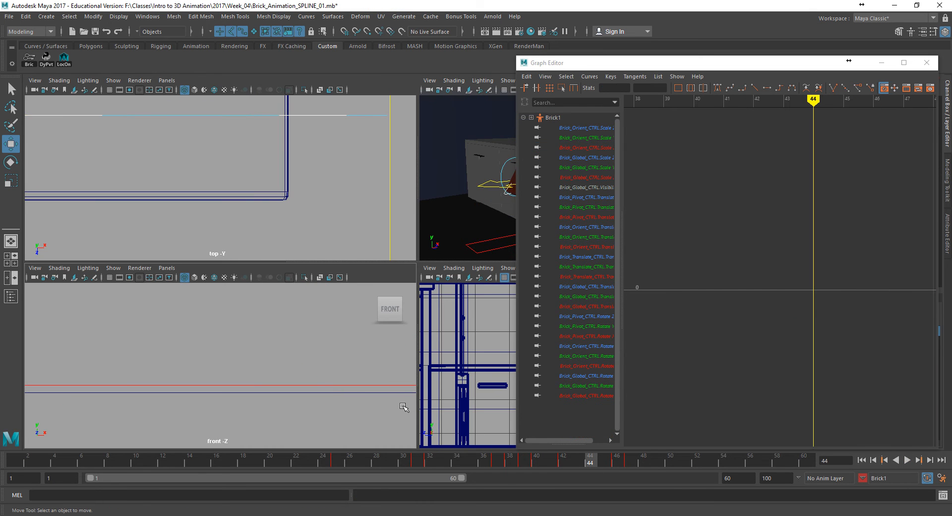
drag(613, 463, 631, 465)
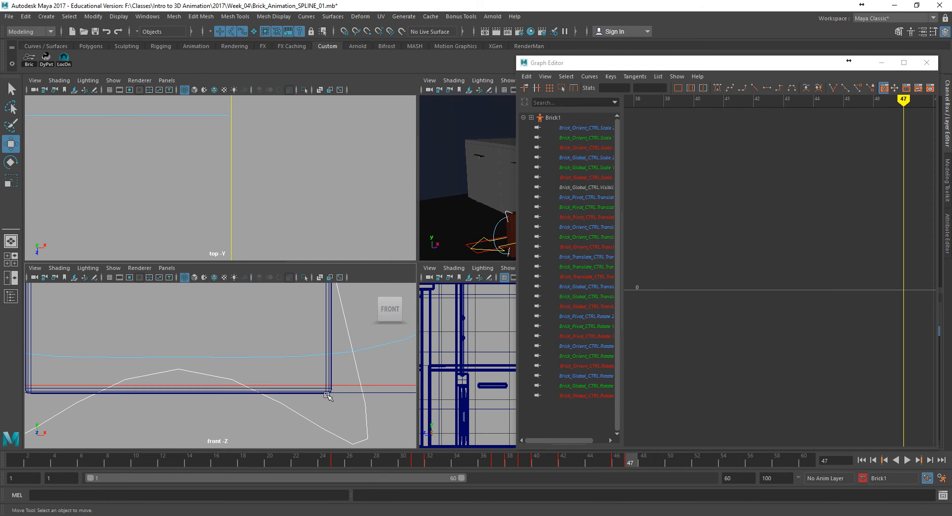
- Undo the deselection and the Translate Z key edits at frames 42 and 46
key(ctrl+z)
key(ctrl+z)
key(ctrl+z)
key(ctrl+z)
key(ctrl+z)
key(ctrl+z)
key(ctrl+z)
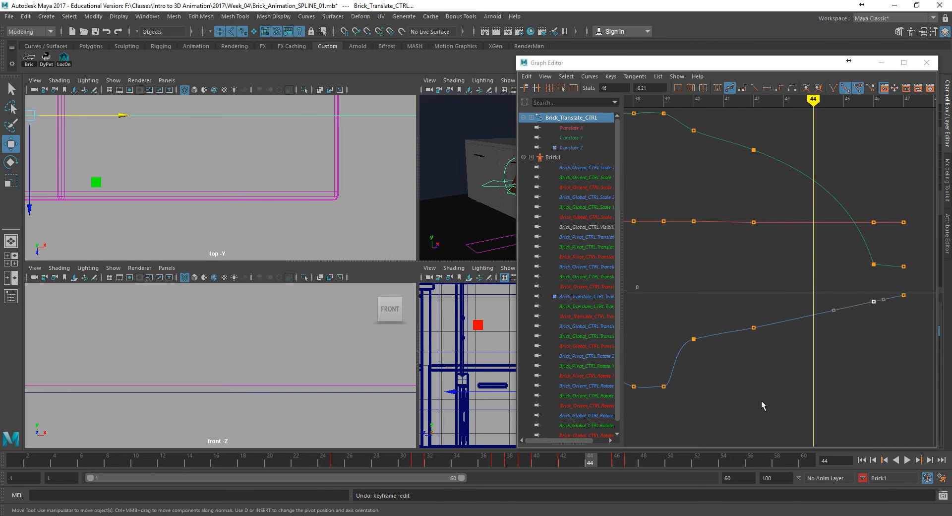
- Raise the Translate Z key at frame 42, adjust the frame 40 key's tangent, and check the landing at frames 46 and 47
mouse_move(618, 463)
mouse_down()
mouse_move(603, 464)
mouse_move(635, 463)
mouse_move(621, 463)
mouse_up()
drag(754, 328, 736, 337)
click(694, 339)
middle_drag(735, 334, 734, 326)
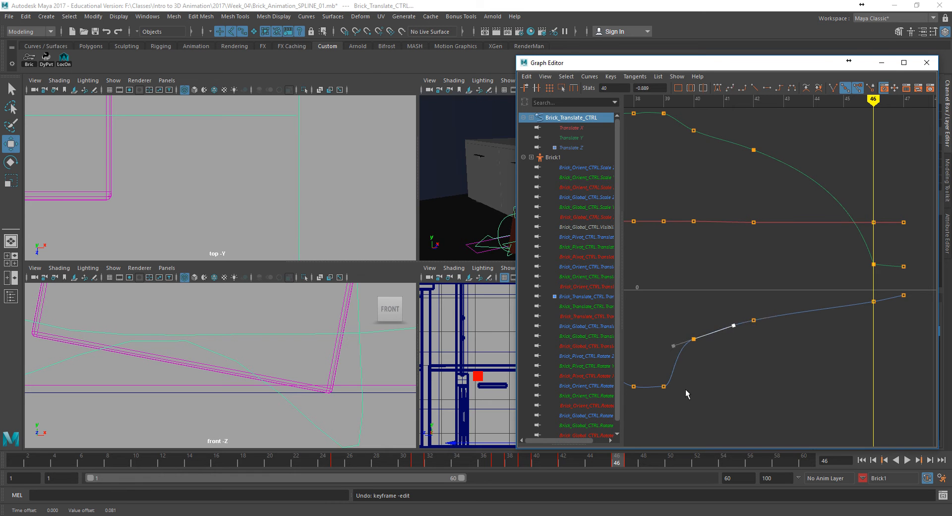
key(alt+v)
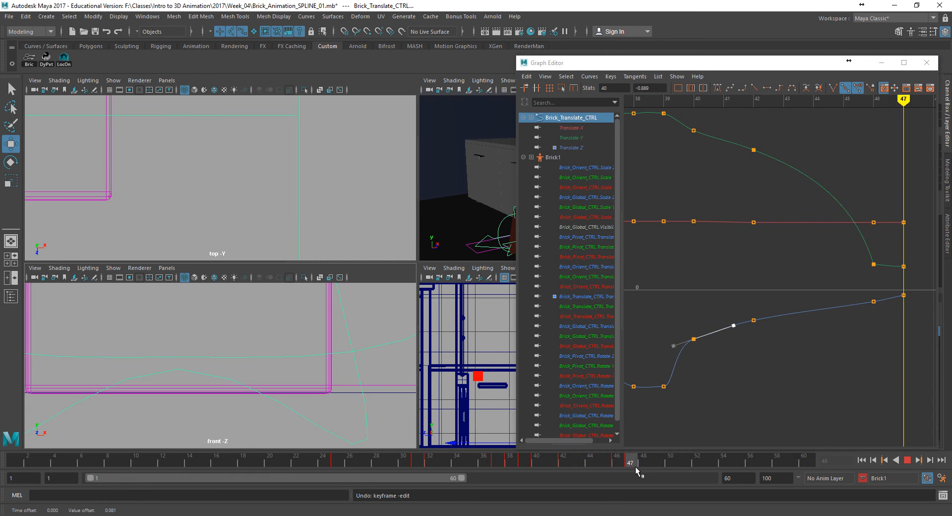
drag(639, 467, 633, 466)
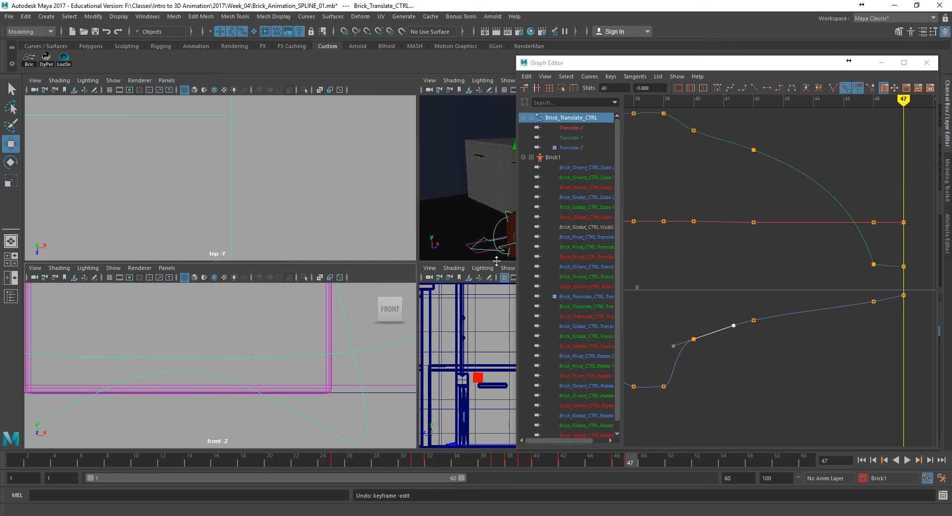
- Return to a wide perspective view of the room, play the brick animation, and stop it
key(space)
alt+right_drag(450, 295, 334, 297)
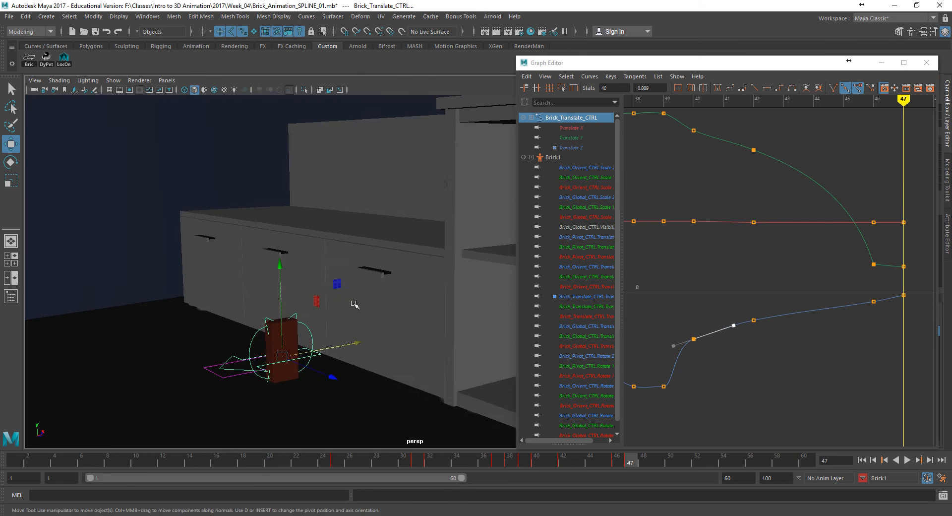
alt+middle_drag(383, 297, 380, 345)
alt+right_drag(380, 345, 238, 318)
alt+middle_drag(287, 283, 310, 344)
alt+right_drag(311, 344, 274, 293)
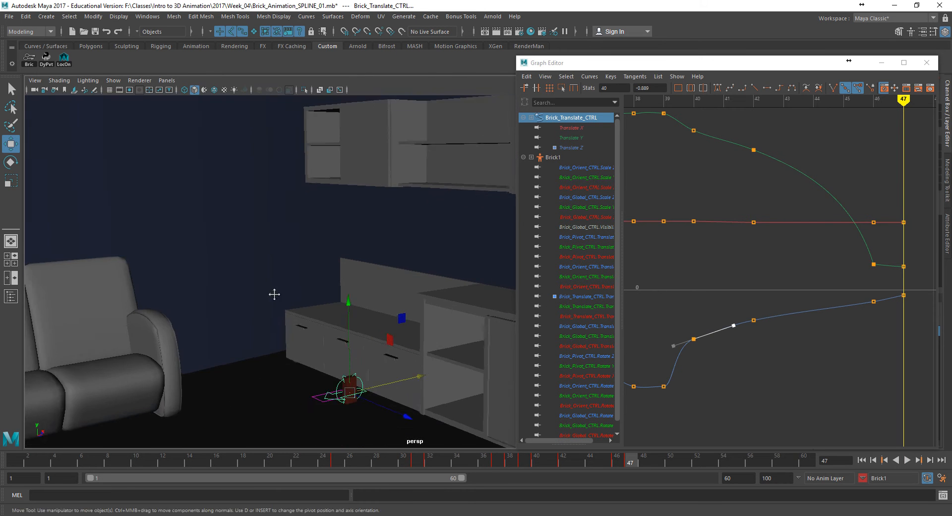
alt+middle_drag(274, 293, 262, 313)
key(alt+v)
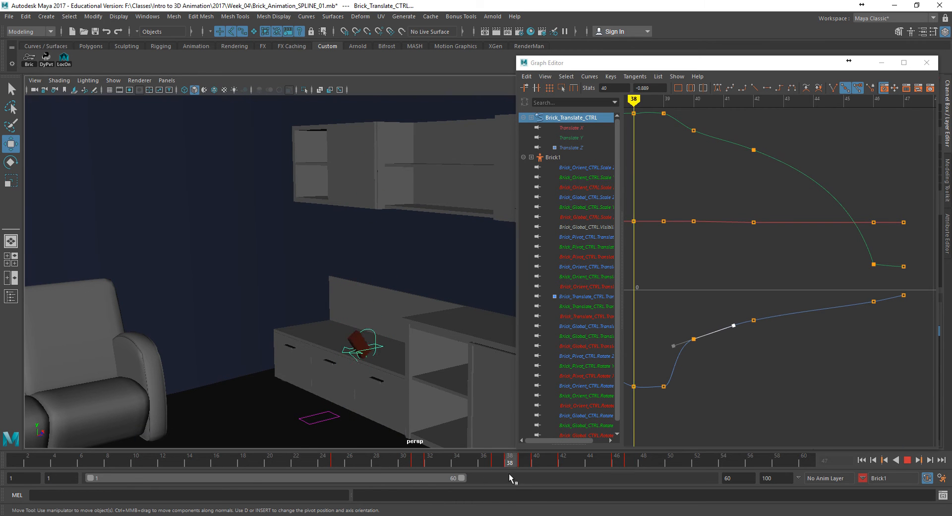
click(379, 460)
- Shift the brick's keys from the frame 37 impact through frame 47 two frames later, to frames 39 through 49
mouse_move(447, 464)
mouse_down()
mouse_move(415, 463)
mouse_move(658, 484)
mouse_up()
drag(582, 464, 600, 466)
key(alt+v)
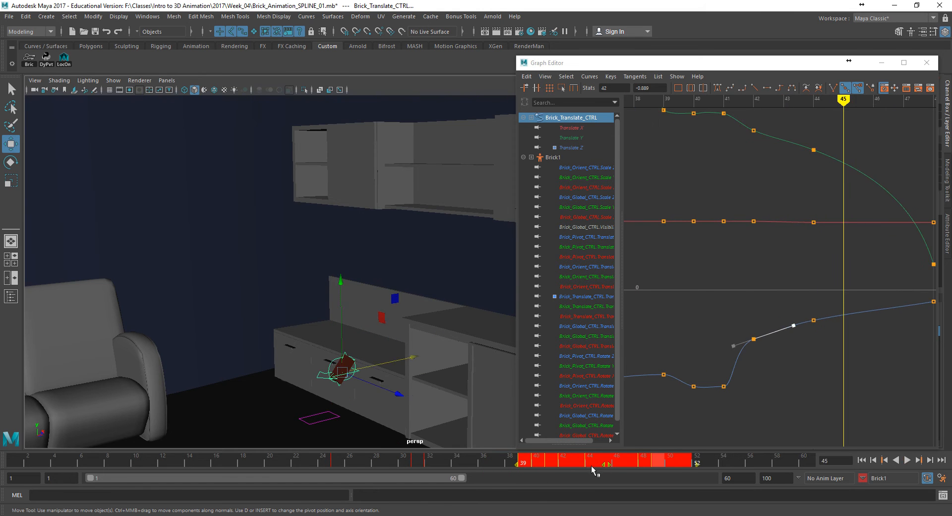
click(483, 457)
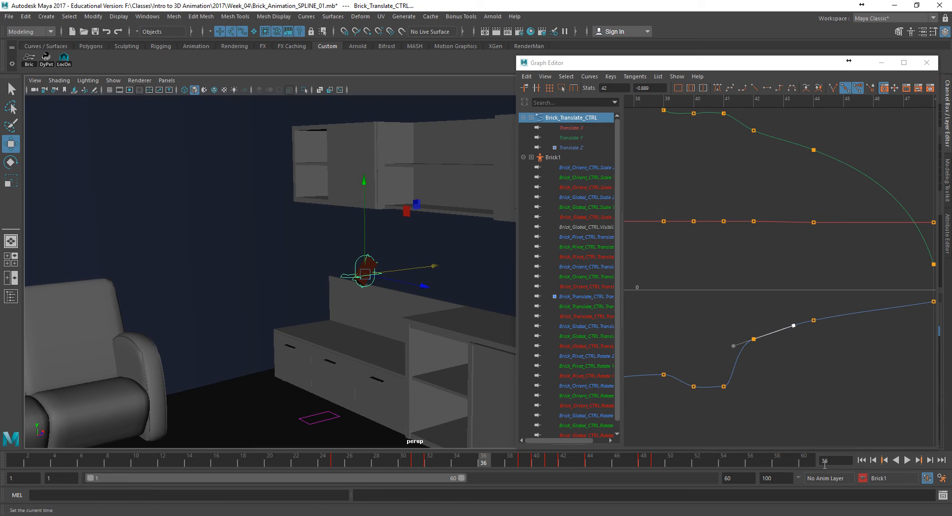
- Deselect the brick's control and play the retimed animation from frame 1
click(415, 340)
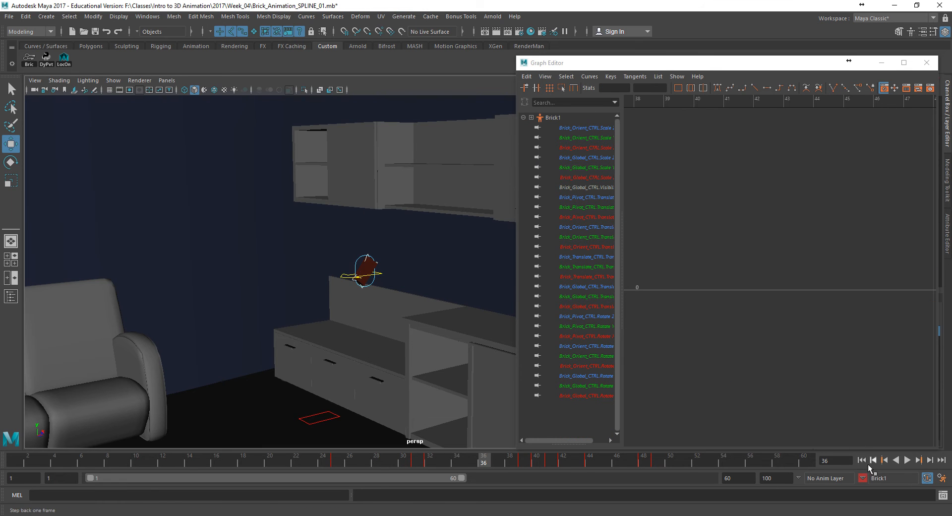
click(863, 461)
click(909, 461)
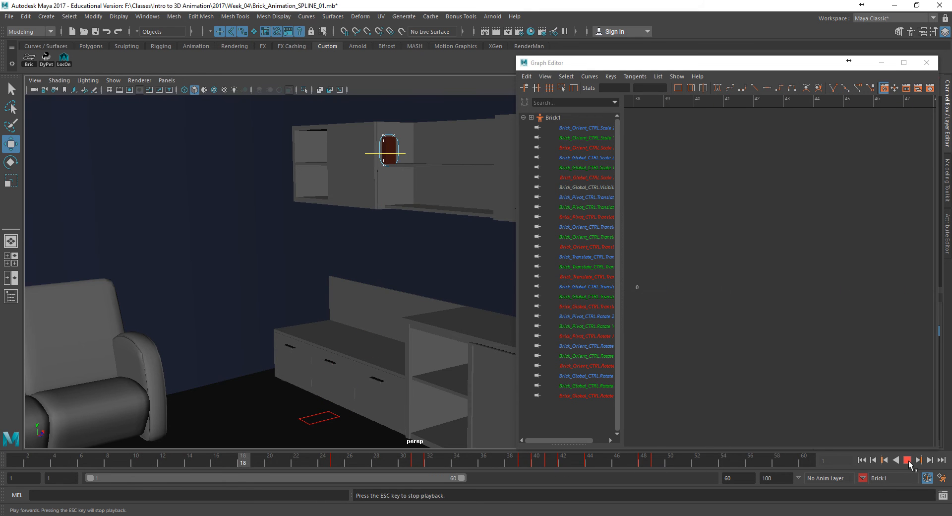
- Stop playback, go to frame 35, and isolate the Translate Y curve of the brick's translate control
click(908, 460)
drag(602, 464, 469, 462)
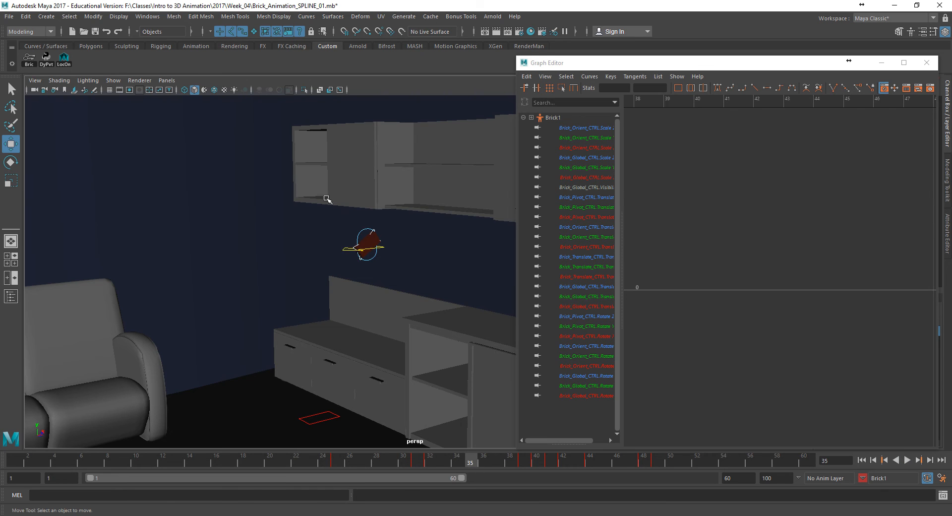
click(345, 250)
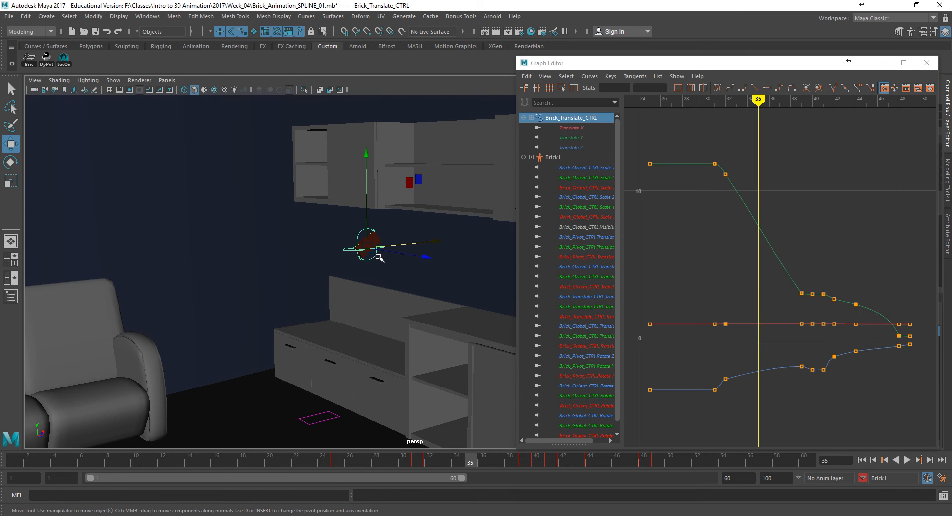
click(719, 233)
click(725, 175)
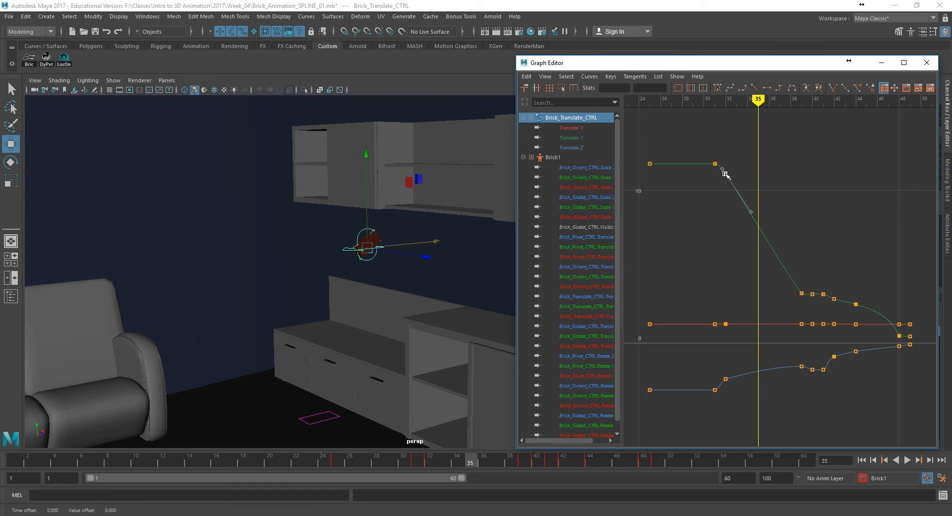
click(584, 137)
alt+middle_drag(698, 253, 697, 276)
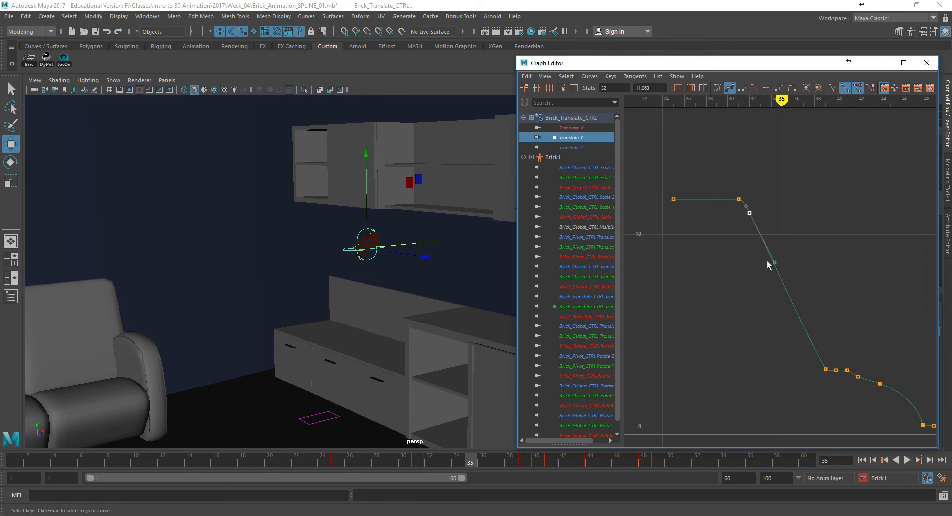
- Examine the brick's fall close up beside the upper shelf, between frames 35 and 32
click(825, 368)
alt+middle_drag(331, 341, 306, 381)
alt+right_drag(278, 384, 501, 412)
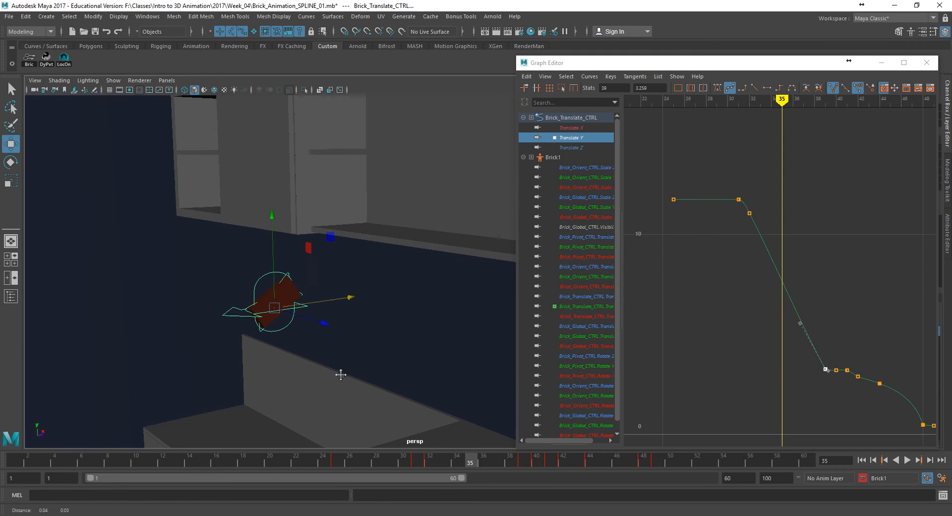
mouse_move(461, 461)
mouse_down()
mouse_move(405, 461)
mouse_move(431, 464)
mouse_up()
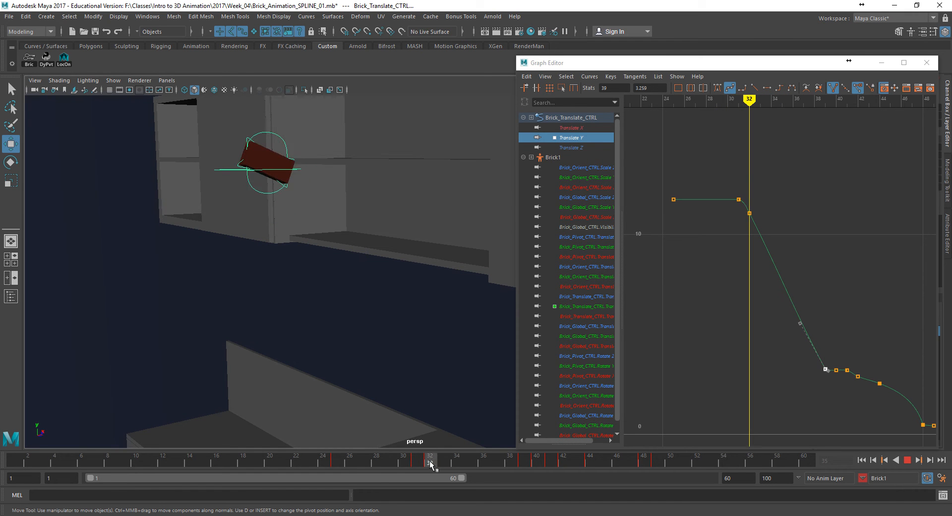
- Try deleting the Translate Y key at frame 32 and reshaping the outgoing tangent of the frame 31 key
click(756, 217)
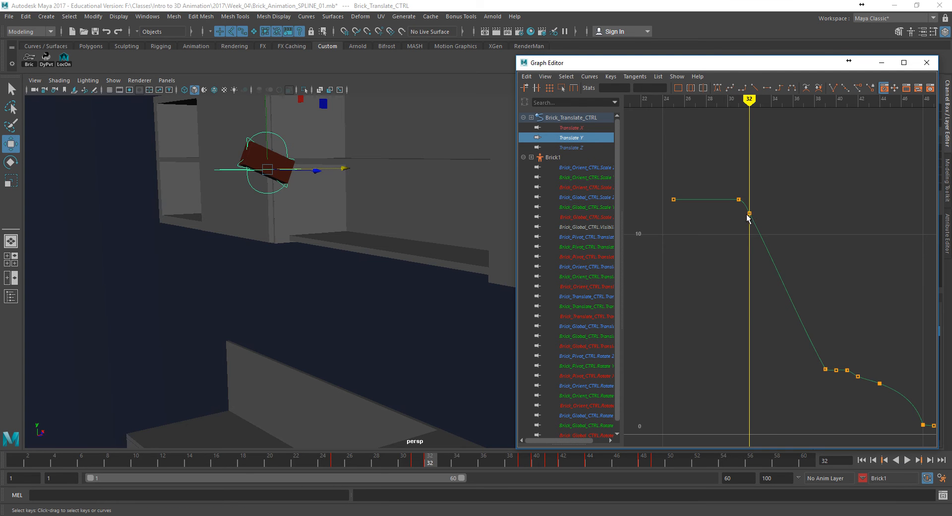
click(749, 213)
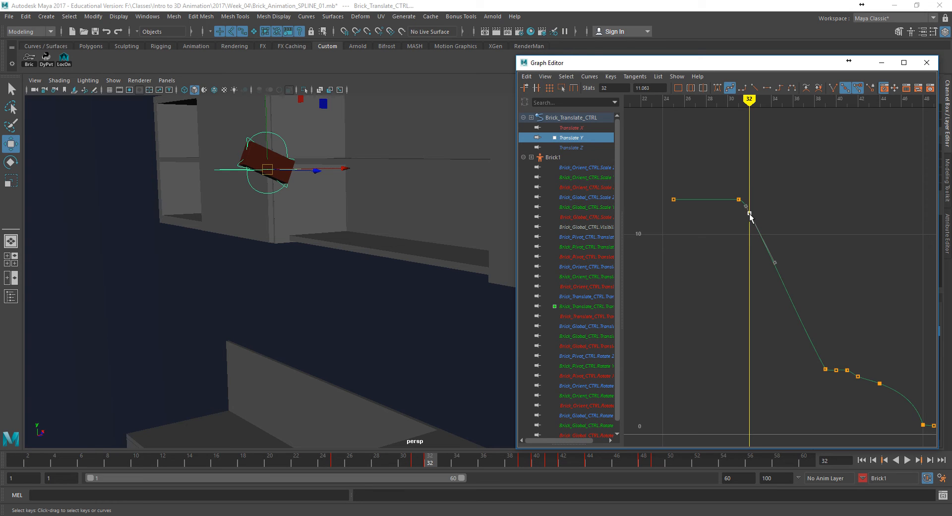
key(Delete)
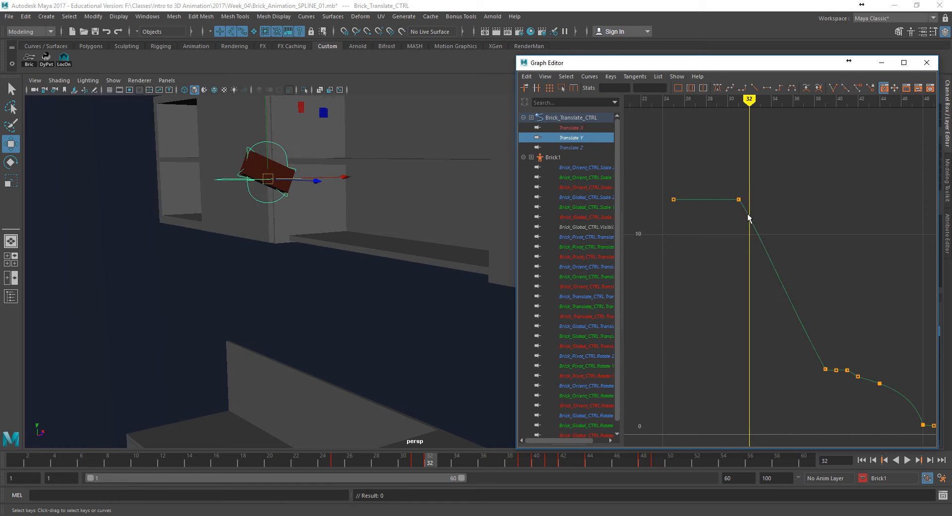
drag(737, 199, 747, 204)
click(748, 203)
click(745, 201)
click(832, 89)
mouse_move(744, 201)
mouse_down()
mouse_move(782, 199)
mouse_move(754, 199)
mouse_up()
key(ctrl+z)
key(ctrl+z)
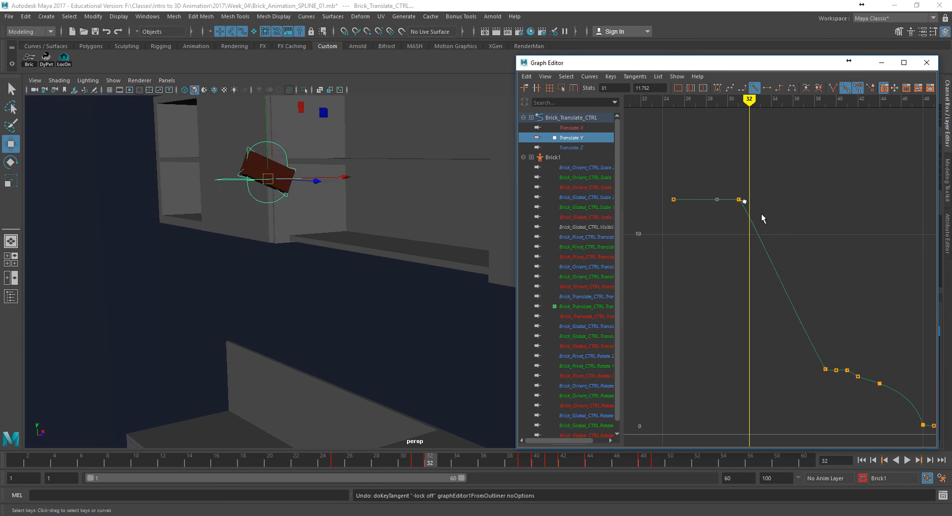
key(ctrl+z)
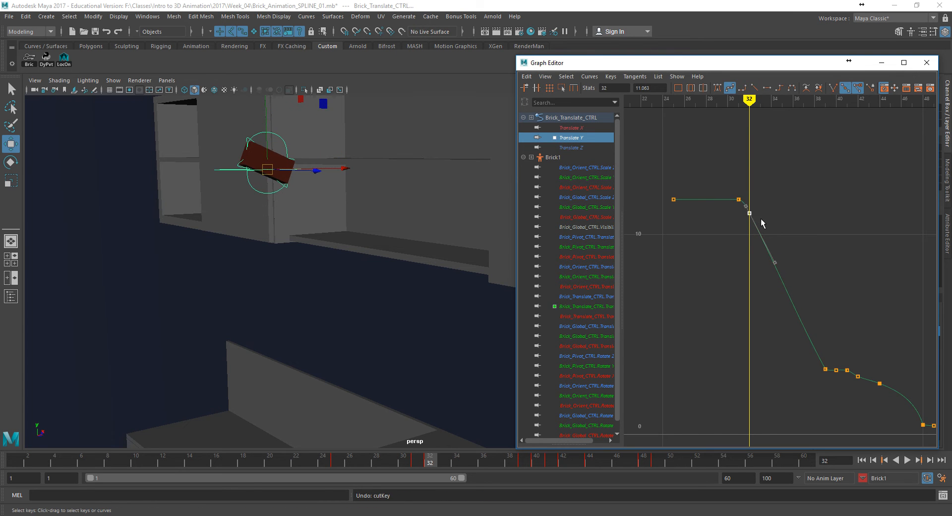
- Redo the frame 32 key deletion, try again to stretch the frame 31 tangent, and undo back to before the deletion
key(ctrl+y)
key(ctrl+y)
drag(748, 200, 769, 200)
key(ctrl+z)
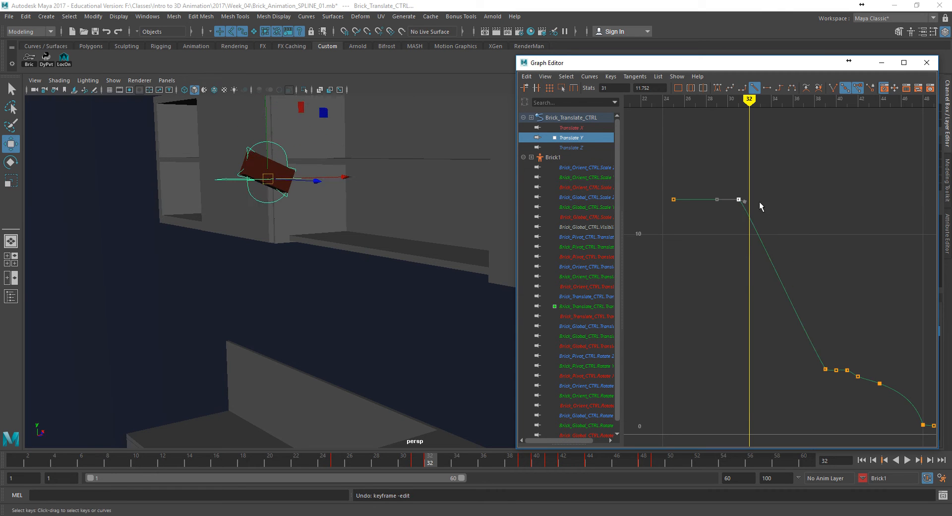
middle_drag(746, 201, 764, 202)
key(ctrl+z)
key(ctrl+z)
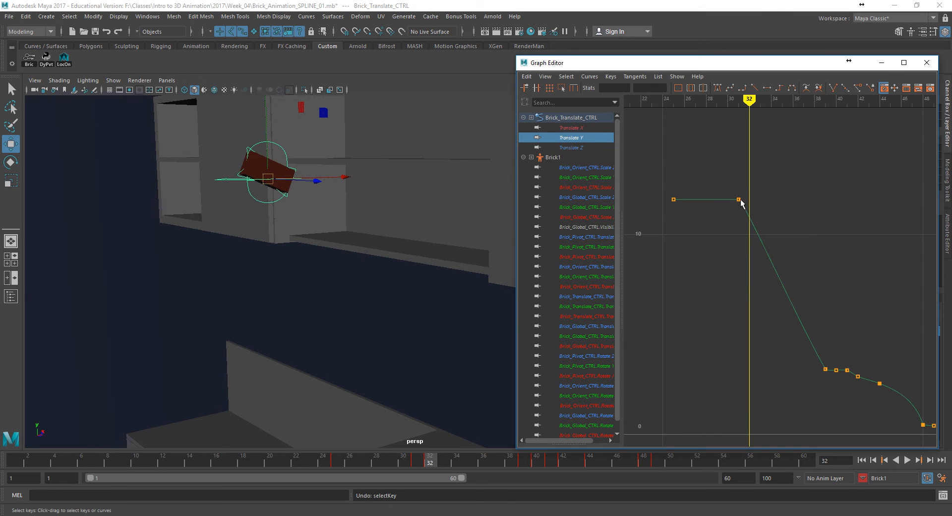
click(739, 199)
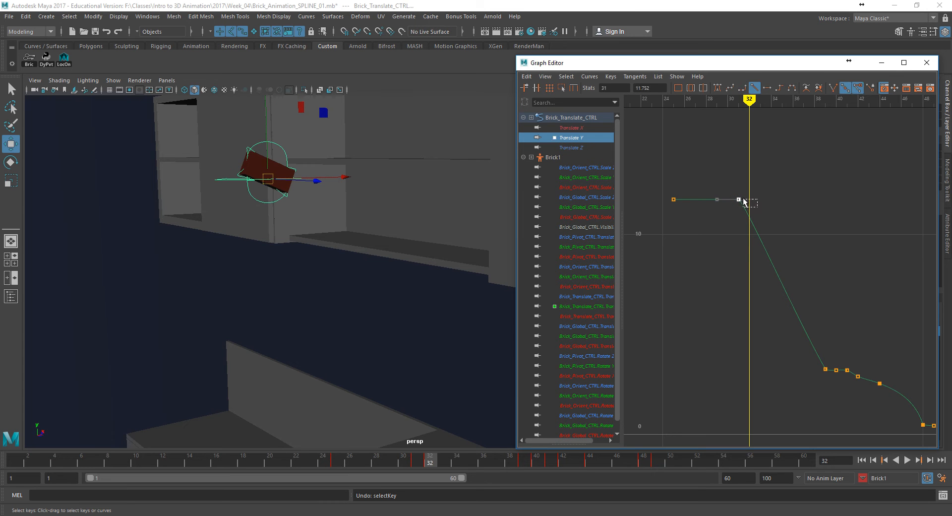
middle_drag(742, 200, 756, 199)
key(ctrl+z)
key(ctrl+z)
key(ctrl+z)
key(ctrl+z)
key(ctrl+z)
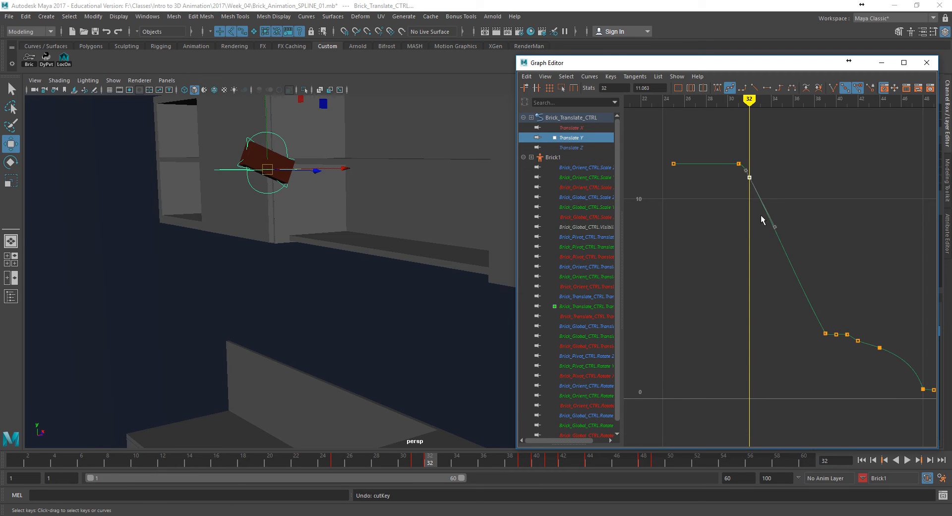
- Break the Translate Y tangents at frame 32, flatten the outgoing one, and steepen the incoming tangent at frame 39
middle_drag(776, 231, 813, 185)
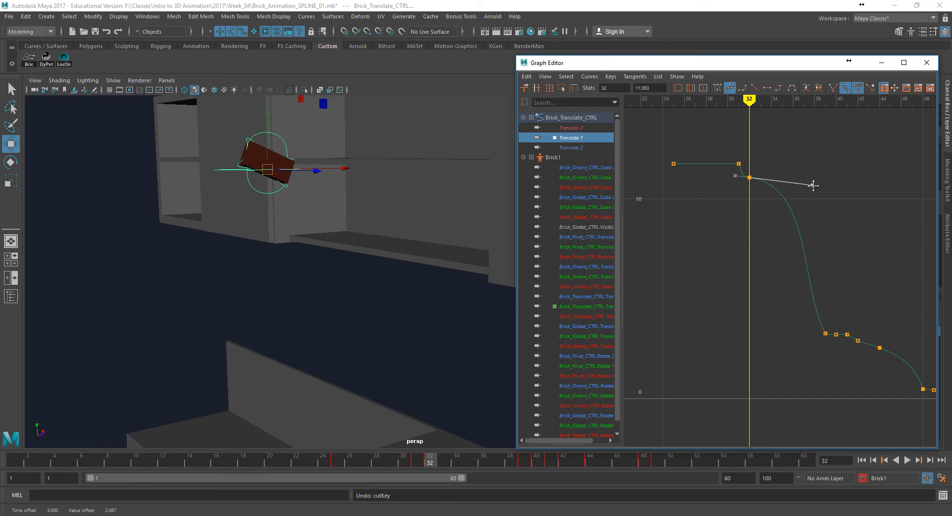
key(ctrl+z)
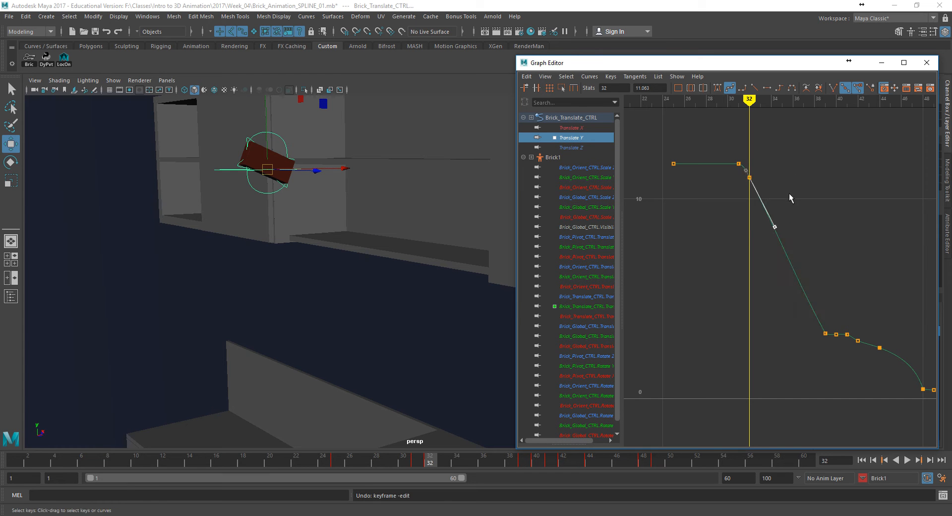
click(844, 88)
middle_drag(775, 226, 809, 177)
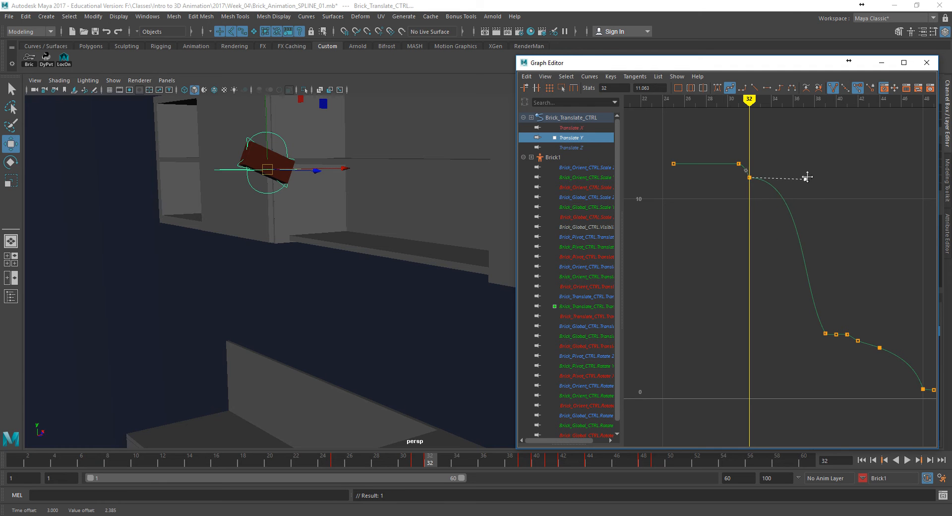
drag(802, 299, 828, 344)
middle_drag(800, 284, 818, 260)
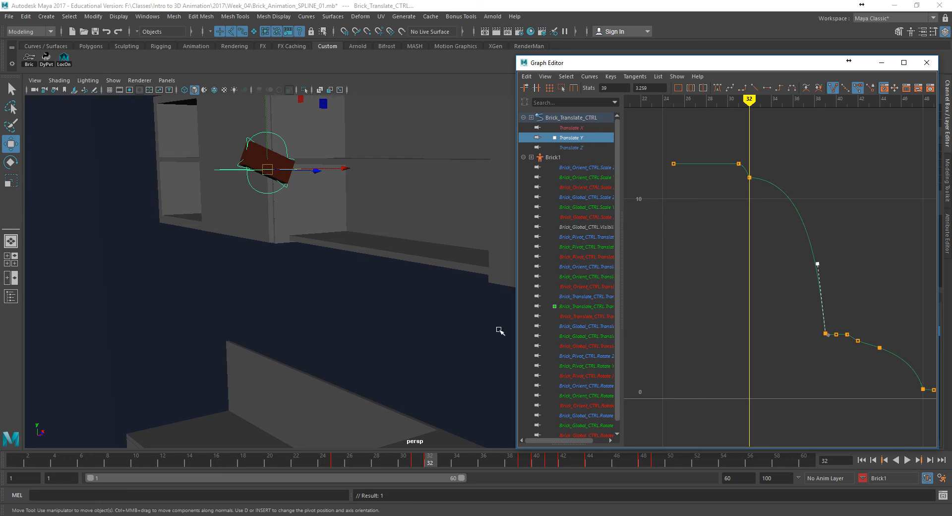
- Try raising the frame 32 Translate Y key to lift the brick relative to the shelf edge
drag(454, 459, 408, 451)
alt+drag(420, 352, 388, 351)
alt+middle_drag(358, 348, 366, 368)
alt+right_drag(366, 368, 540, 327)
alt+middle_drag(466, 317, 530, 362)
alt+drag(447, 328, 440, 395)
drag(404, 461, 430, 460)
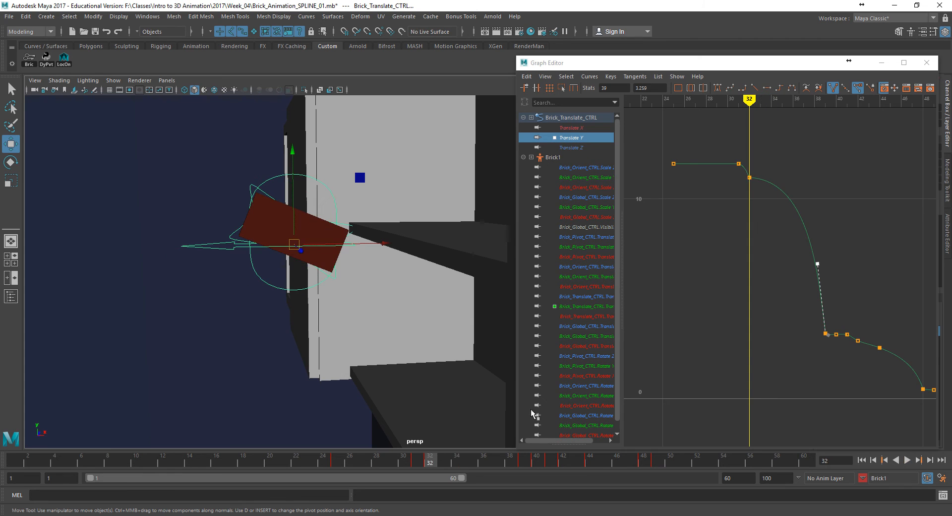
click(749, 178)
middle_drag(748, 181, 743, 161)
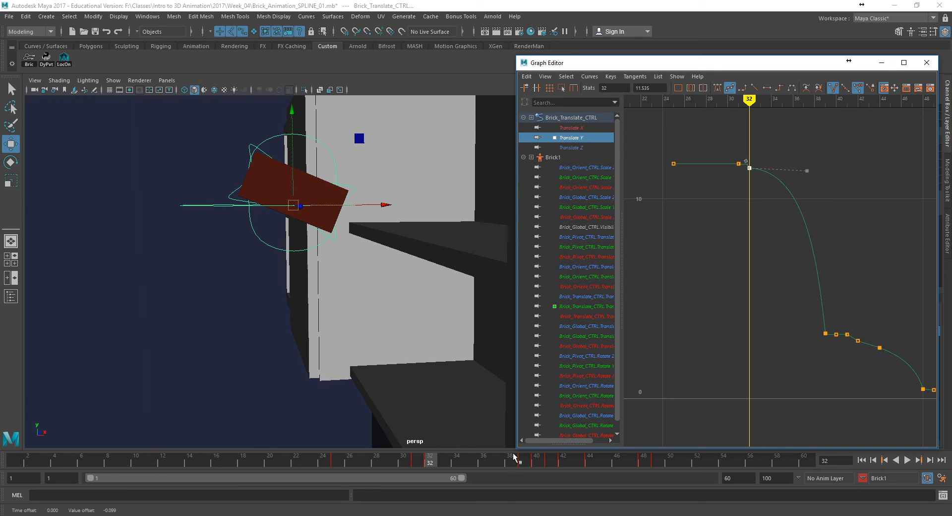
drag(511, 461, 434, 456)
key(ctrl+z)
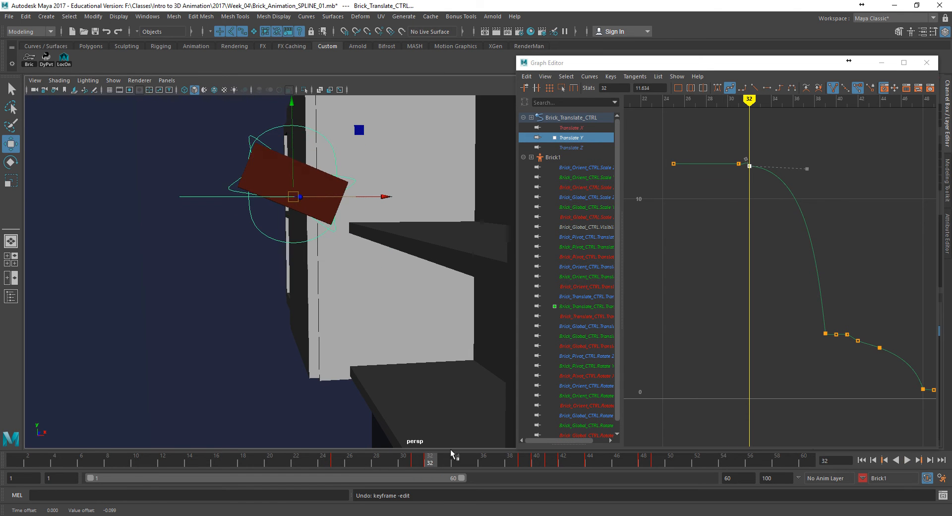
- Try replacing the frame 32 Translate Y key with a broken, extended outgoing tangent on the frame 31 key
alt+drag(398, 280, 355, 266)
alt+right_drag(396, 280, 456, 294)
alt+middle_drag(456, 294, 446, 334)
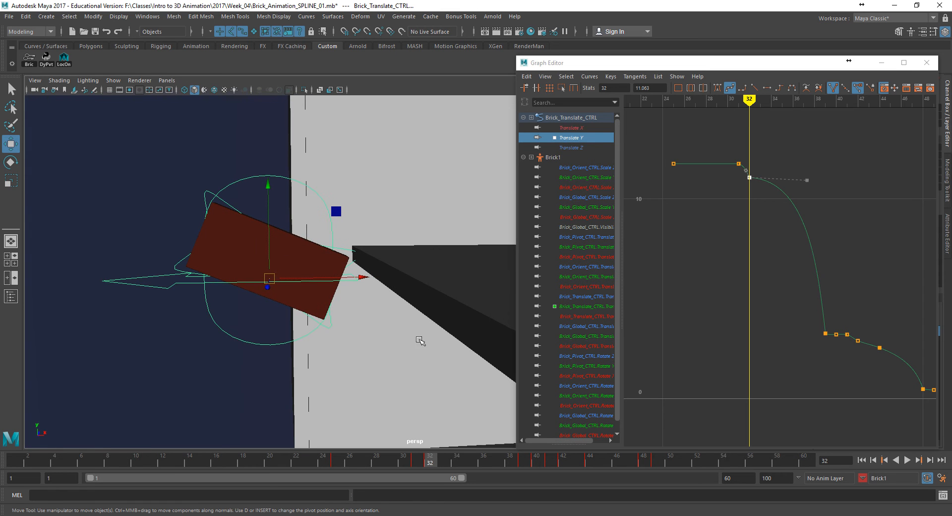
click(419, 461)
alt+drag(400, 423, 387, 415)
click(756, 189)
mouse_move(741, 172)
mouse_down()
mouse_move(758, 183)
mouse_move(750, 170)
mouse_up()
key(Delete)
key(ctrl+z)
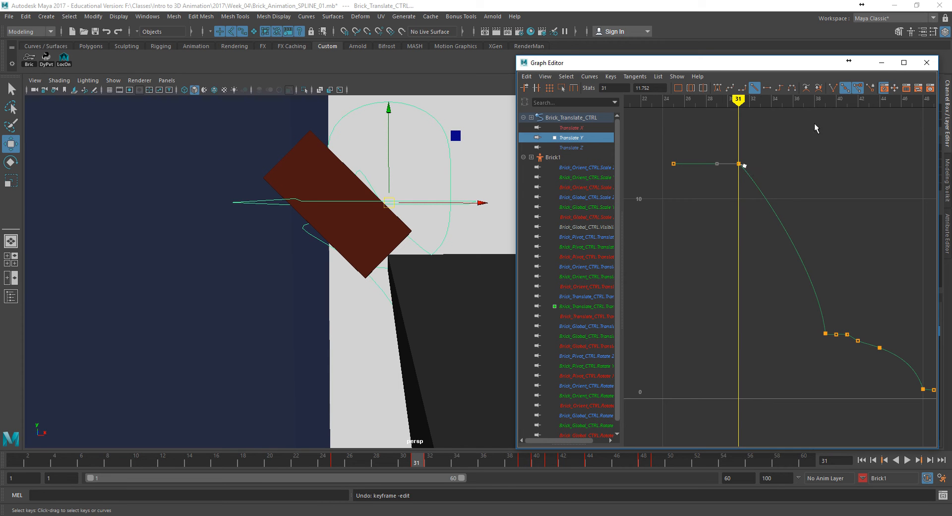
click(834, 88)
drag(746, 166, 764, 171)
- Try a longer, flatter frame 31 outgoing tangent, check the fall, and undo back to before the frame 32 key deletion
click(437, 462)
drag(419, 460, 443, 461)
middle_drag(769, 165, 776, 165)
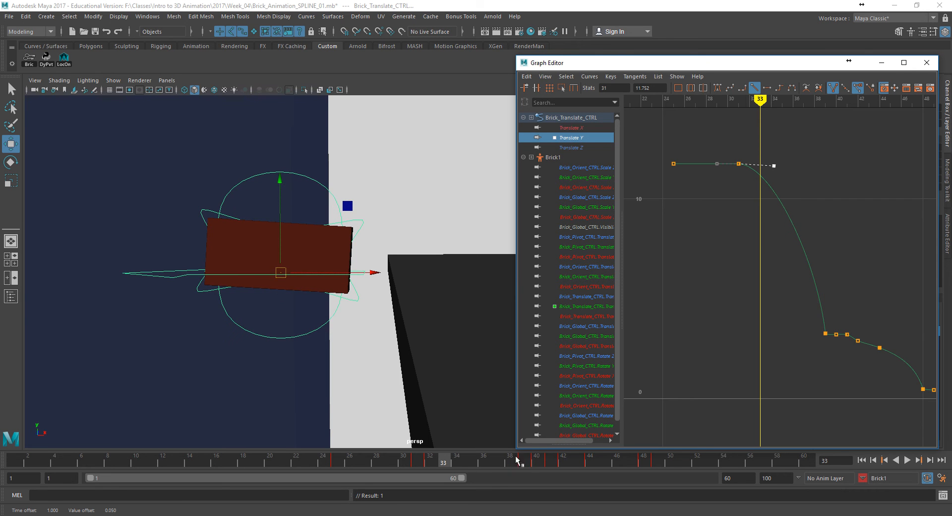
mouse_move(437, 461)
mouse_down()
mouse_move(470, 459)
mouse_move(406, 459)
mouse_move(448, 457)
mouse_up()
key(ctrl+z)
key(ctrl+z)
key(ctrl+z)
key(ctrl+z)
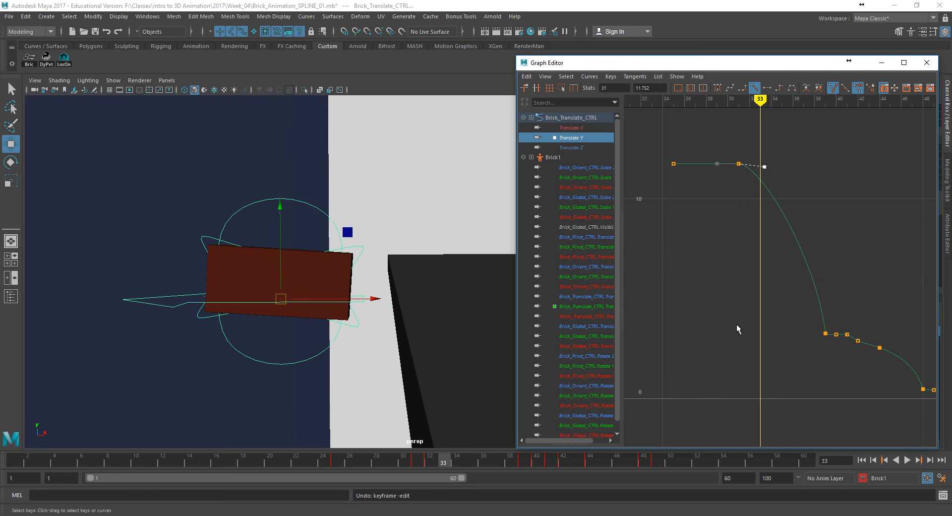
key(ctrl+z)
key(ctrl+z)
key(ctrl+z)
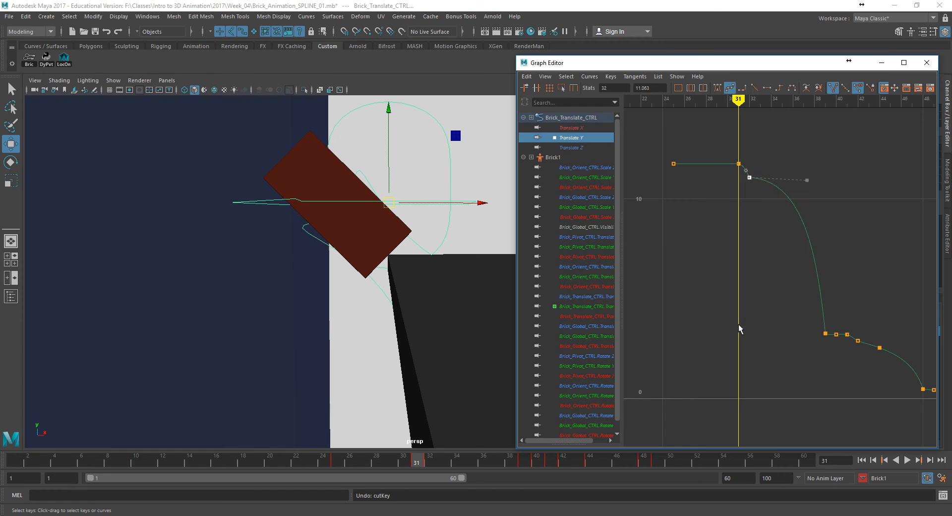
- Angle the outgoing Translate Y tangent at frame 32 downward and check the fall from frame 31 to 35
click(749, 176)
middle_drag(817, 184, 779, 209)
alt+middle_drag(461, 321, 483, 291)
drag(416, 463, 469, 464)
- View the brick, cabinets and floor together, play the adjusted fall from frame 27, and stop playback
scroll(346, 344, down, 5)
alt+drag(342, 328, 313, 270)
alt+right_drag(418, 357, 414, 355)
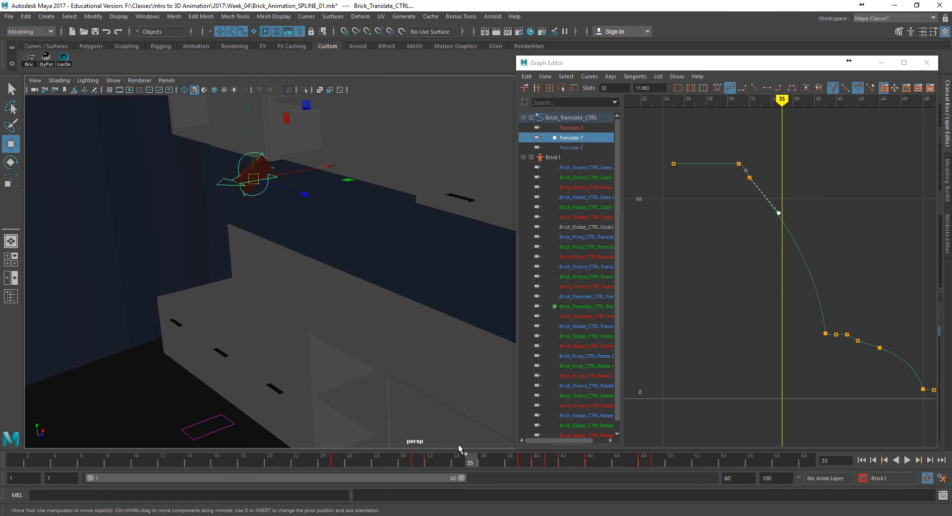
click(409, 467)
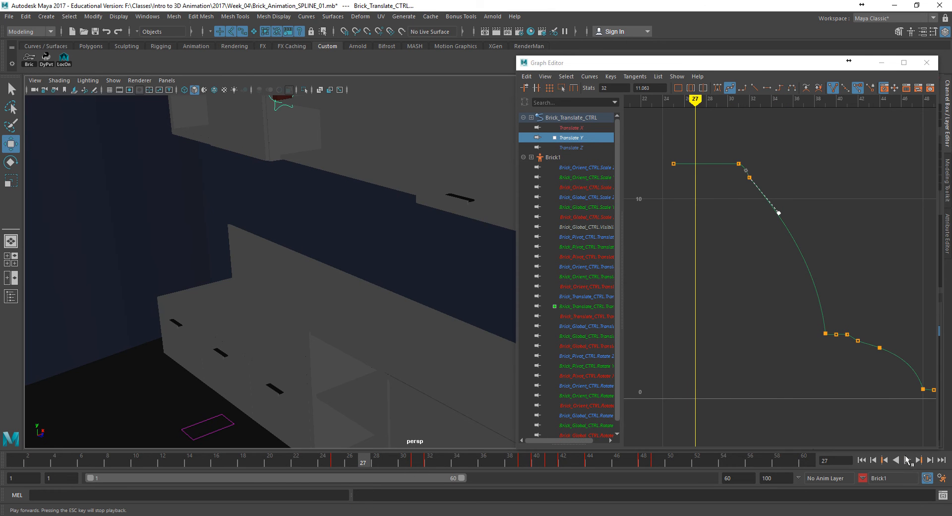
click(908, 460)
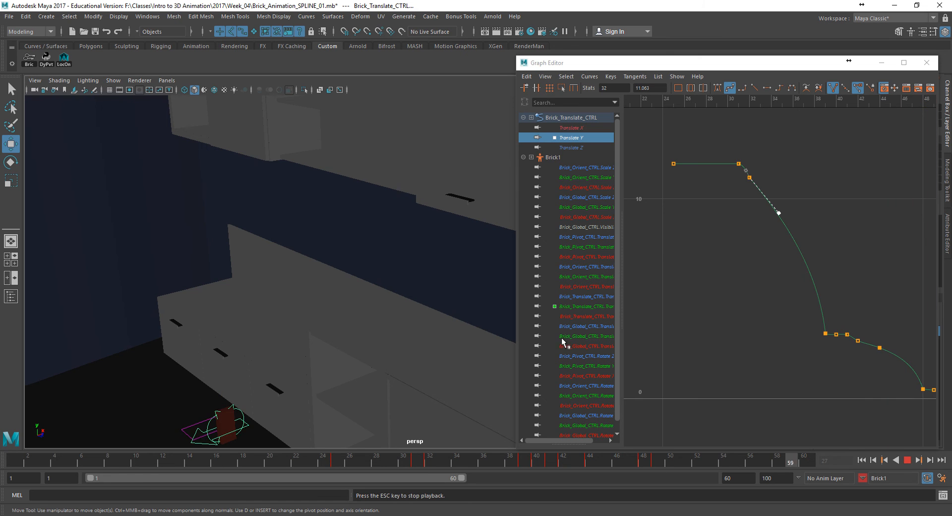
click(911, 459)
- Hide the NURBS curves, deselect the brick's control in a wider room view, and play the animation from frame 1
click(114, 80)
click(134, 133)
alt+right_drag(245, 193, 148, 192)
alt+drag(149, 192, 248, 247)
click(249, 248)
click(862, 460)
click(908, 460)
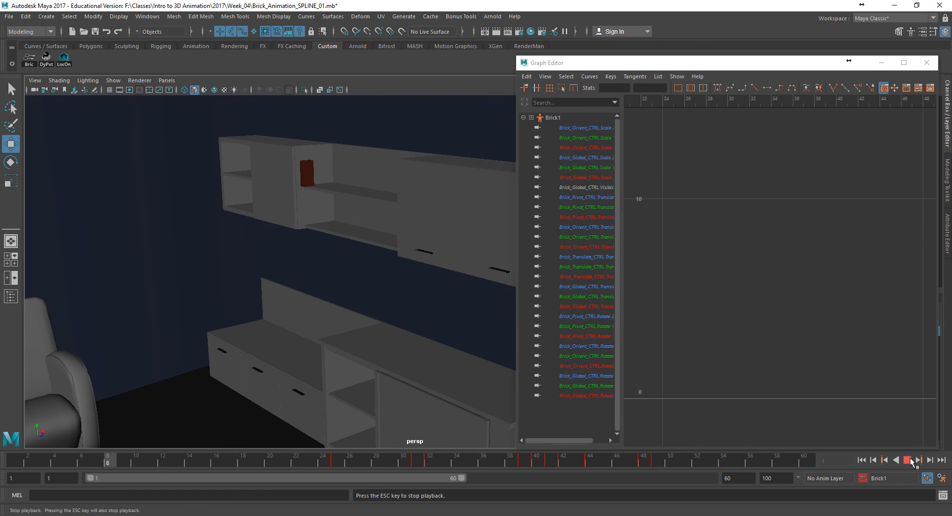
click(909, 460)
- Show the NURBS curves again and raise the brick's translate control at frame 34, keying the higher position
drag(340, 460, 469, 469)
click(113, 80)
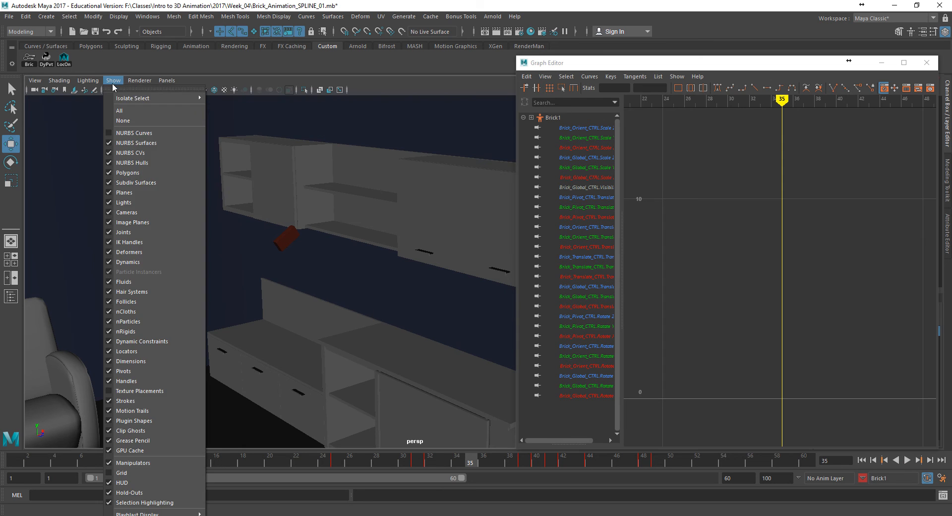
click(127, 133)
click(268, 244)
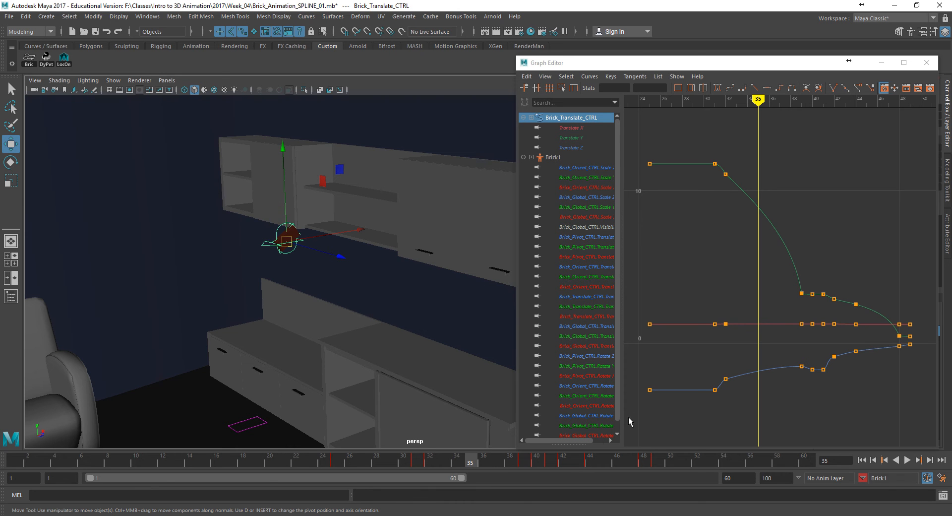
drag(459, 457, 453, 459)
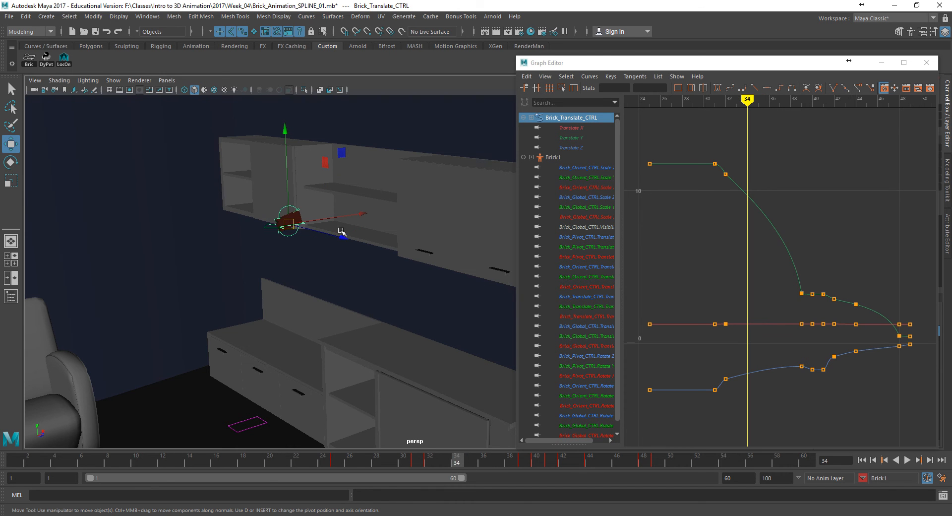
drag(290, 192, 289, 171)
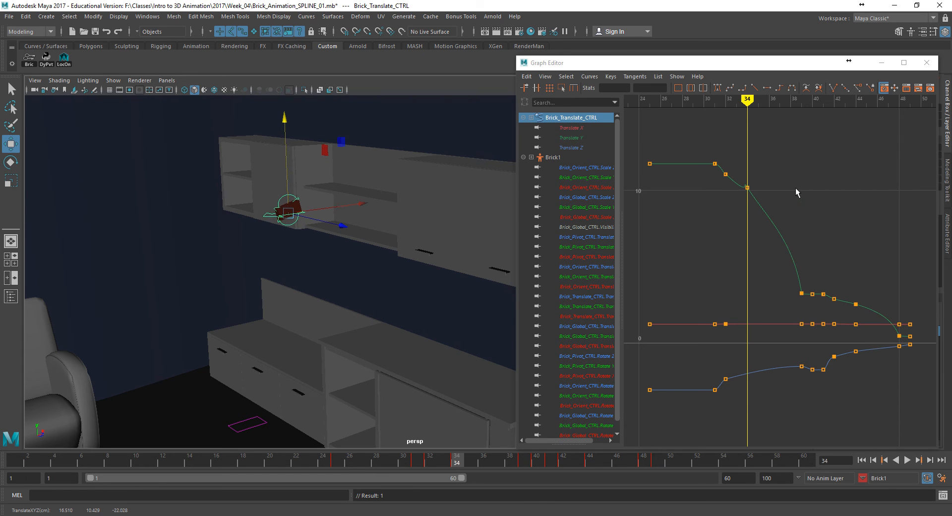
- Angle the Translate Y tangent at frame 34 along the fall's downward slope and inspect the curve between frames 31 and 35
drag(743, 182, 769, 217)
middle_drag(769, 216, 764, 211)
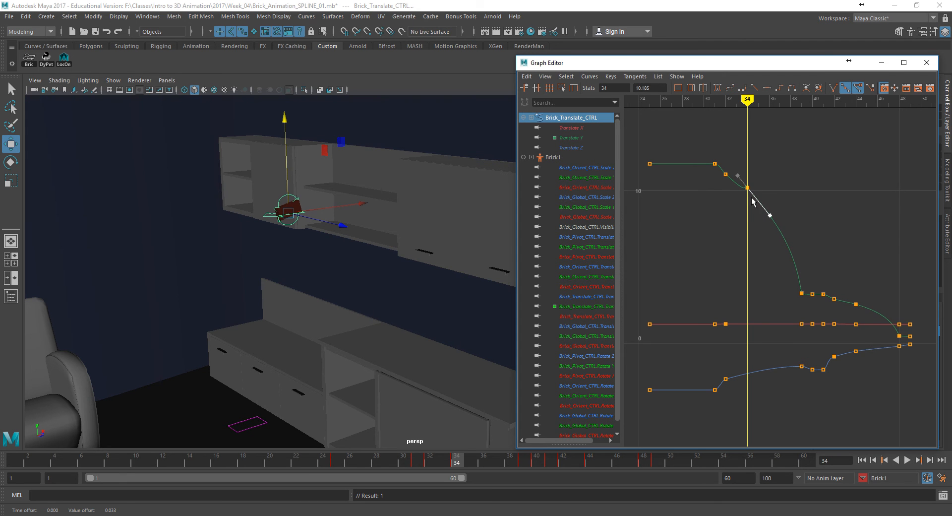
alt+middle_drag(683, 194, 693, 216)
alt+right_drag(693, 217, 752, 247)
alt+middle_drag(753, 246, 794, 326)
drag(775, 236, 797, 261)
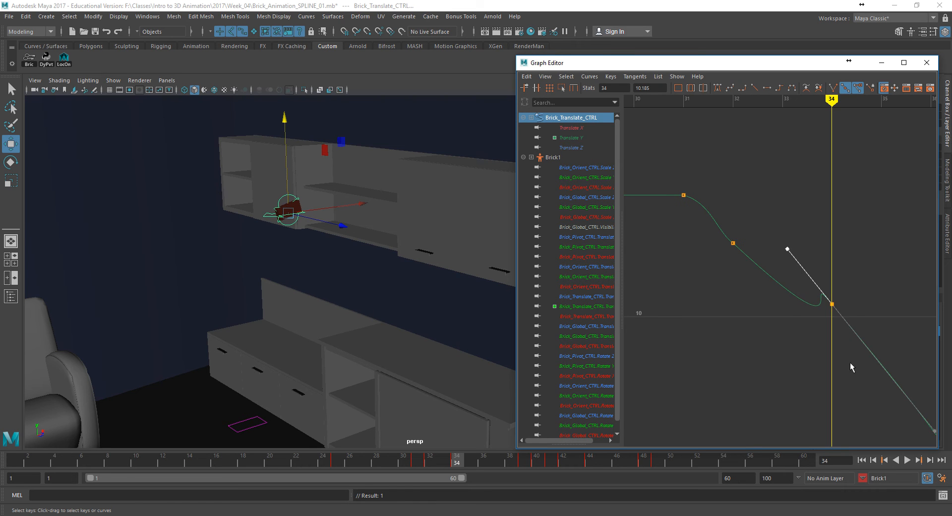
- Undo the last key edit and reshape the outgoing Translate Y tangent at frame 32 so the curve arcs down into frame 34
alt+middle_drag(854, 358, 808, 318)
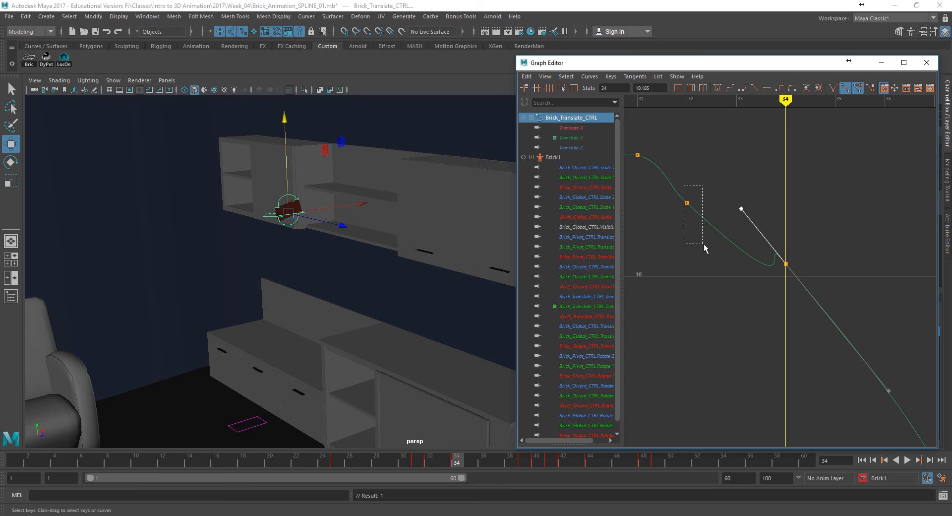
drag(684, 197, 719, 222)
middle_drag(814, 324, 774, 282)
key(ctrl+z)
drag(828, 336, 813, 322)
middle_drag(815, 326, 709, 218)
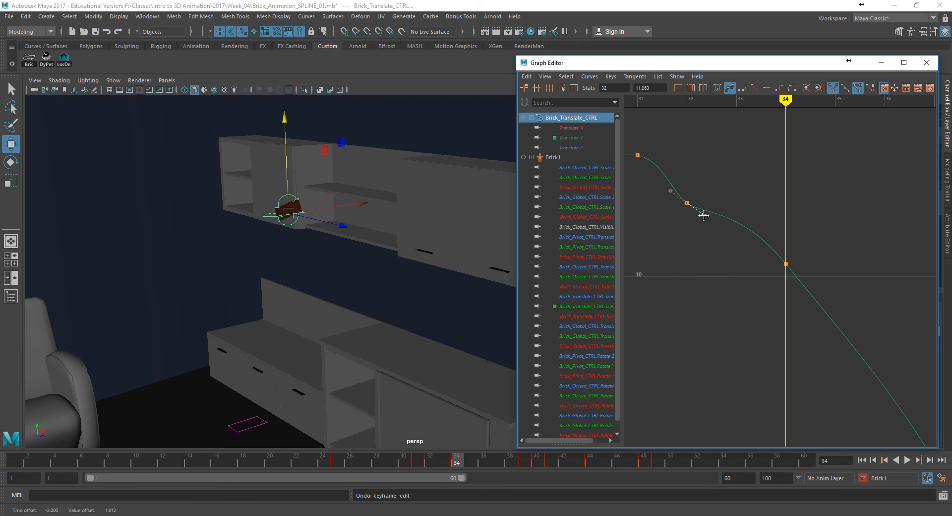
- Play the reshaped fall from frame 1, stop playback, and hide the NURBS curves in the viewport
drag(397, 465, 323, 460)
click(861, 460)
click(907, 459)
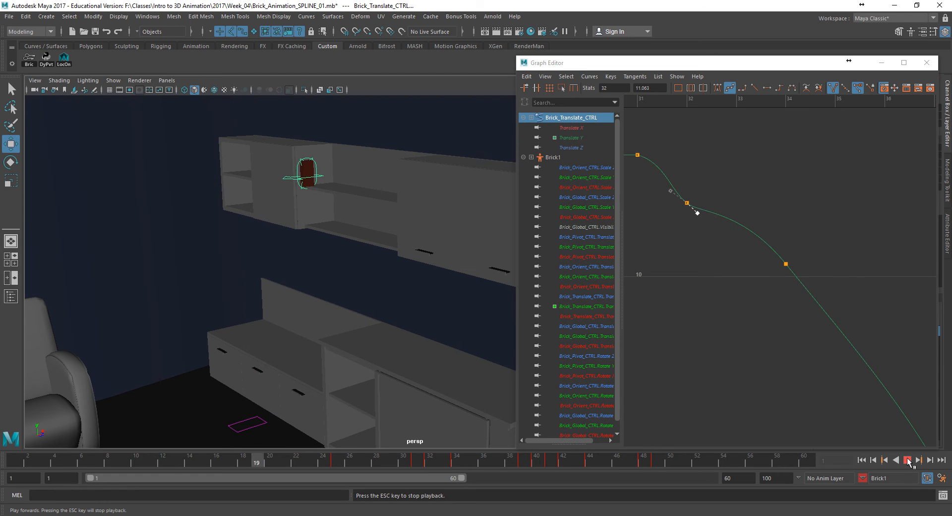
click(907, 460)
click(113, 80)
click(130, 132)
- Break the Translate Y tangents at frame 34 and point the incoming handle toward the frame 32 key
mouse_move(403, 461)
mouse_down()
mouse_move(446, 470)
mouse_move(403, 467)
mouse_move(444, 468)
mouse_move(431, 467)
mouse_up()
click(784, 259)
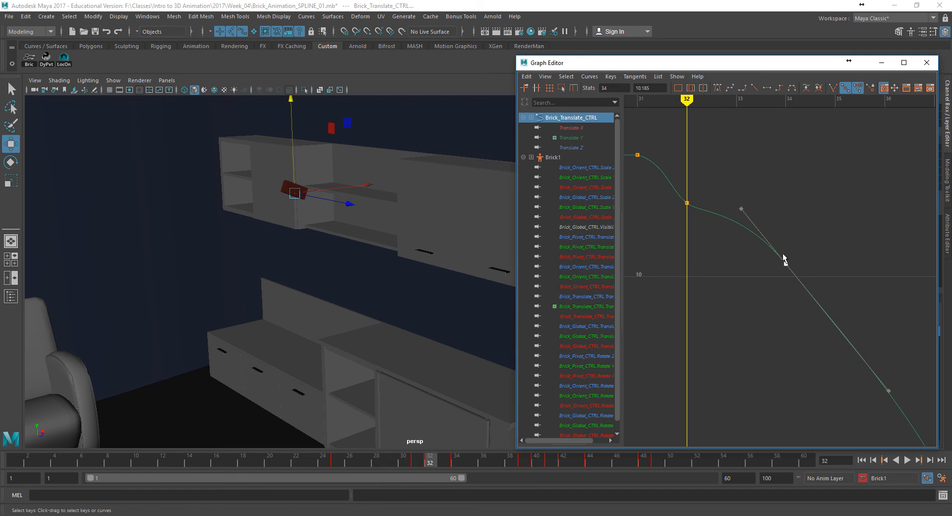
click(742, 209)
click(833, 88)
middle_drag(750, 223, 721, 229)
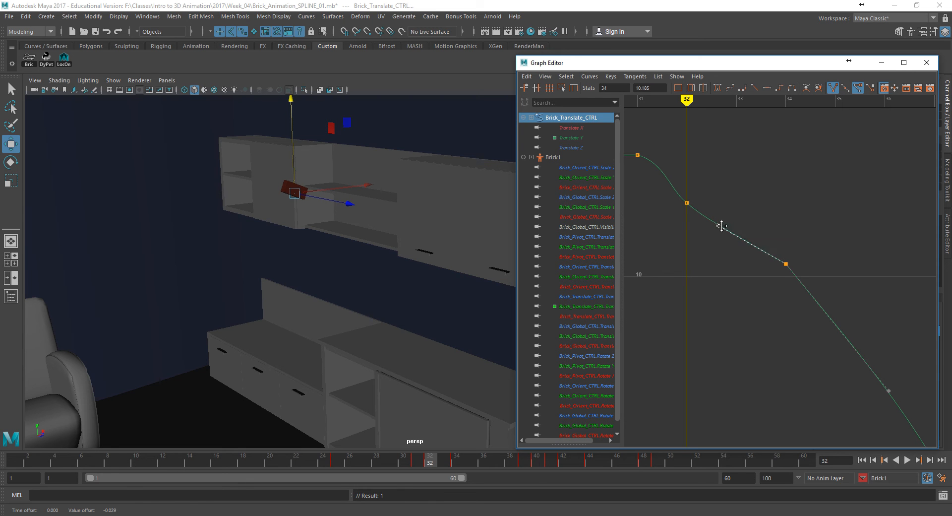
- View the shelf edge from the side and raise the brick's control at frame 32 to a height of about 11.5 cm
mouse_move(409, 456)
mouse_down()
mouse_move(504, 463)
mouse_move(414, 448)
mouse_up()
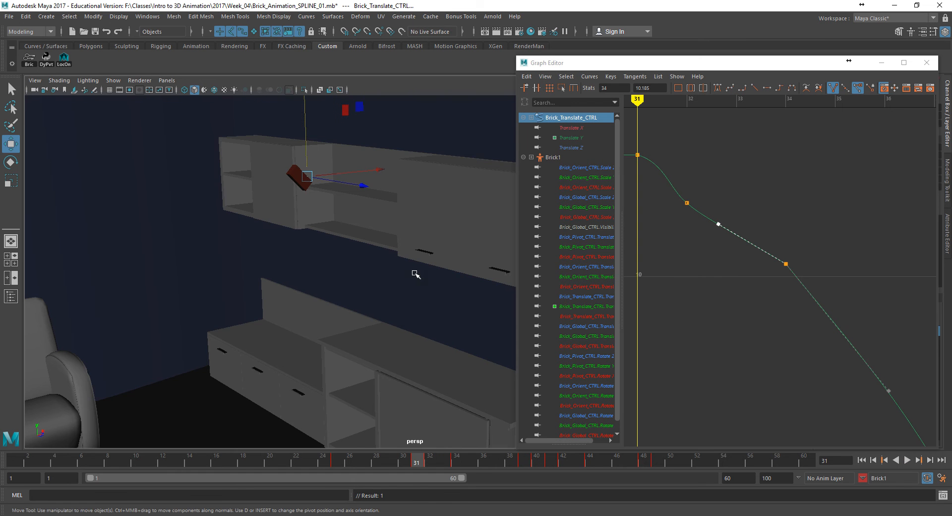
alt+drag(421, 285, 365, 264)
alt+middle_drag(366, 264, 415, 314)
alt+right_drag(416, 314, 482, 296)
alt+middle_drag(310, 233, 308, 275)
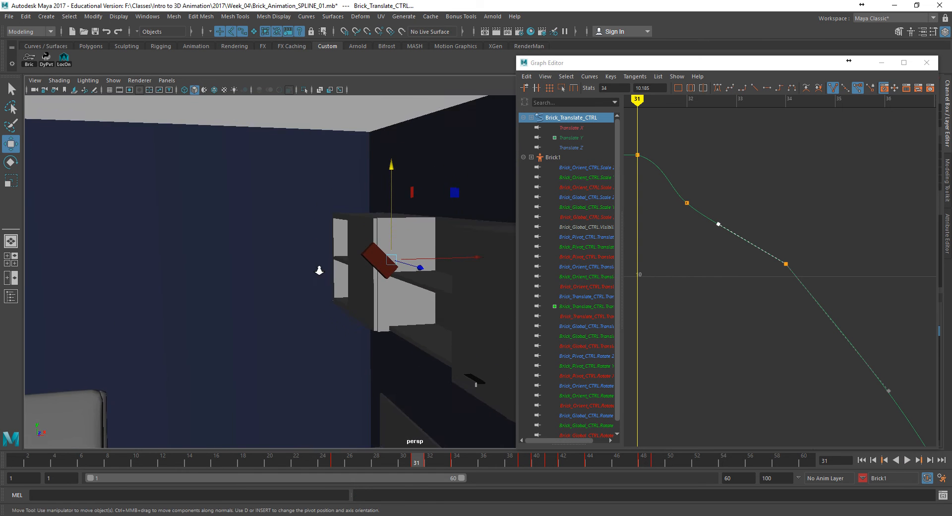
alt+right_drag(308, 274, 361, 287)
alt+middle_drag(362, 286, 400, 275)
alt+drag(389, 275, 383, 272)
alt+middle_drag(410, 299, 419, 278)
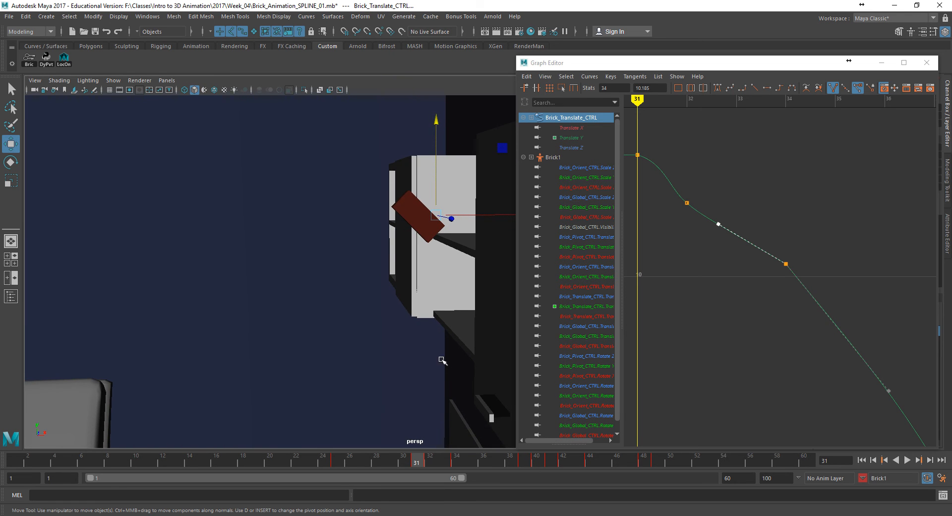
mouse_move(425, 464)
mouse_down()
mouse_move(456, 464)
mouse_move(405, 463)
mouse_move(430, 463)
mouse_up()
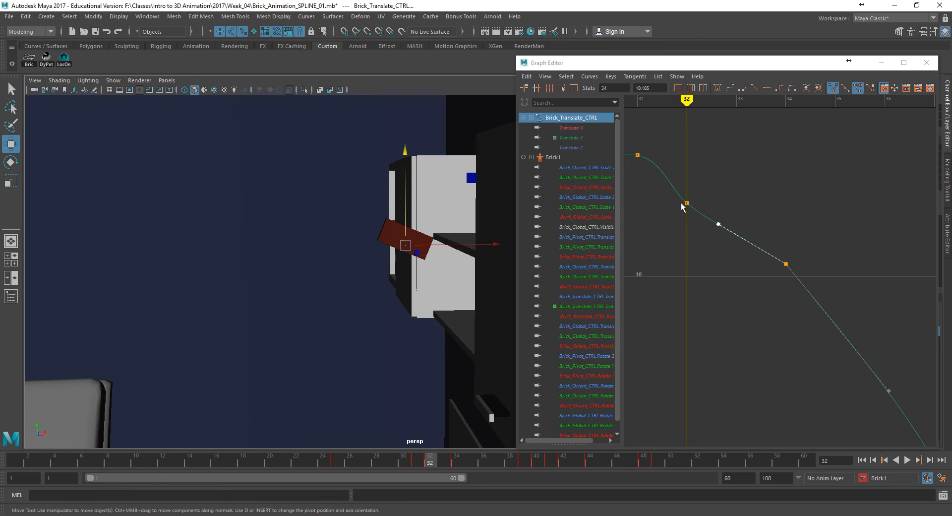
drag(405, 198, 408, 189)
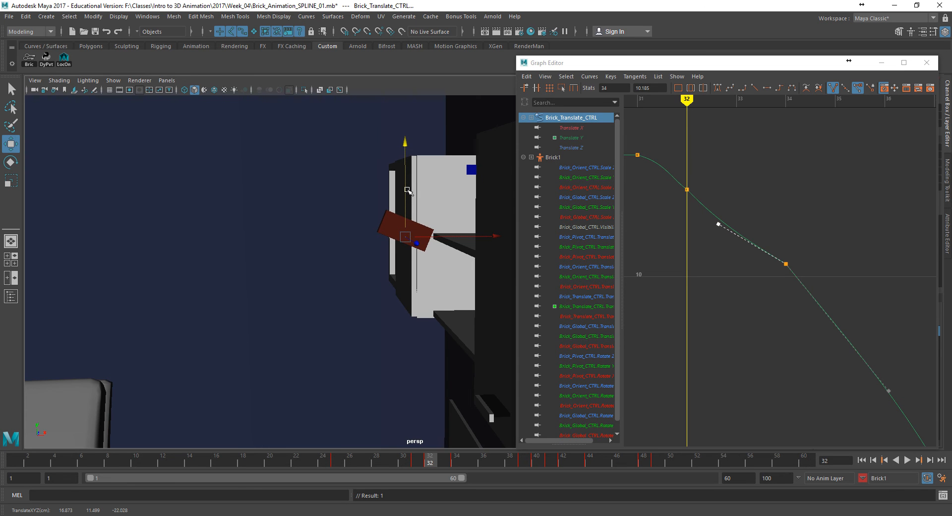
- Step back and forth through the frames from 31 to 34 to check the brick's spacing as it leaves the shelf
drag(416, 462, 424, 463)
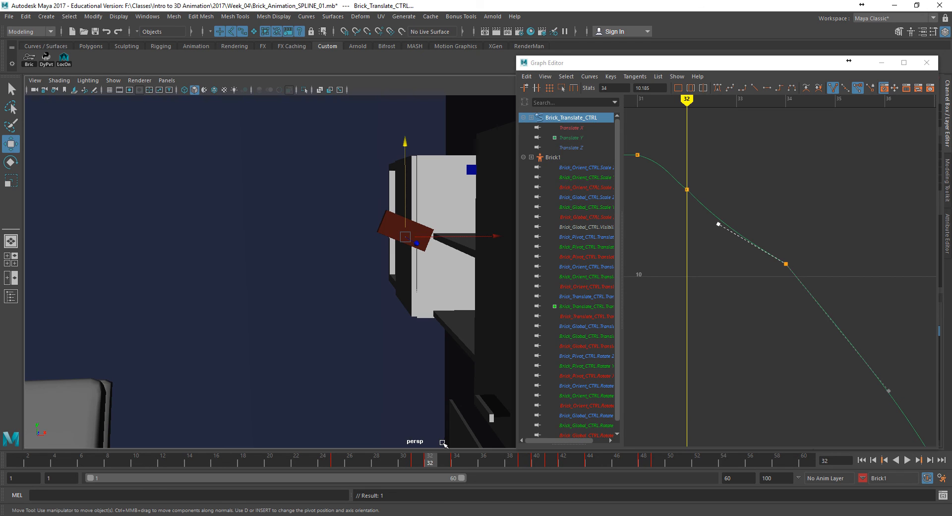
key(alt+comma)
key(alt+comma)
key(alt+period)
key(alt+period)
key(alt+comma)
key(alt+period)
key(alt+comma)
key(alt+period)
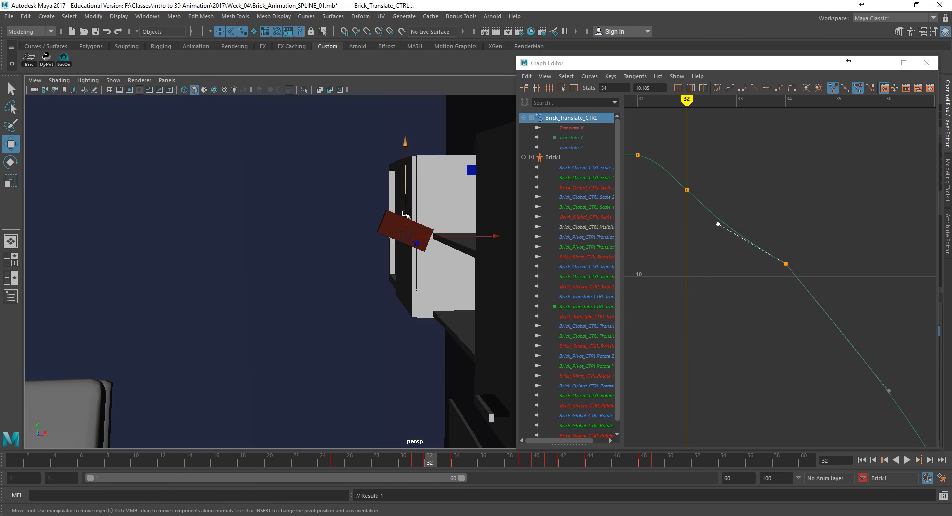
key(period)
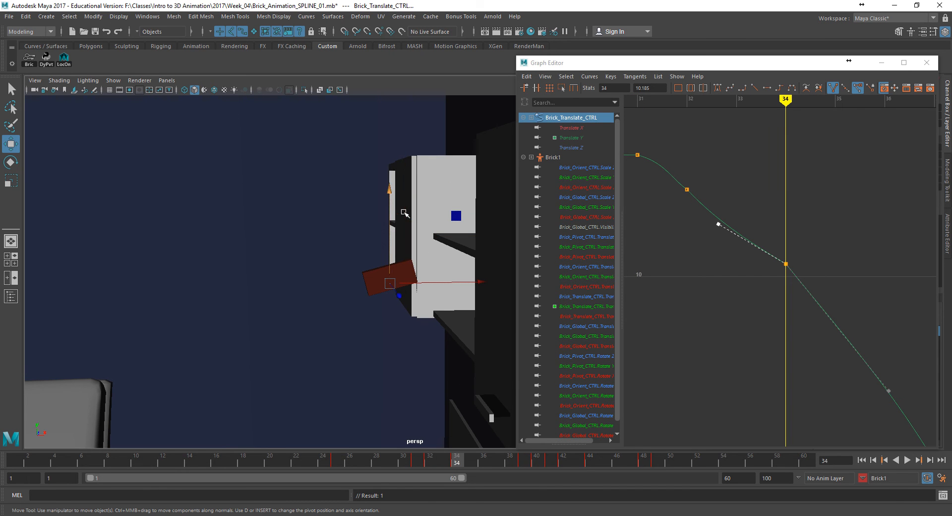
- Undo a trial raise of the brick at frame 34 and key a raised height of about 11.06 cm at frame 33
drag(389, 226, 390, 215)
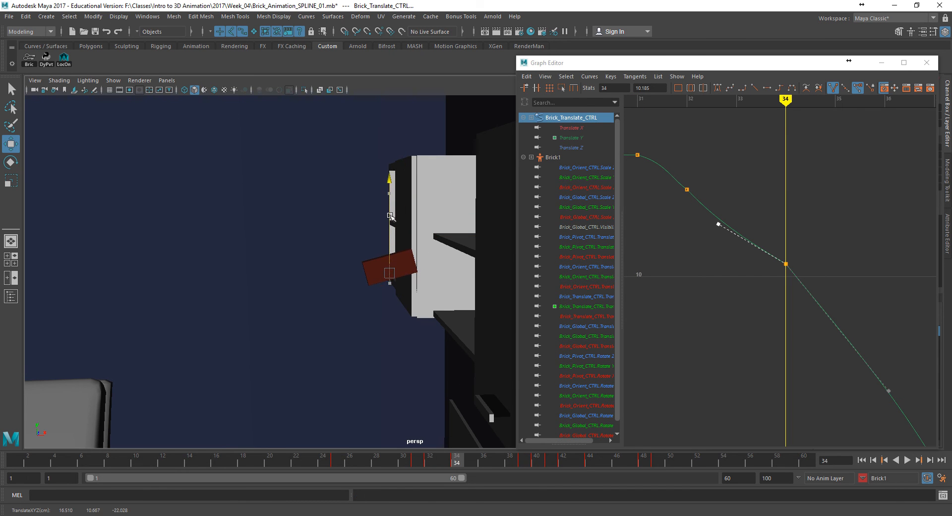
key(ctrl+z)
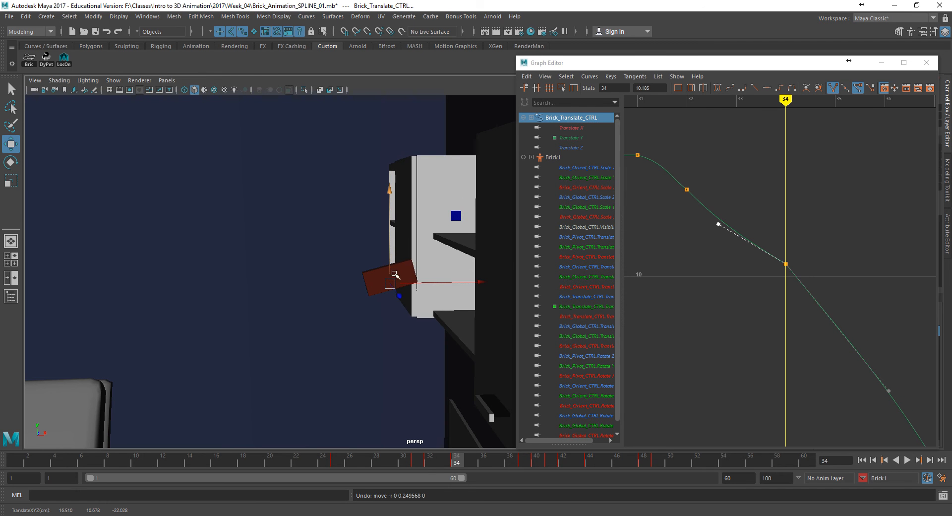
mouse_move(457, 460)
mouse_down()
mouse_move(417, 459)
mouse_move(447, 462)
mouse_up()
drag(397, 223, 400, 216)
key(s)
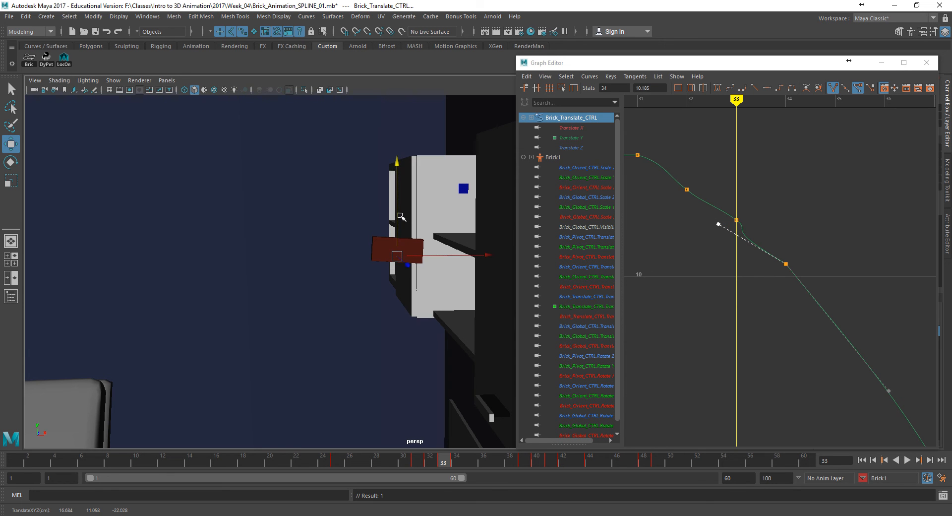
- Try slightly different brick heights at frame 34, ending near Translate Y 10.2, and compare the neighbouring frames
click(456, 463)
drag(389, 250, 389, 247)
key(comma)
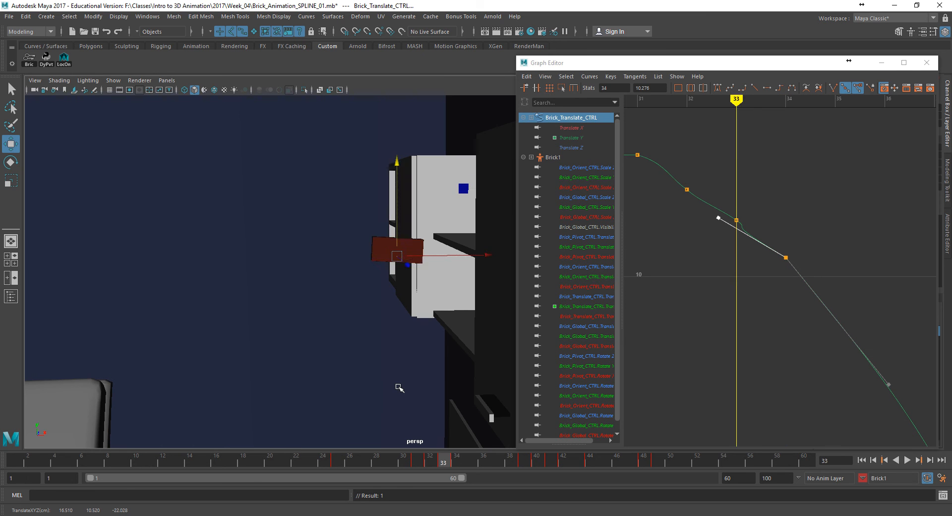
key(comma)
key(comma)
key(period)
key(period)
key(period)
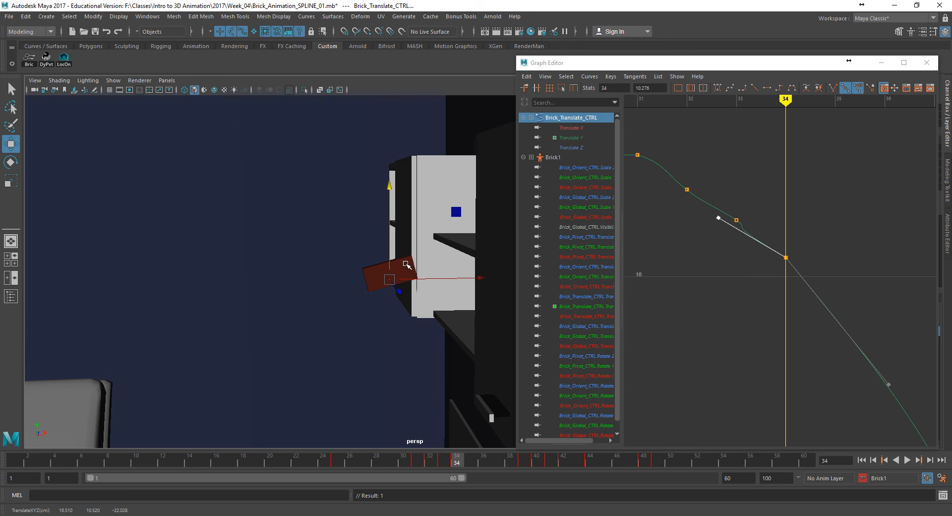
drag(390, 244, 391, 248)
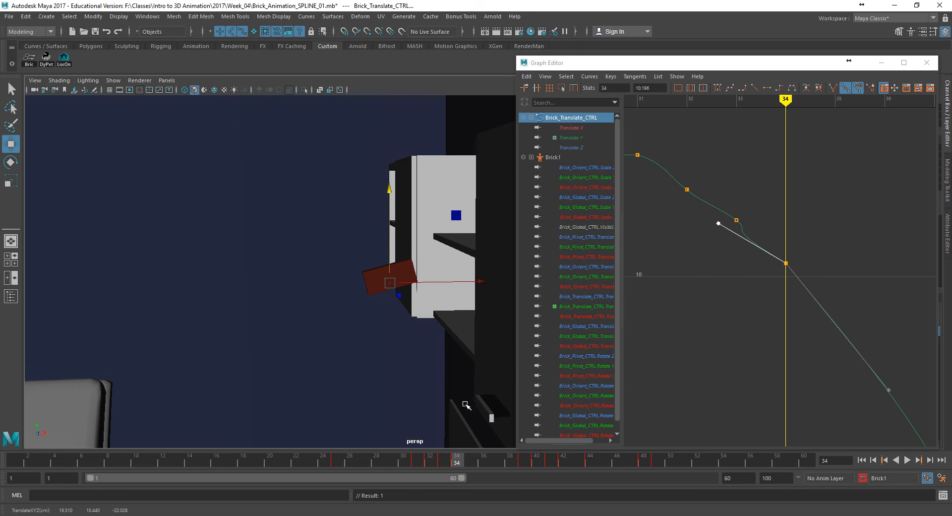
key(period)
key(comma)
key(alt+period)
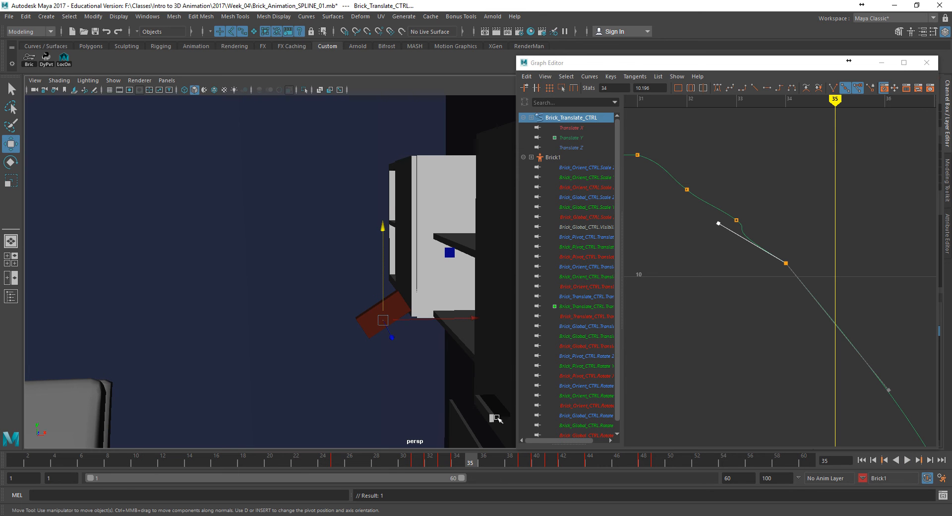
- In a wider view of the room, raise the brick at frame 34 to a Translate Y of about 10.35
alt+middle_drag(469, 381, 519, 321)
alt+right_drag(427, 322, 159, 302)
alt+middle_drag(350, 330, 303, 325)
mouse_move(444, 460)
mouse_down()
mouse_move(419, 462)
mouse_move(484, 470)
mouse_up()
mouse_move(446, 464)
mouse_down()
mouse_move(418, 461)
mouse_move(471, 472)
mouse_move(459, 465)
mouse_up()
drag(365, 203, 370, 200)
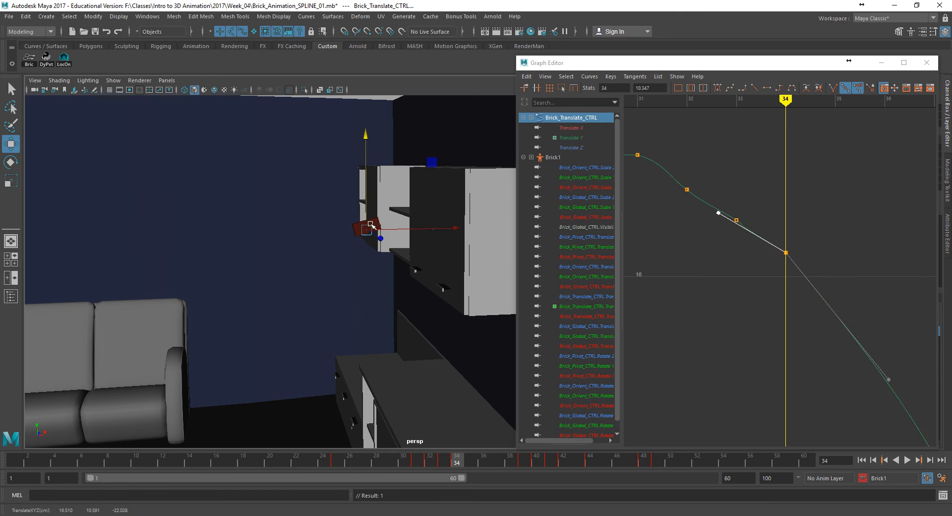
- Adjust and key the brick's height at frames 35, 36 and 37 to even out the fall
drag(419, 461, 470, 462)
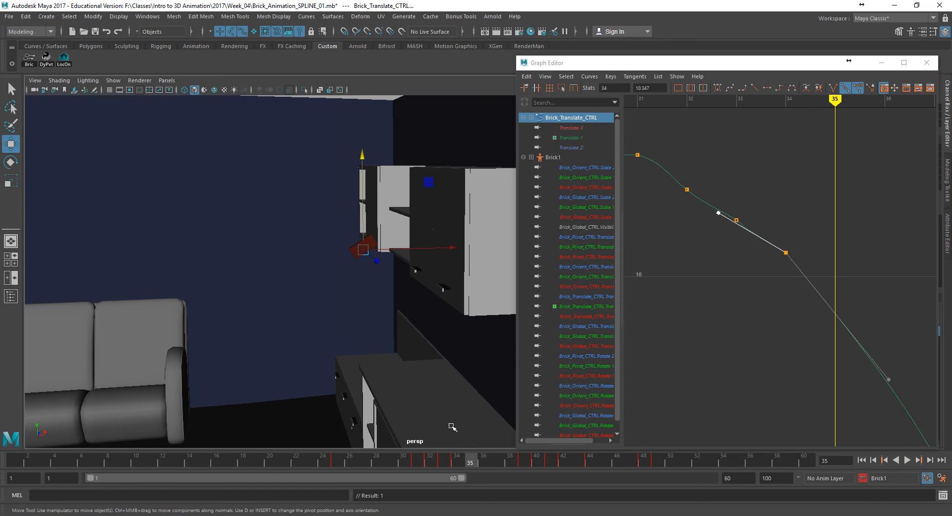
drag(364, 229, 366, 235)
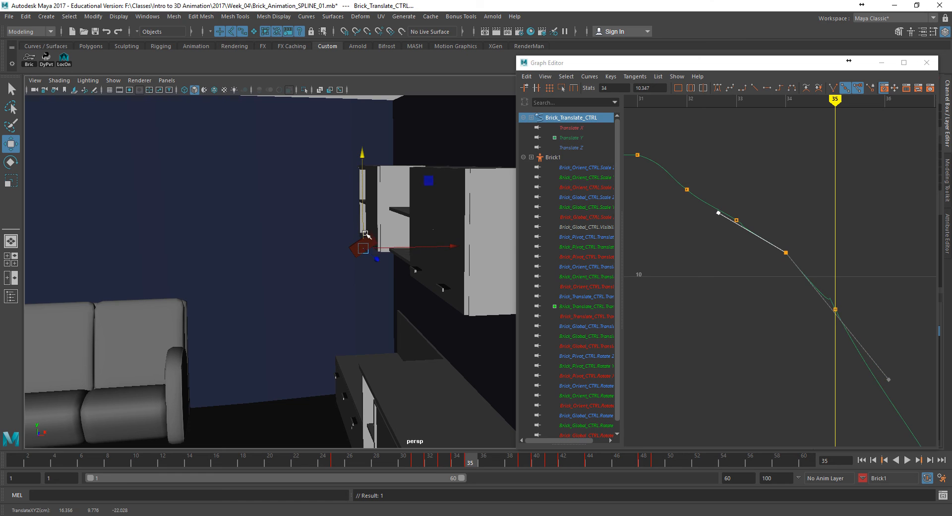
click(489, 461)
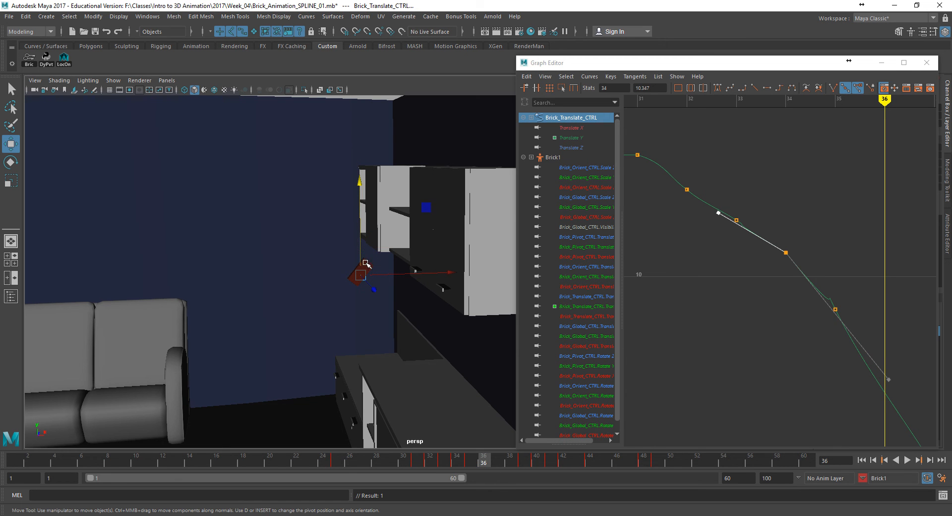
drag(361, 258, 360, 259)
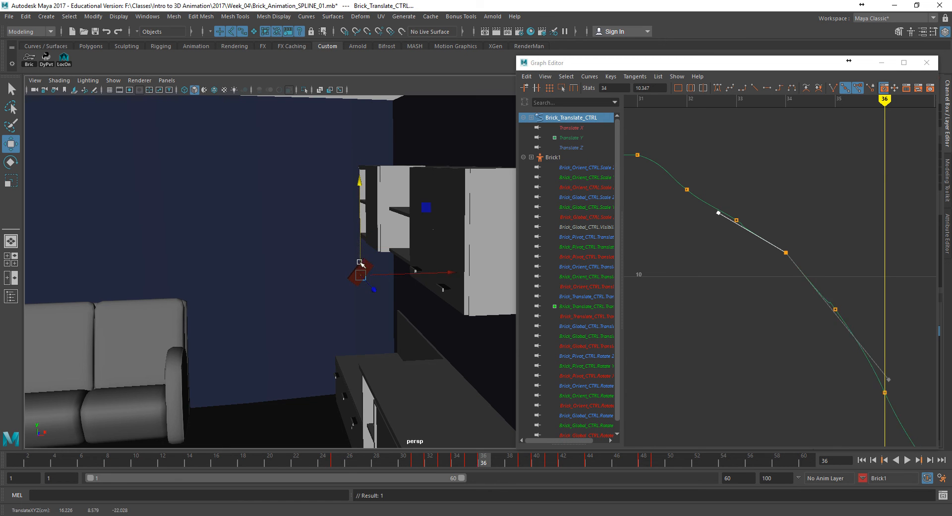
click(497, 462)
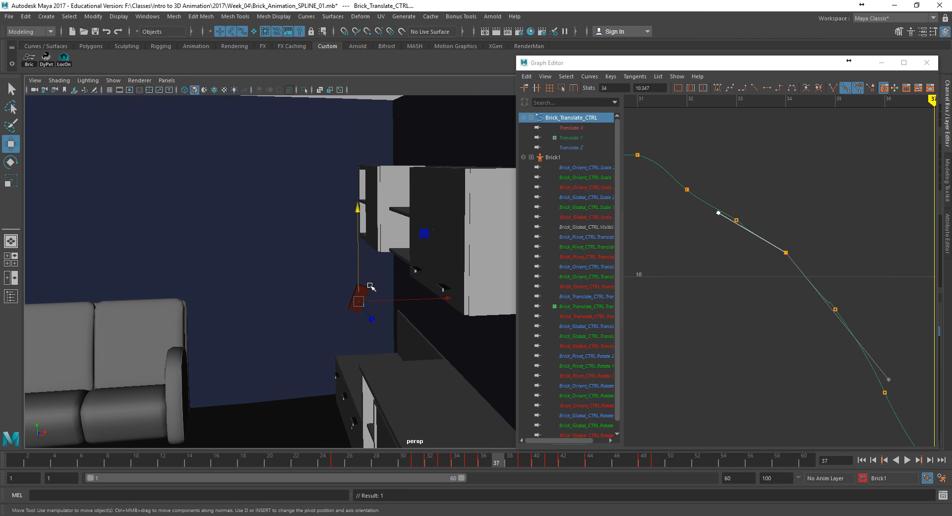
drag(360, 277, 327, 329)
- Undo the last change, show the NURBS curves again, and select the brick's control at frame 38
click(511, 457)
key(ctrl+z)
alt+drag(394, 335, 345, 306)
click(731, 314)
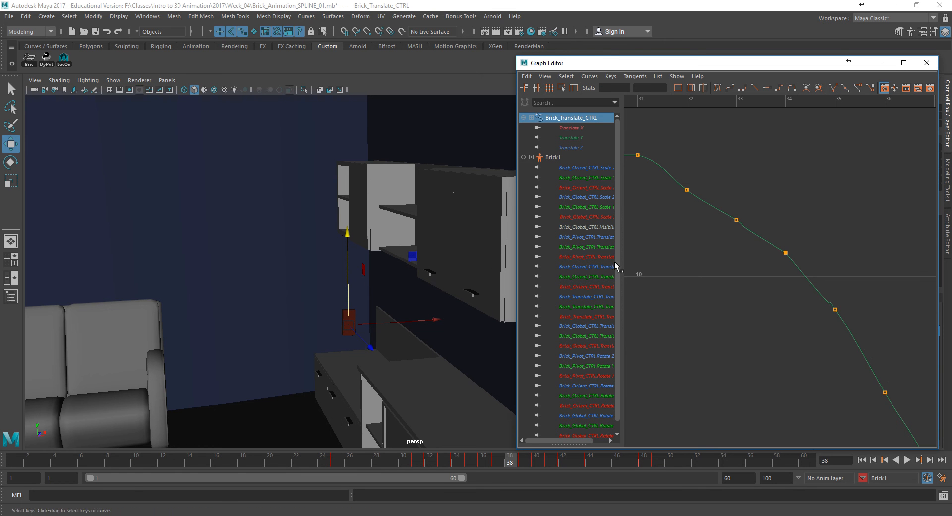
click(88, 80)
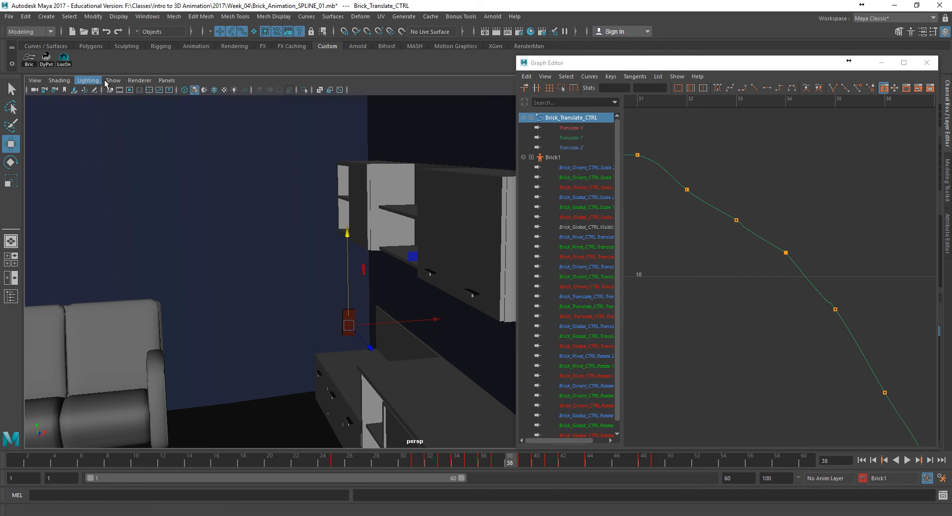
click(128, 137)
click(328, 329)
- Try a small vertical move of the brick's control at frame 38, undo it, and recheck frames 37 to 38
drag(347, 287, 346, 291)
key(ctrl+z)
mouse_move(498, 461)
mouse_down()
mouse_move(469, 462)
mouse_move(522, 464)
mouse_move(498, 461)
mouse_move(511, 463)
mouse_up()
- Try to add a Translate Y key at frame 38 with the Insert Key Tool, and return to the Move tool
alt+middle_drag(739, 321, 645, 317)
alt+middle_drag(775, 307, 680, 301)
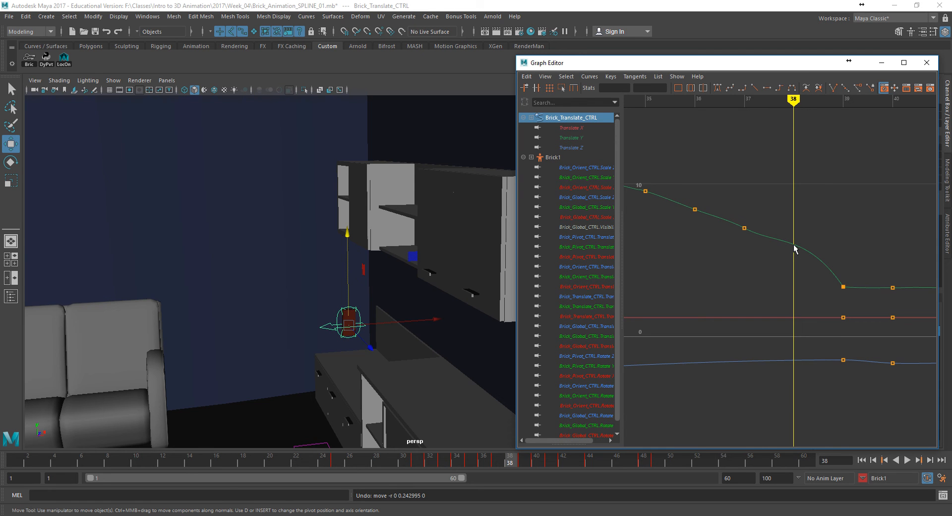
drag(772, 237, 773, 235)
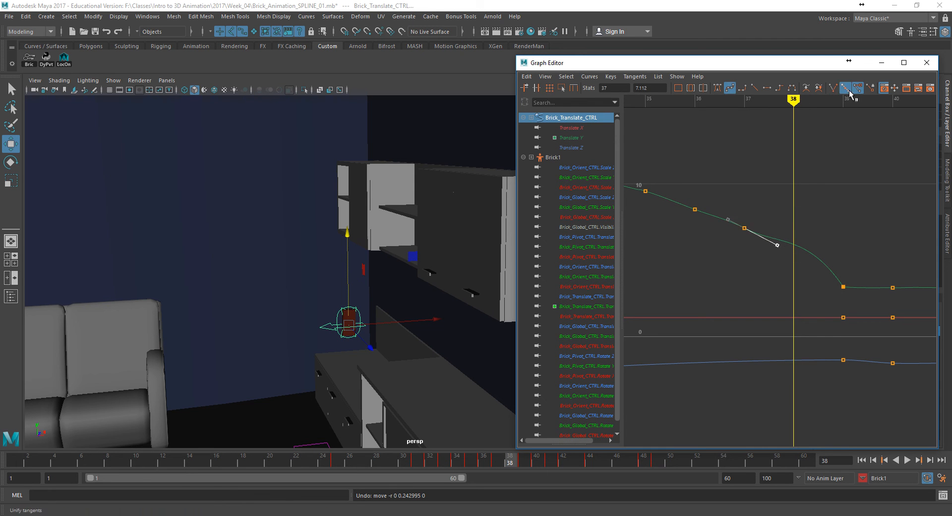
click(611, 77)
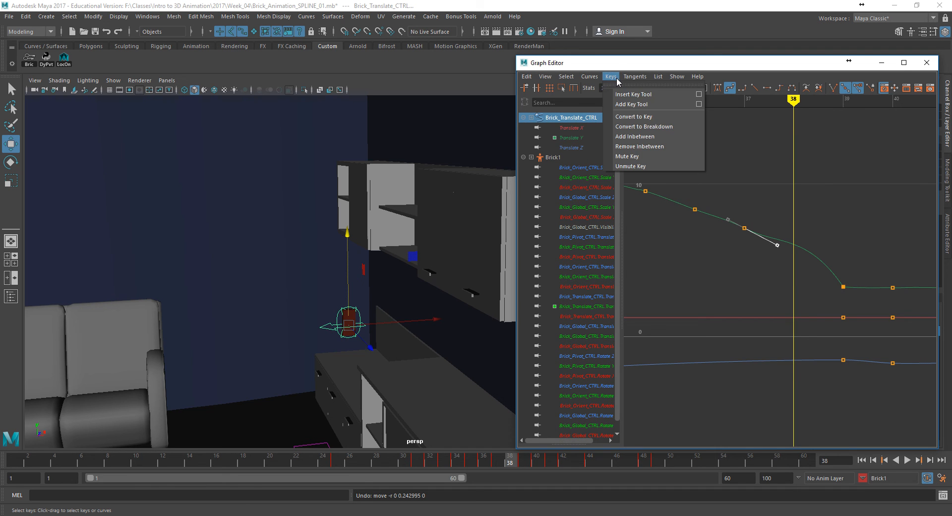
click(632, 95)
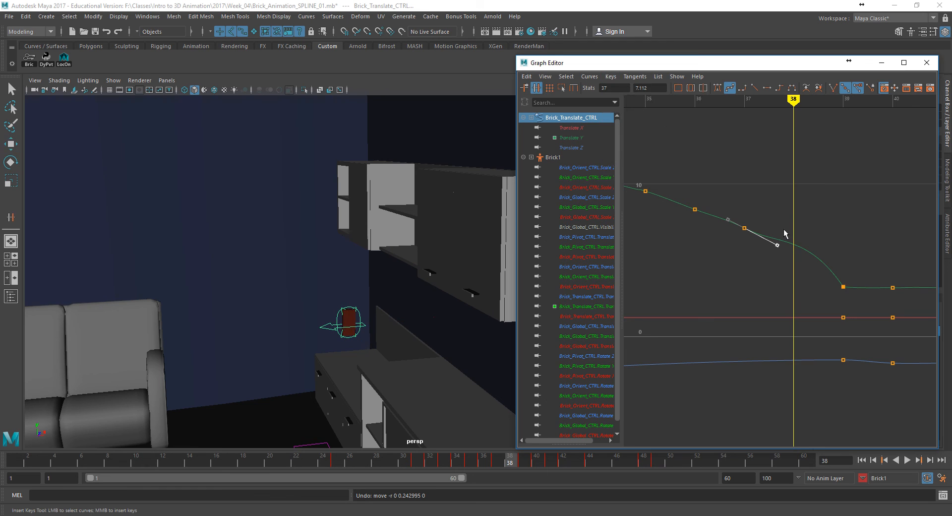
click(793, 245)
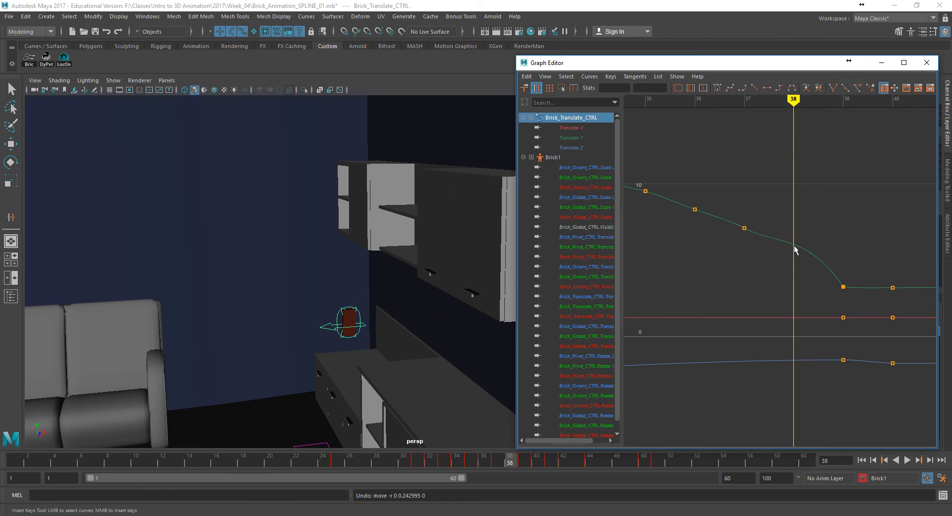
drag(789, 240, 798, 248)
right_click(793, 243)
click(803, 248)
key(w)
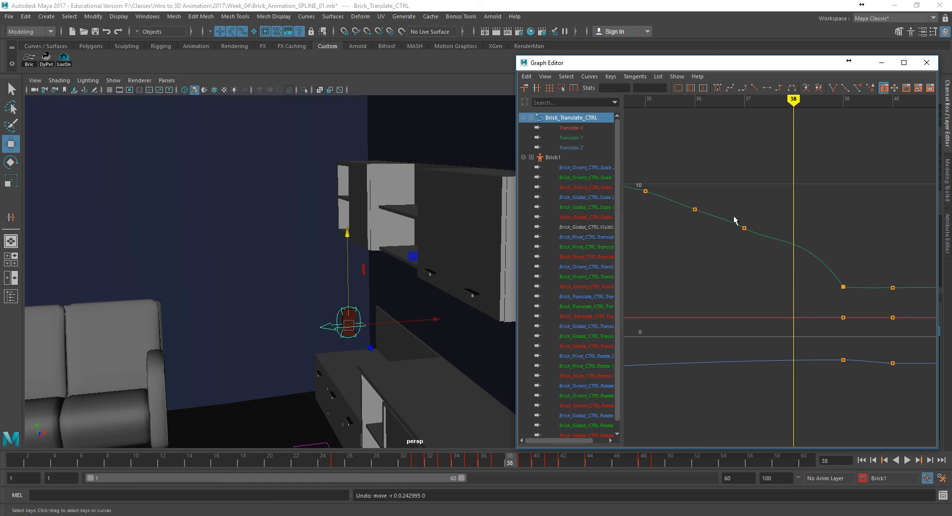
- Reshape the incoming tangent of the brick's Translate Y key at frame 39 to straighten the drop onto the counter
drag(736, 220, 782, 230)
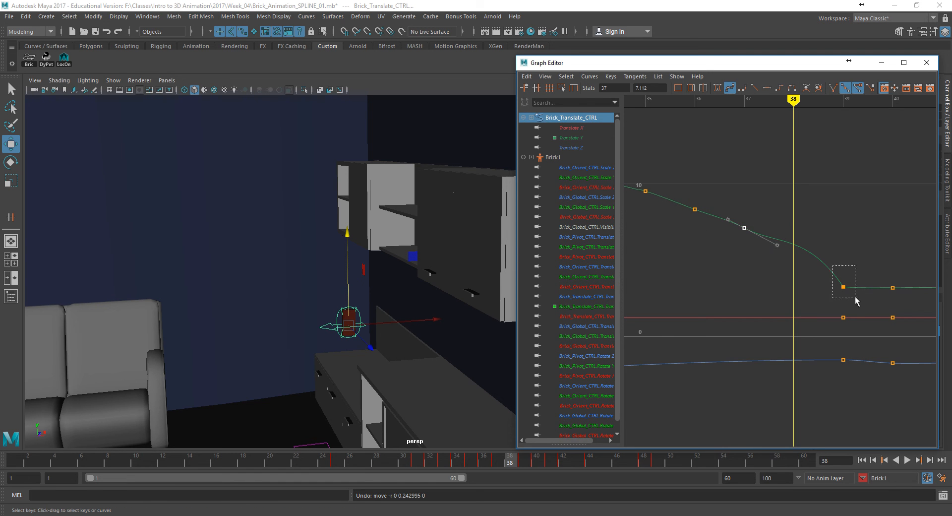
drag(853, 295, 854, 296)
drag(807, 236, 794, 244)
- Hide the NURBS curves, reframe the shelf and counter, and play the animation from frame 1 to review the fall
mouse_move(426, 457)
mouse_down()
mouse_move(418, 459)
mouse_move(526, 475)
mouse_move(405, 459)
mouse_move(522, 478)
mouse_move(417, 460)
mouse_move(484, 461)
mouse_move(377, 460)
mouse_up()
click(111, 84)
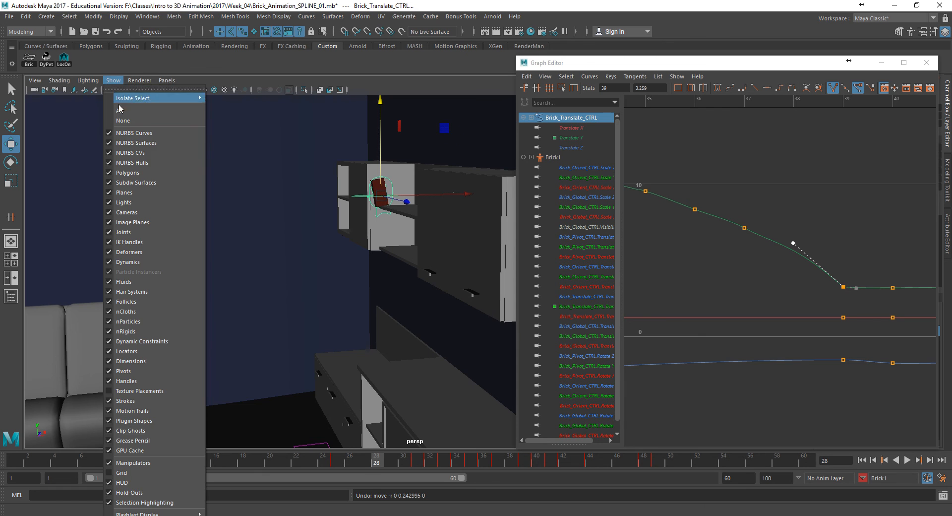
click(123, 132)
scroll(231, 228, down, 4)
alt+drag(257, 238, 333, 273)
click(333, 273)
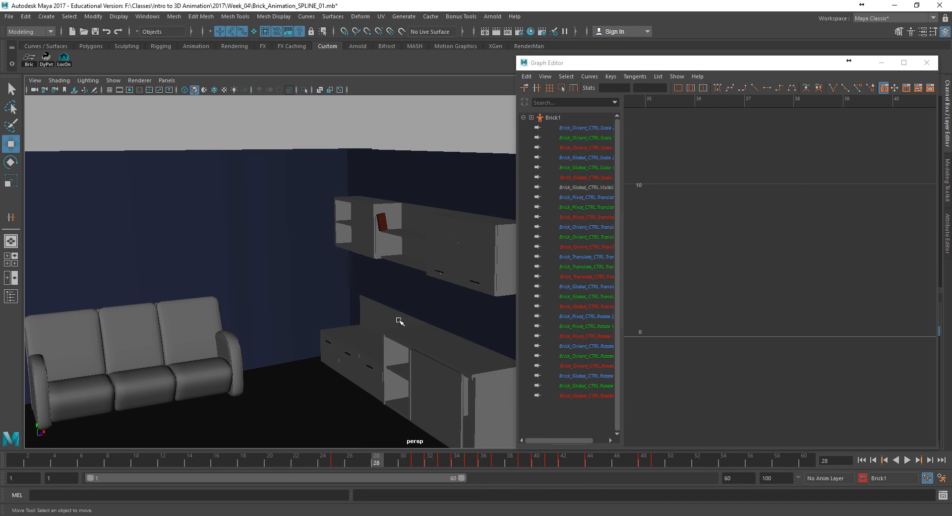
alt+drag(437, 339, 418, 329)
alt+right_drag(419, 330, 449, 321)
mouse_move(449, 321)
alt+mouse_down()
mouse_move(425, 321)
mouse_move(432, 323)
alt+mouse_up()
click(862, 460)
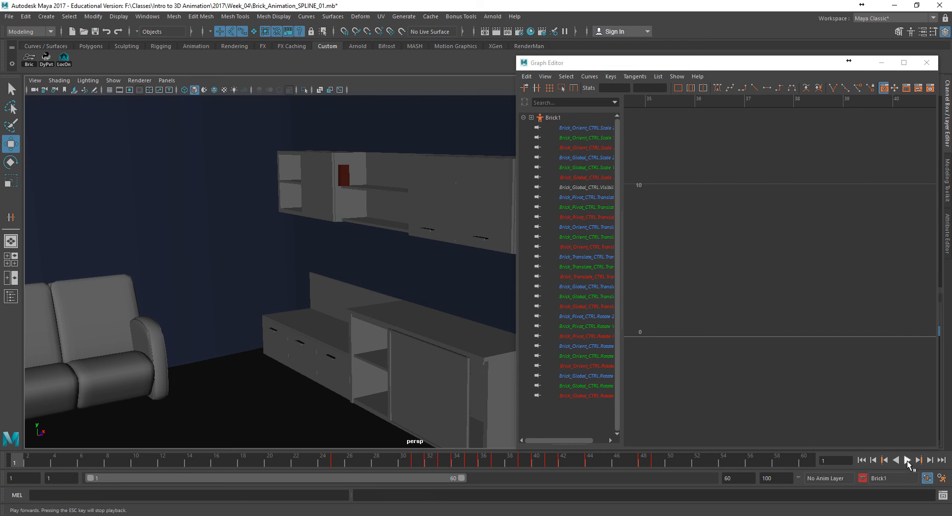
click(907, 460)
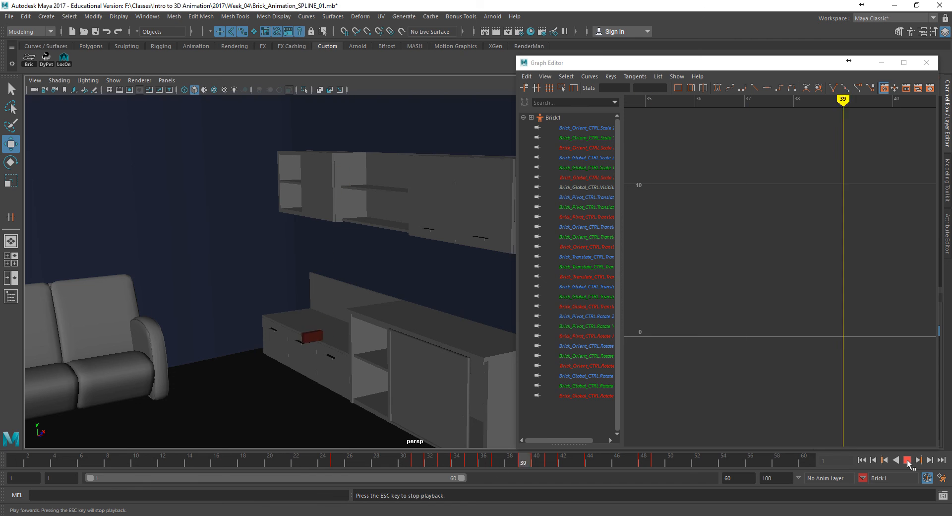
click(908, 462)
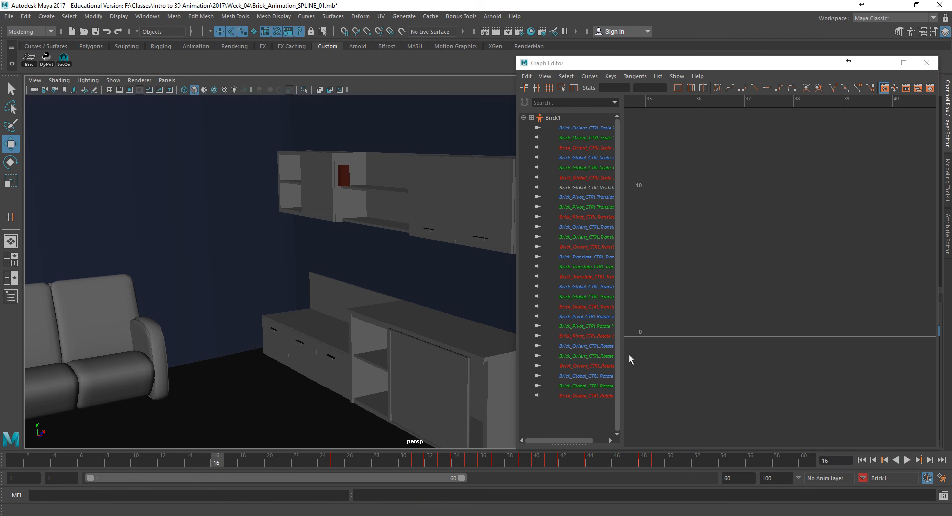
- Enable Smooth Wireframe and Multisampling Anti-aliasing in the Viewport 2.0 settings and switch the viewport renderer to Viewport 2.0
click(118, 81)
mouse_move(139, 81)
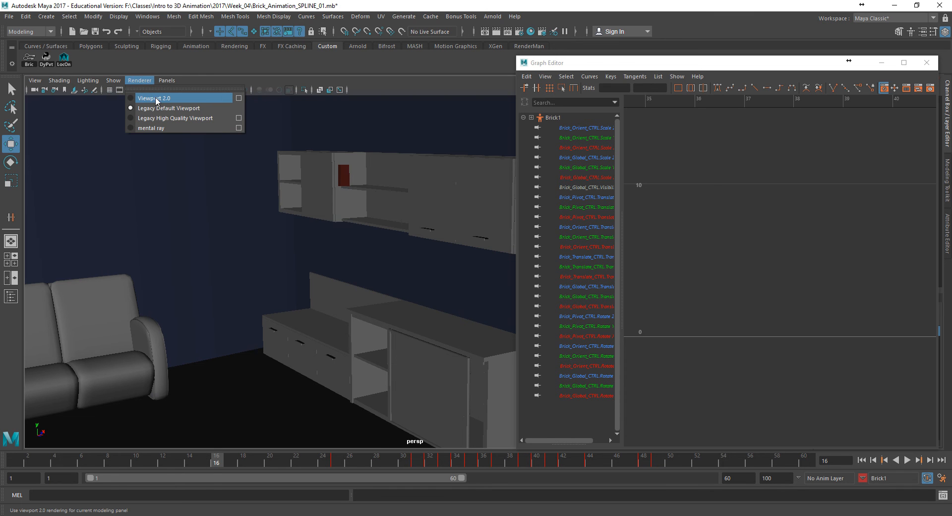
click(238, 99)
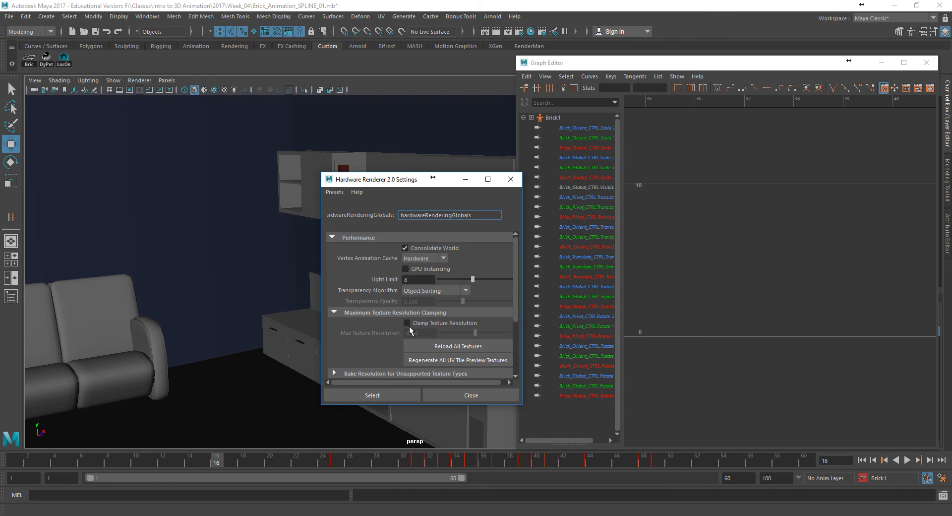
scroll(409, 324, down, 3)
click(379, 329)
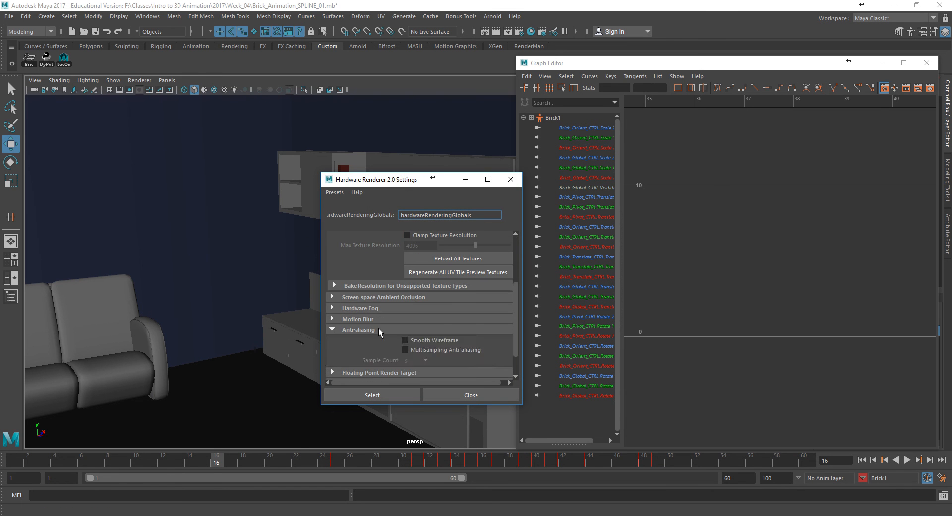
click(423, 350)
click(405, 396)
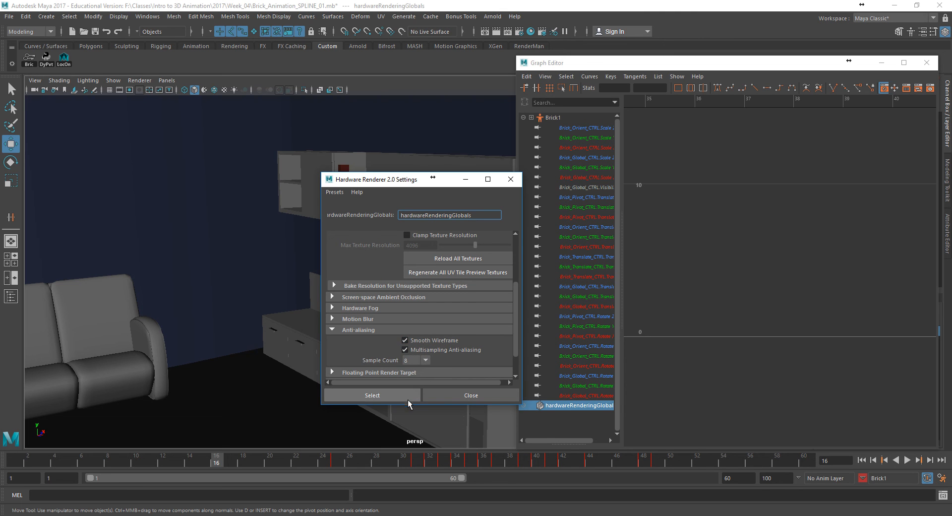
click(485, 397)
click(139, 80)
click(149, 95)
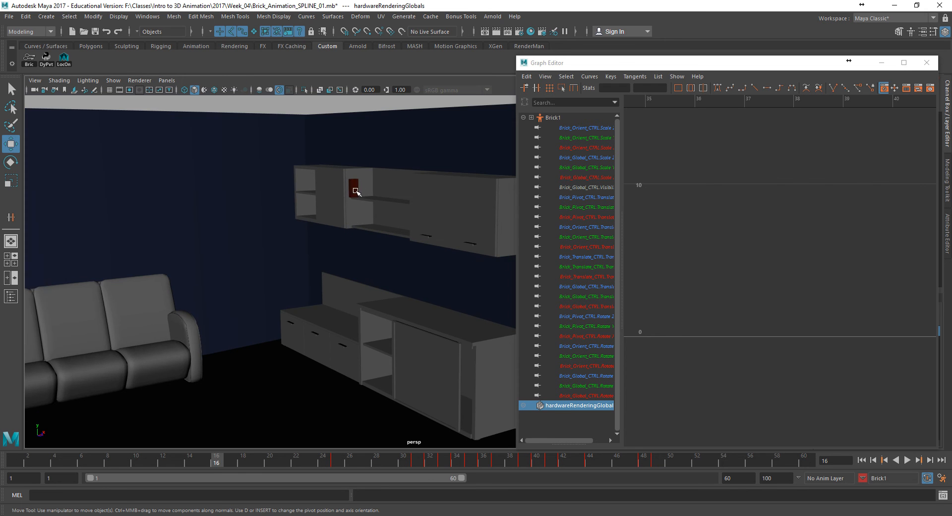
- Frame the shelf and counter closer and review the brick's fall by playing the animation in Viewport 2.0
alt+right_drag(312, 199, 379, 210)
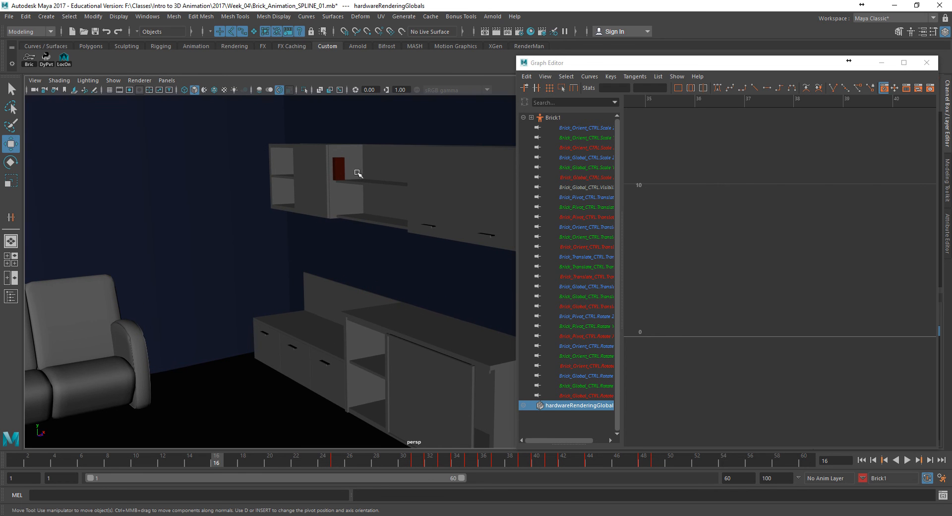
click(907, 460)
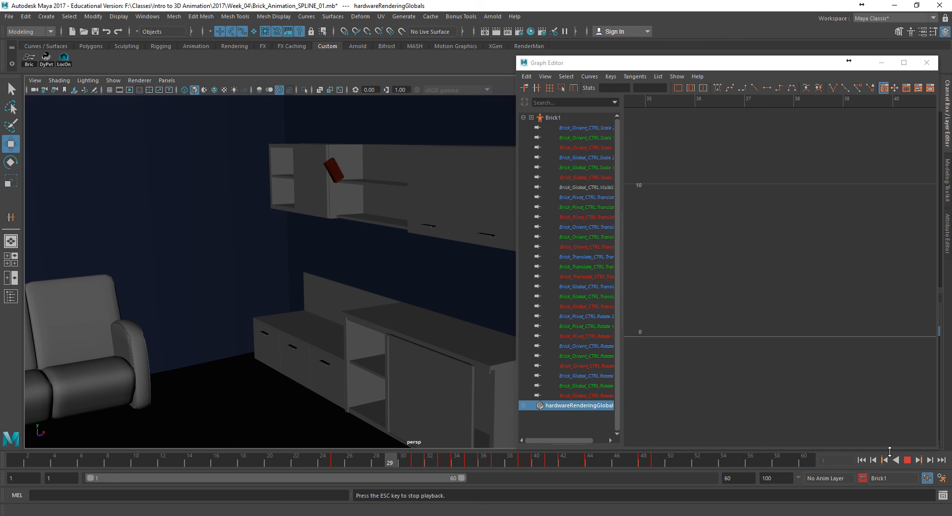
key(Escape)
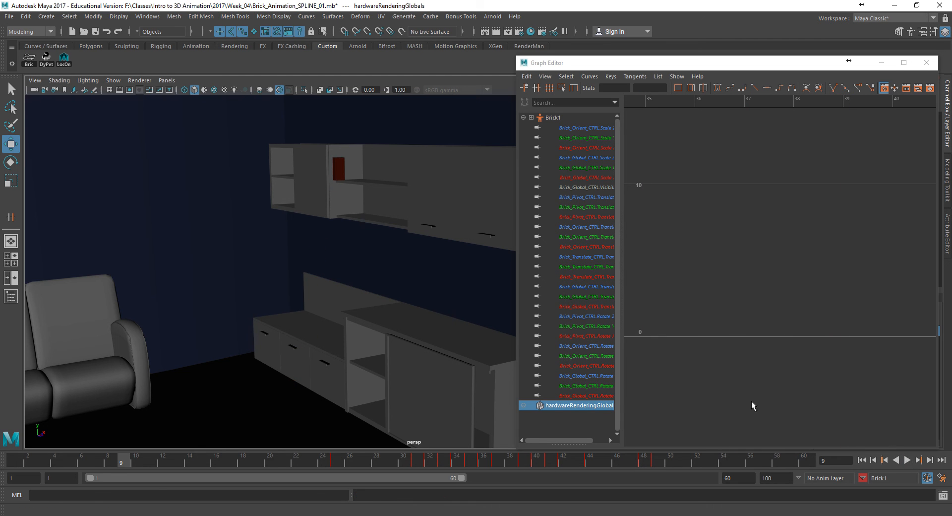
- Save the scene as a new version named Brick_Animation_SPLINE_02.mb
click(9, 16)
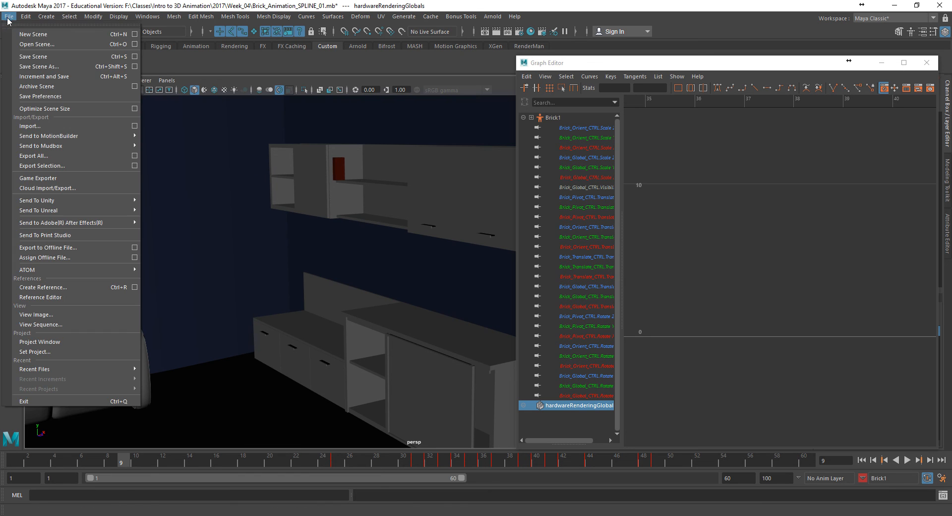
click(31, 66)
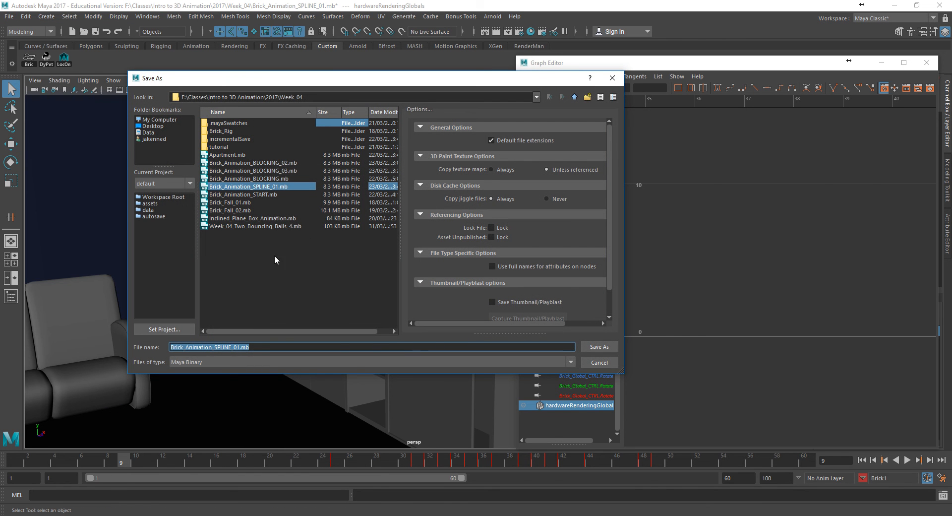
click(241, 347)
text(2)
key(Return)
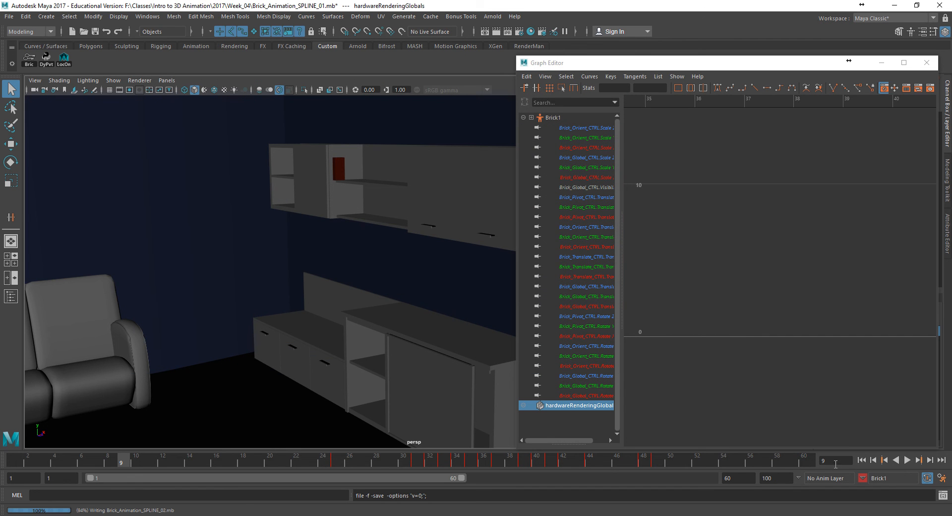
- Play the animation again and stop at frame 45, during the brick's drop off the counter
key(w)
drag(253, 452, 14, 459)
click(907, 460)
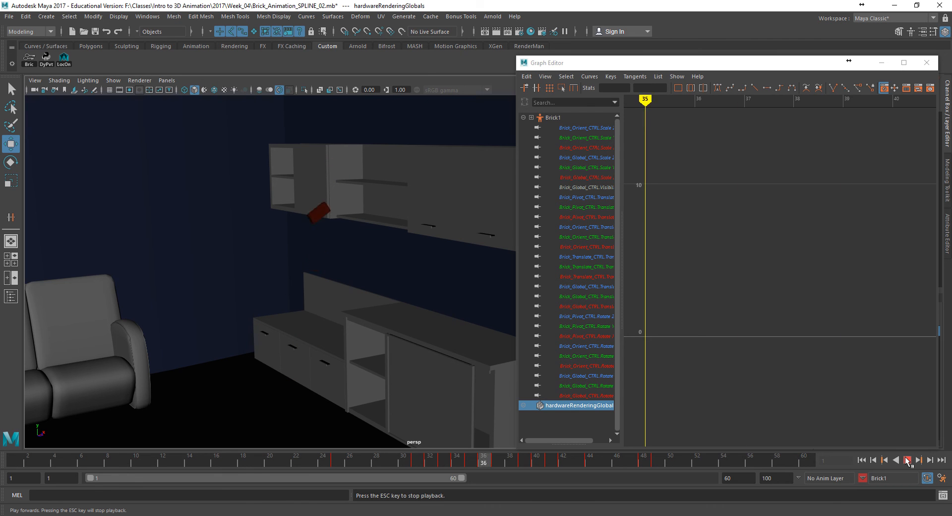
click(908, 459)
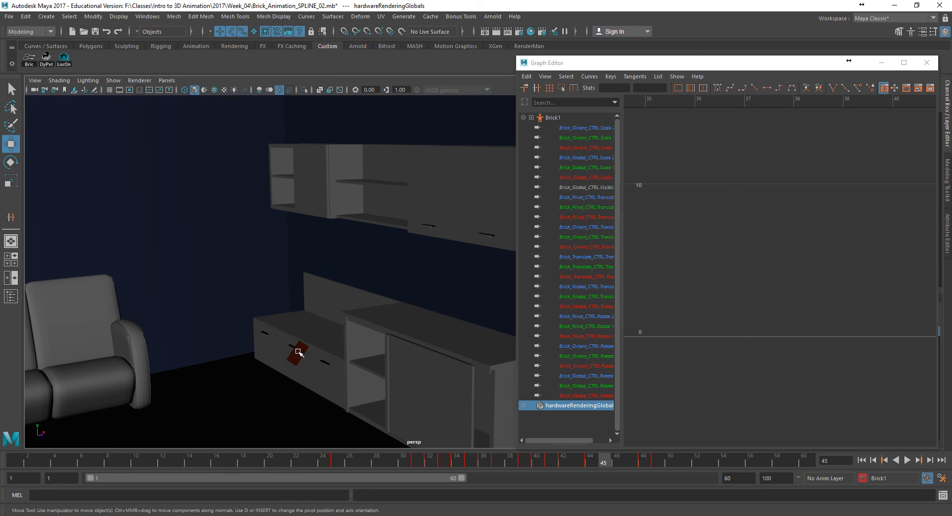
- Show the NURBS curves and isolate the translate control's Translate Y curve to examine the shape of the fall
click(113, 80)
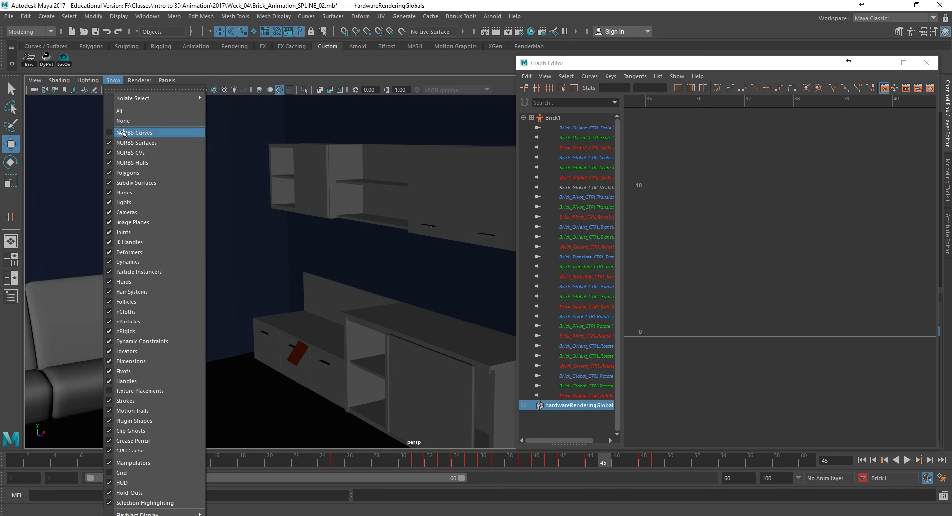
click(129, 133)
click(284, 360)
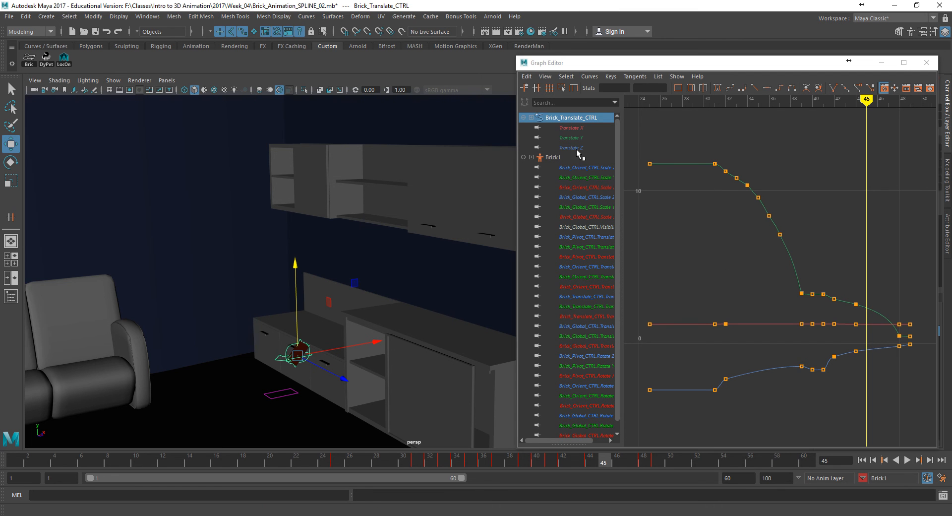
click(583, 138)
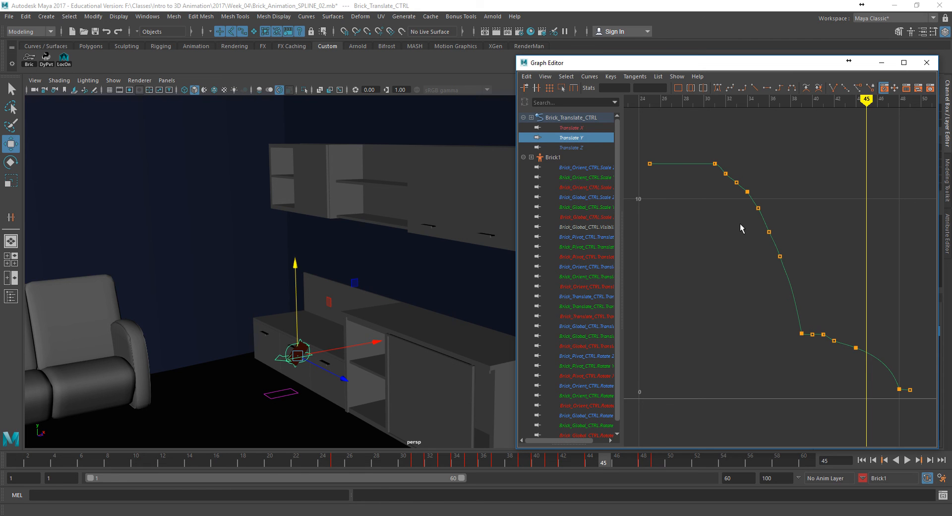
drag(342, 460, 136, 471)
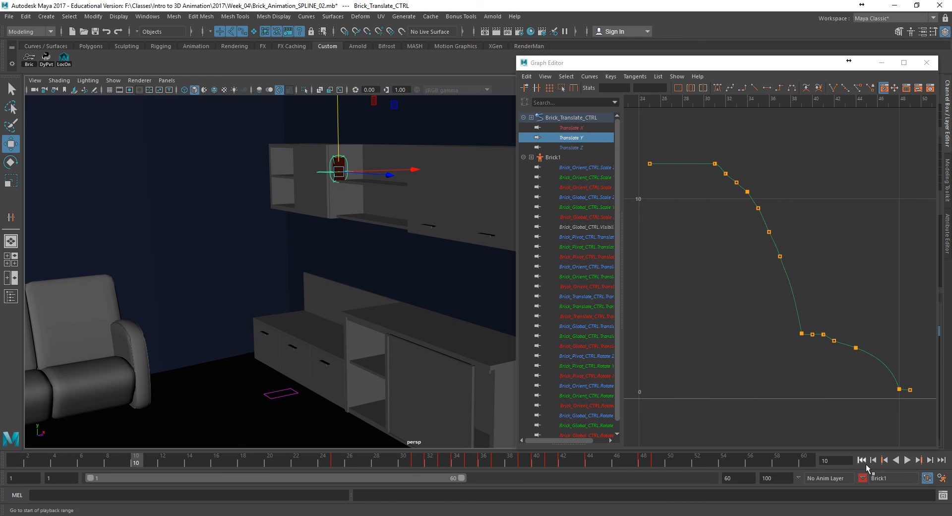
- Clear the selection and play the animation twice to check the brick's timing with its controls shown
click(454, 310)
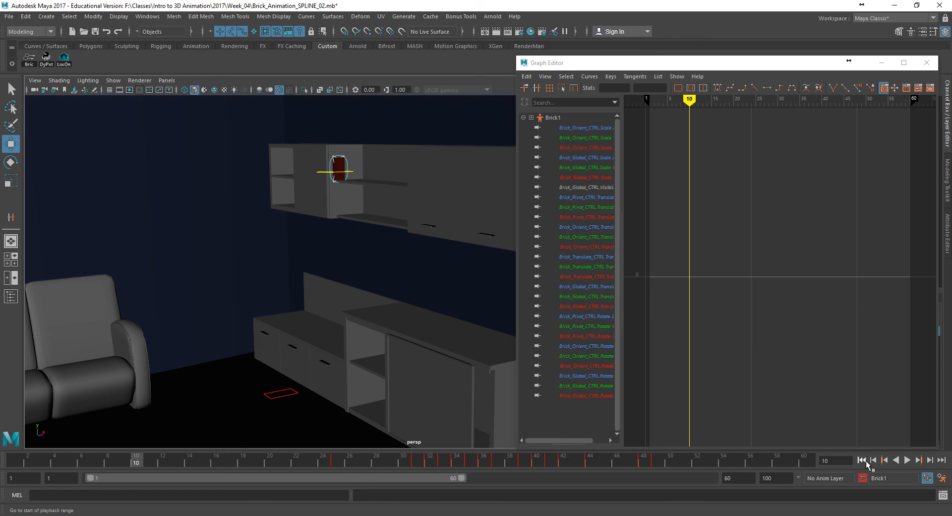
click(868, 460)
click(908, 459)
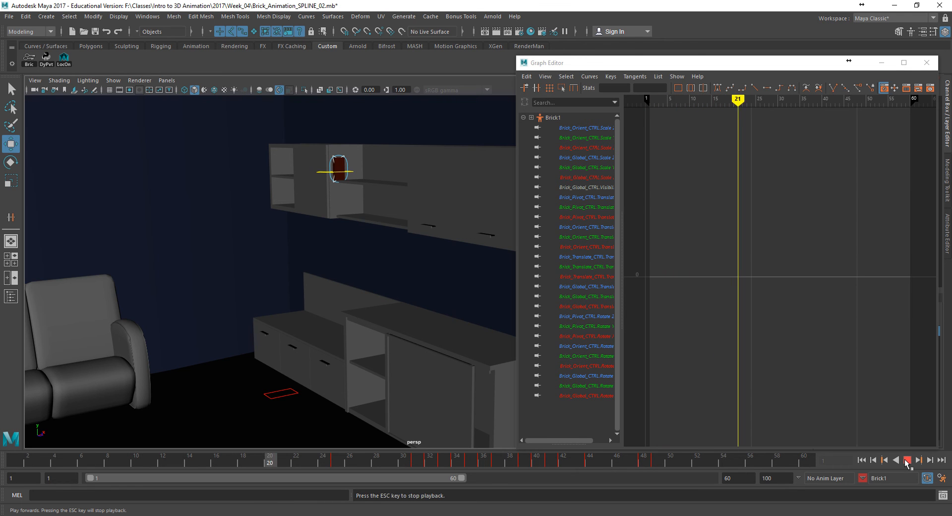
click(908, 460)
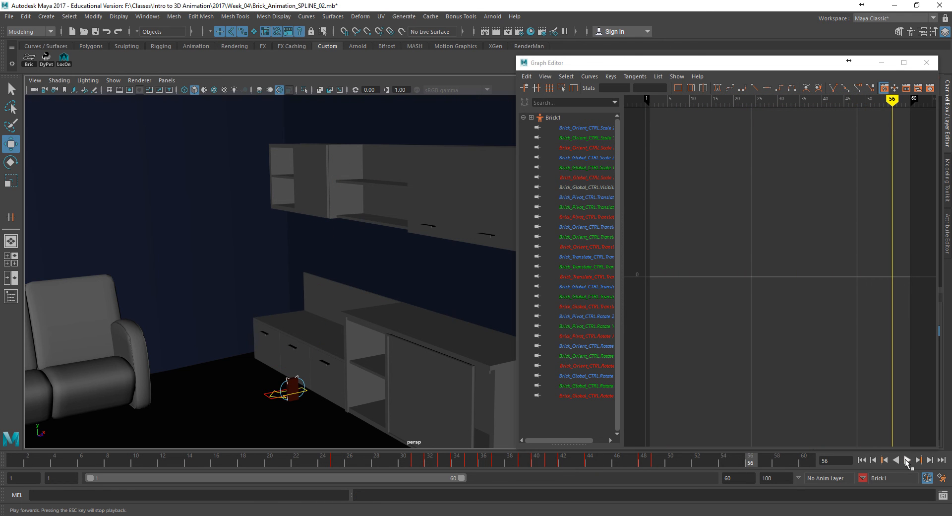
click(907, 460)
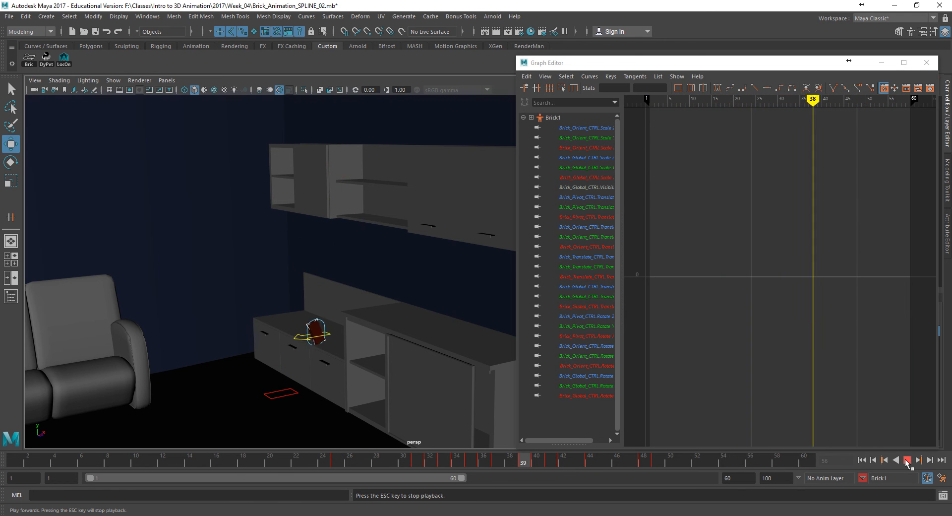
click(907, 460)
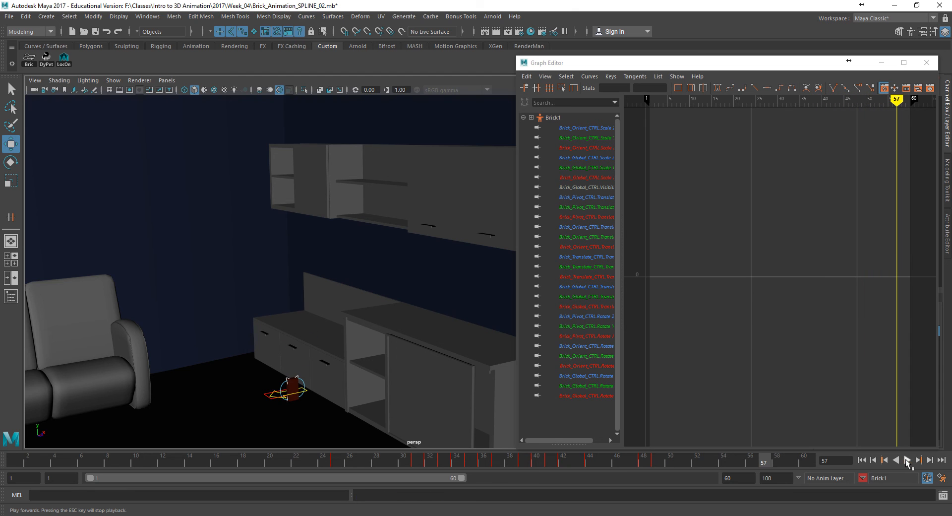
- Hide the NURBS curves and replay the animation from the first frame to judge the brick's motion alone
click(113, 80)
click(130, 133)
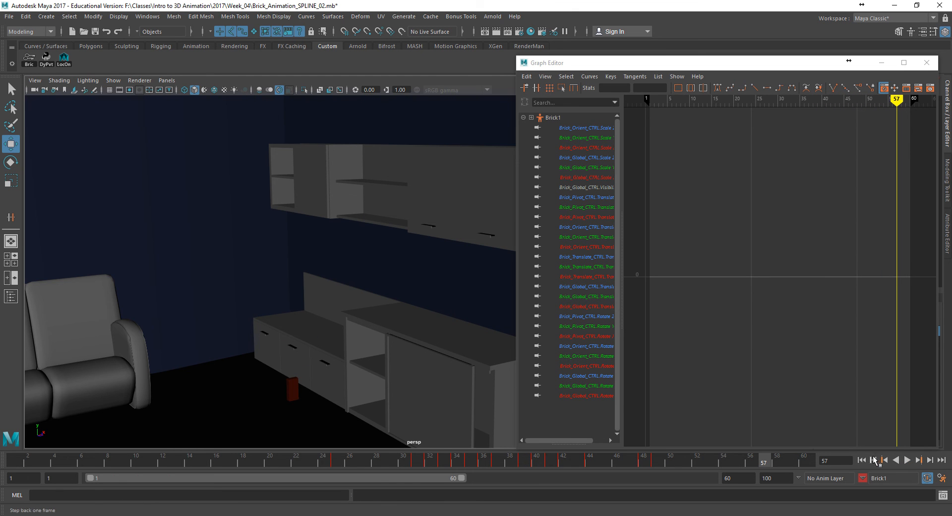
click(861, 460)
click(908, 460)
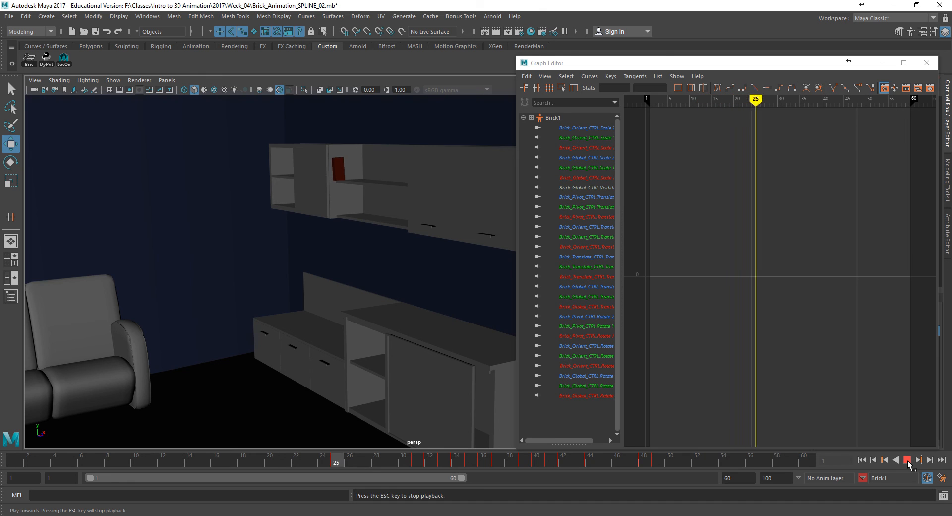
click(908, 459)
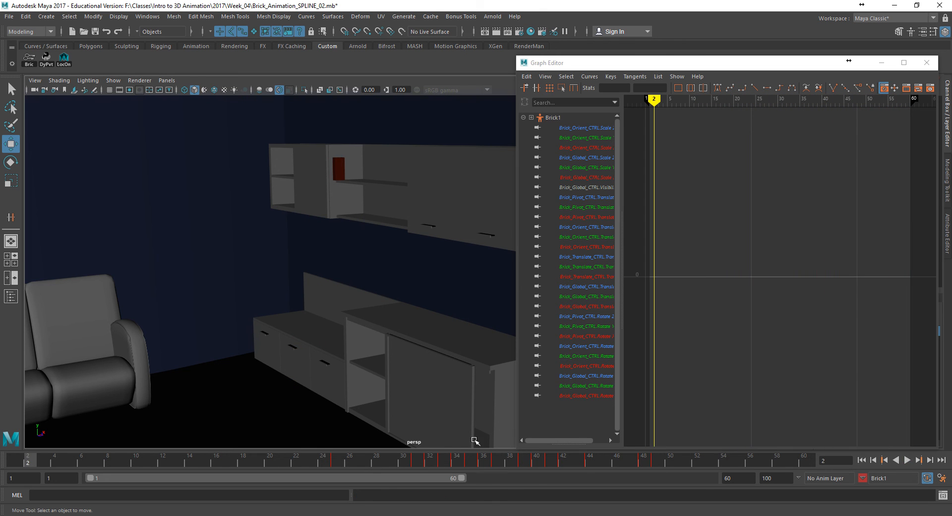
- At frame 40, show the NURBS curves again and rotate the brick's pivot control to about 45 degrees in Y
drag(417, 461, 534, 466)
click(113, 80)
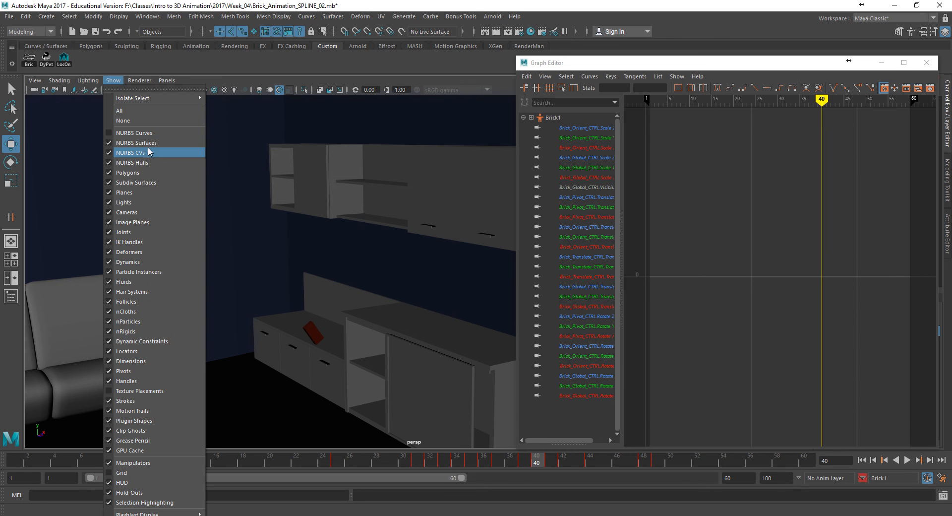
click(144, 131)
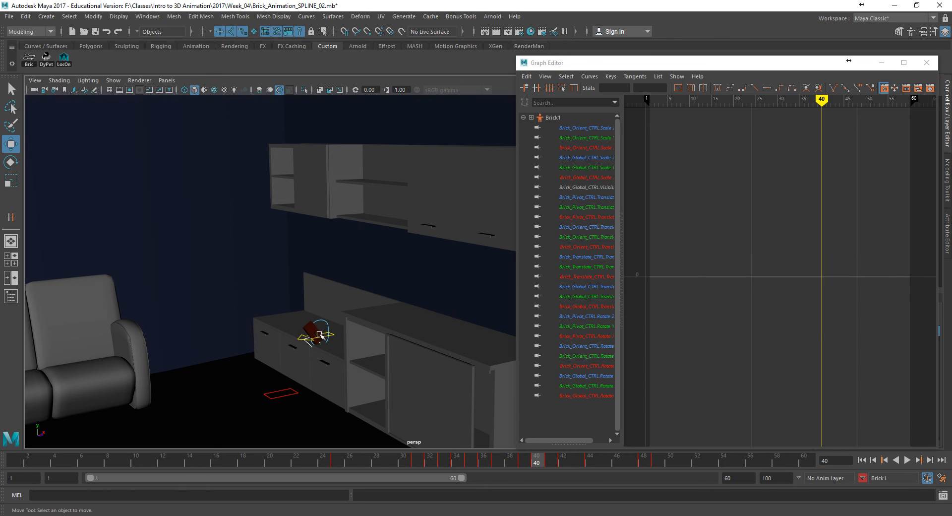
click(311, 346)
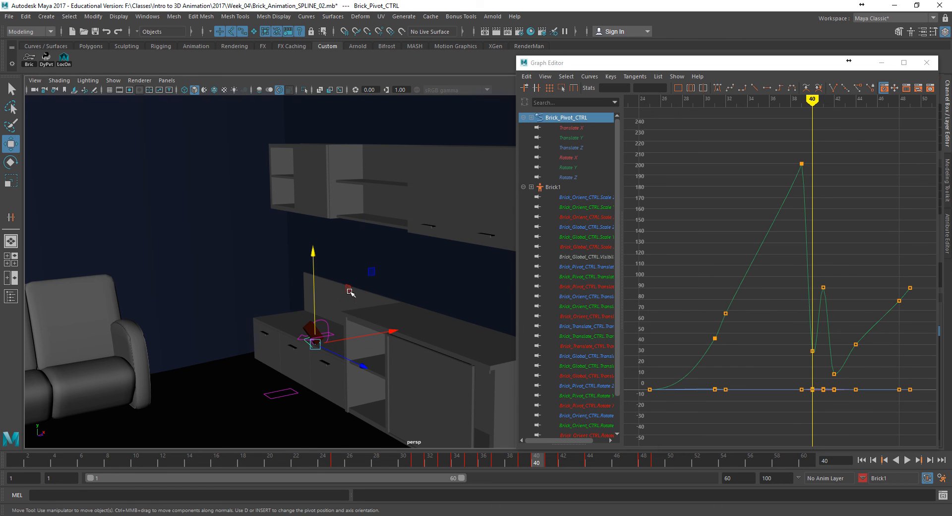
key(e)
drag(317, 256, 312, 260)
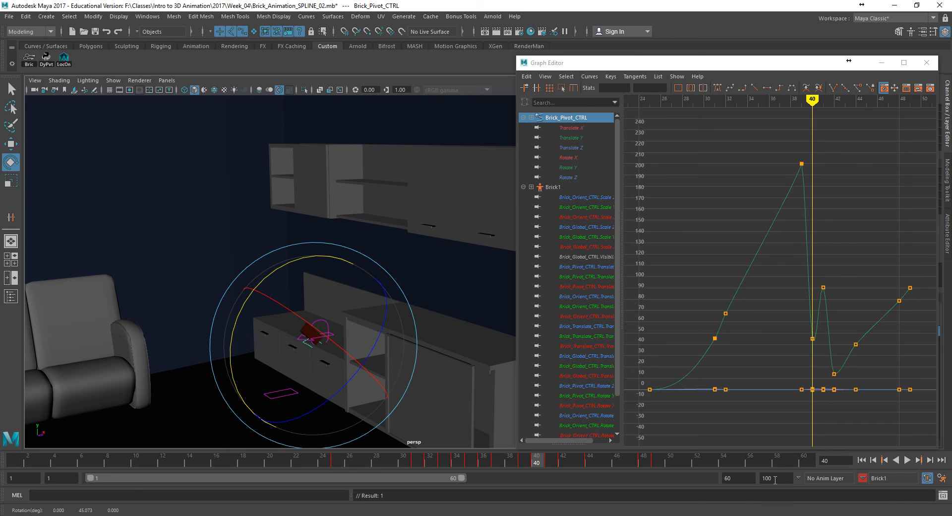
- Shift the final two sets of keys on all the brick's controls two frames earlier and play the animation
drag(457, 460, 594, 469)
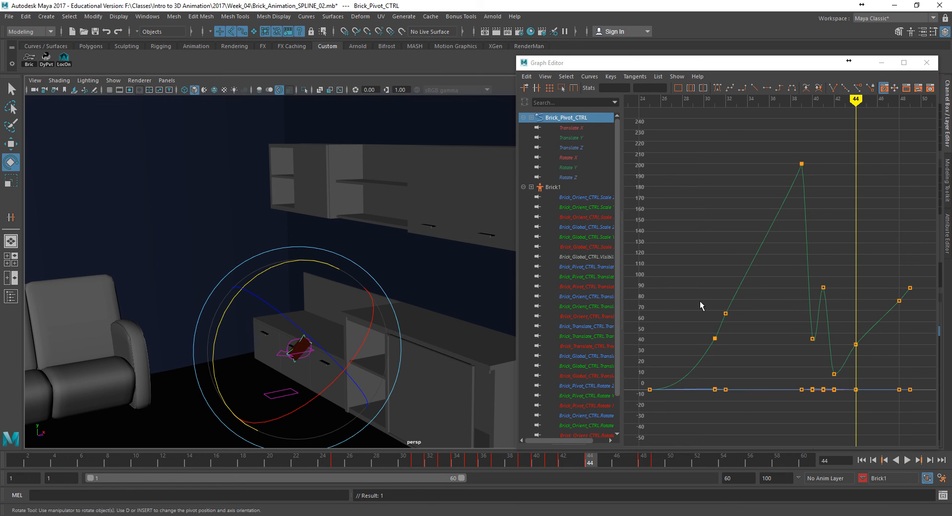
click(30, 59)
drag(880, 150, 916, 394)
key(w)
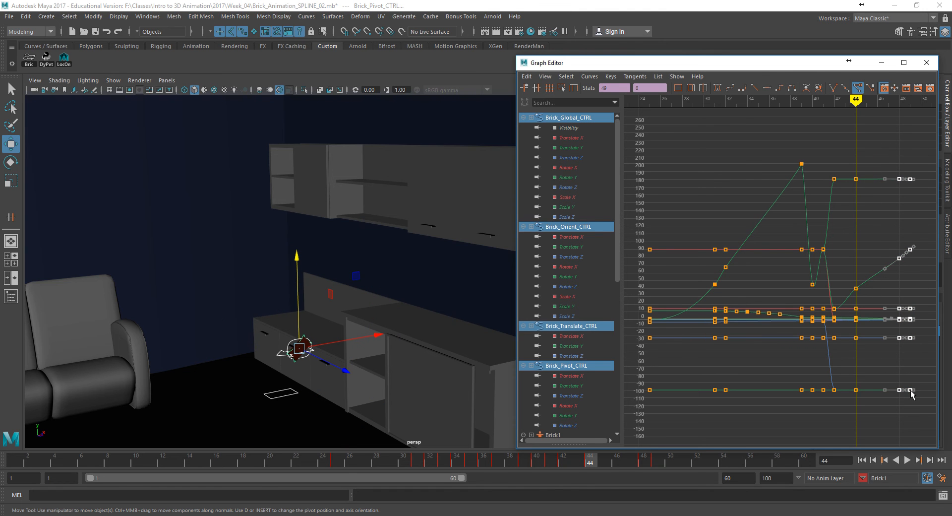
shift+middle_drag(910, 392, 892, 391)
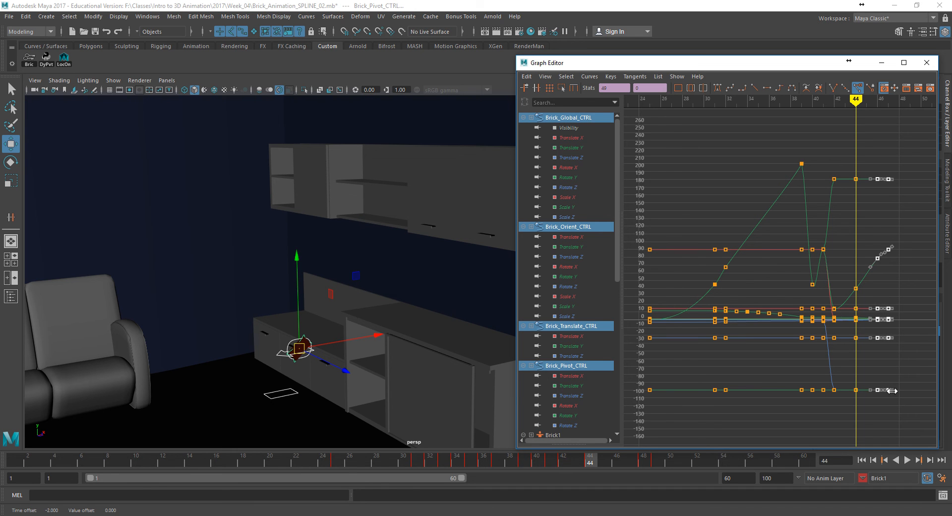
click(452, 327)
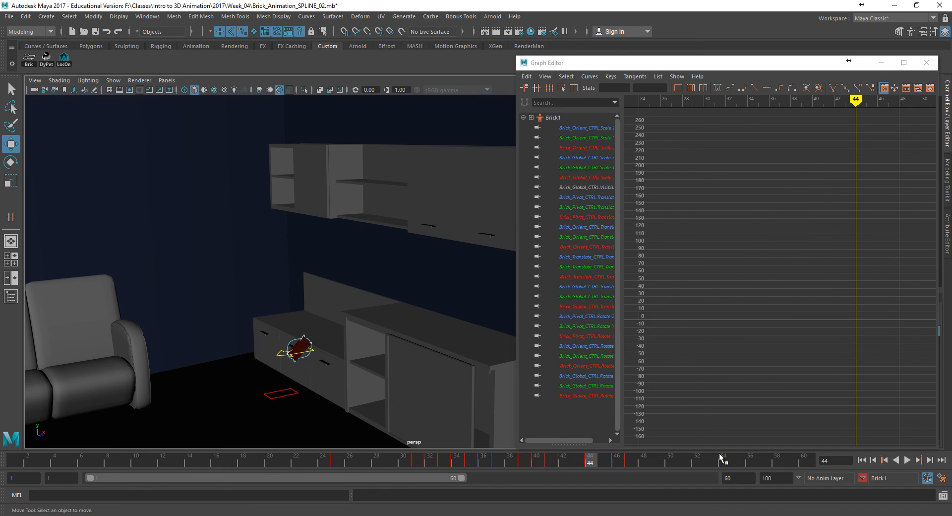
click(908, 459)
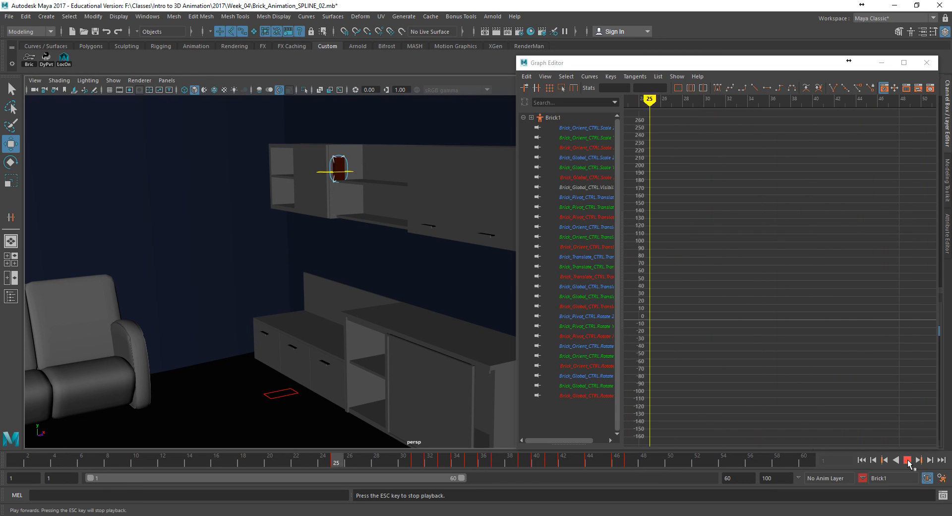
click(908, 461)
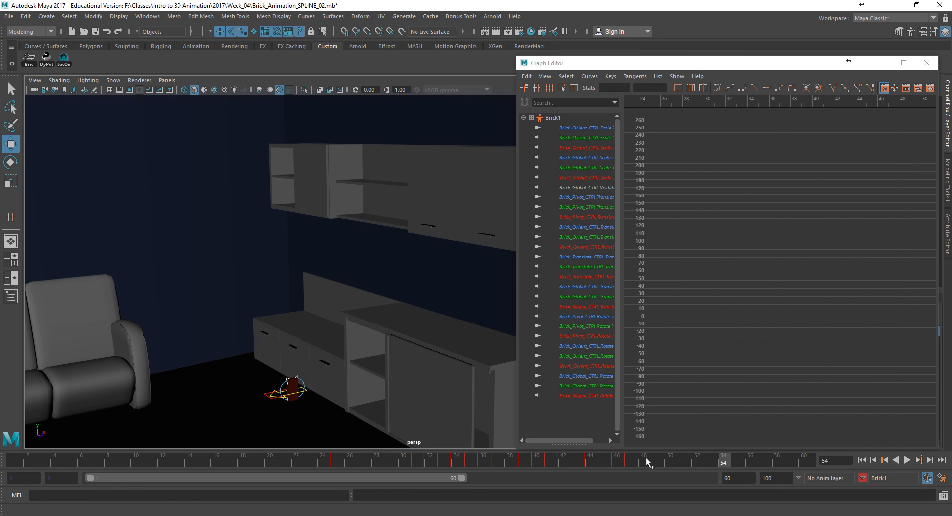
- Move the last two sets of brick keys one frame later, to frames 47 and 48, and replay from the start
shift+drag(619, 462, 644, 469)
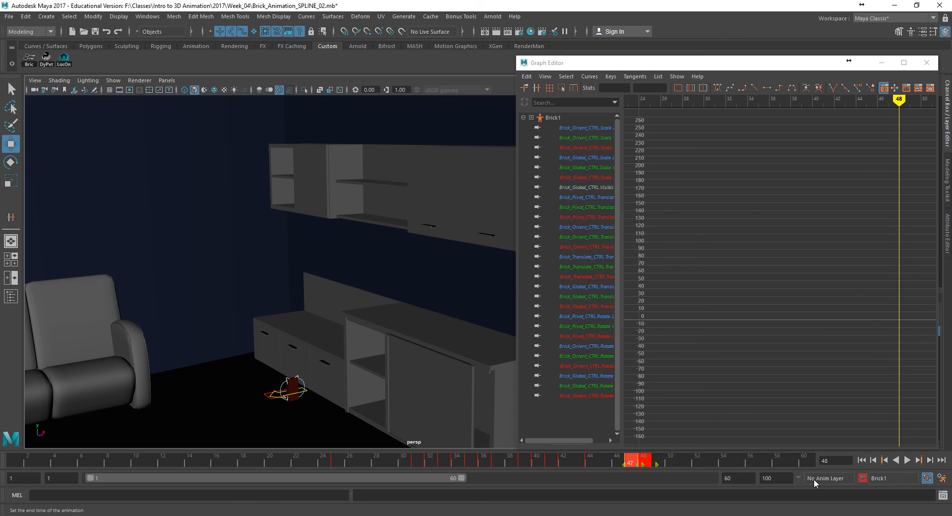
click(863, 462)
click(907, 460)
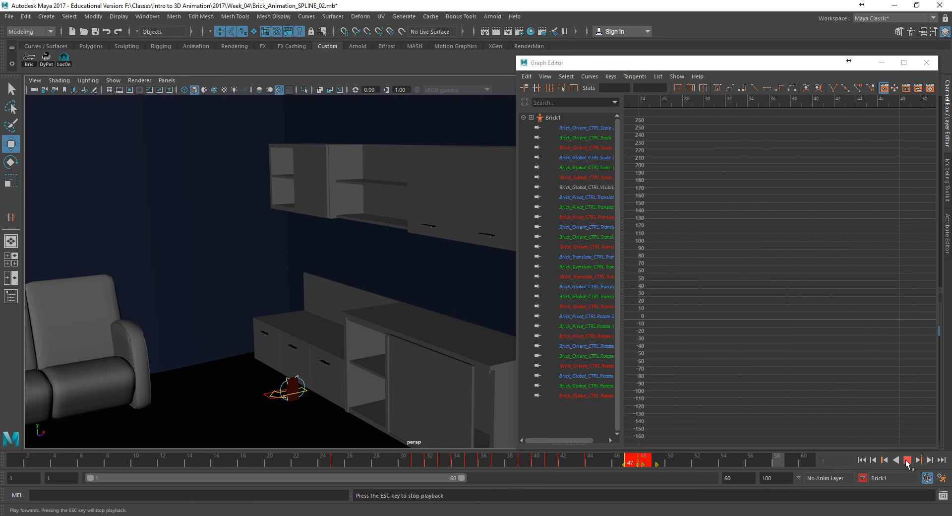
click(908, 461)
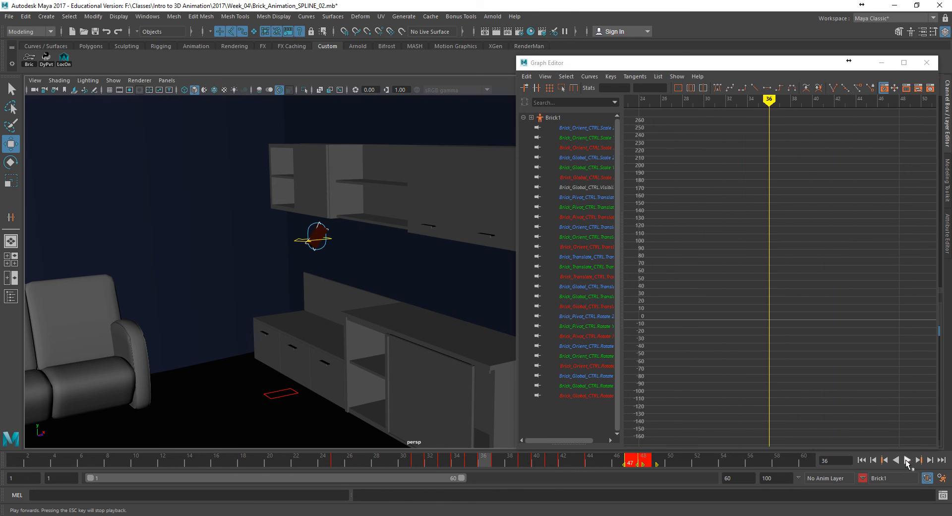
- At frame 40, adjust the rotation of the brick's pivot control for the counter impact and clear the selection
drag(459, 464, 536, 468)
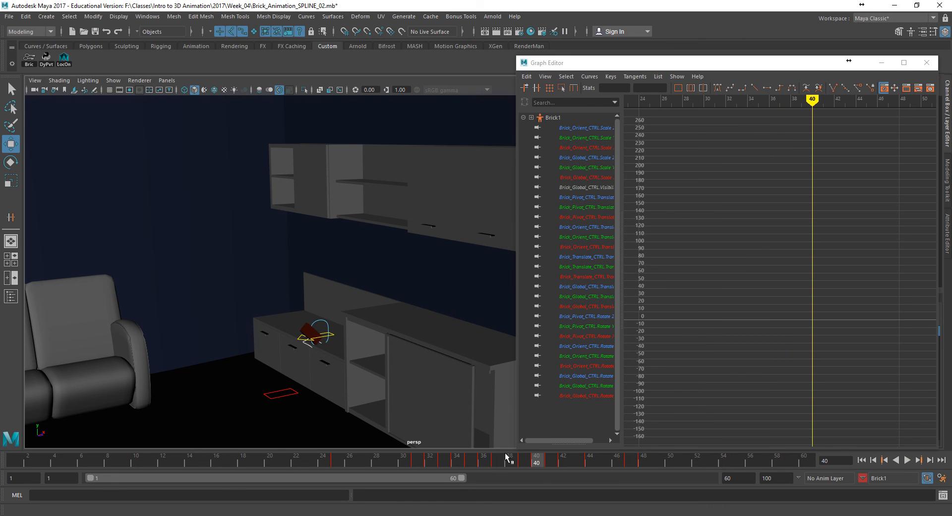
click(311, 346)
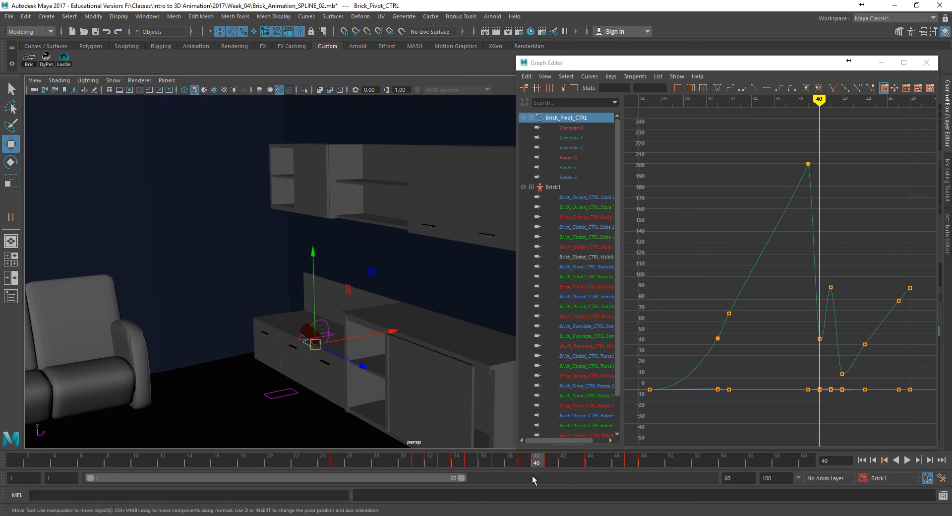
drag(547, 464, 536, 464)
key(e)
mouse_move(296, 265)
mouse_down()
mouse_move(320, 264)
mouse_move(309, 257)
mouse_up()
click(397, 275)
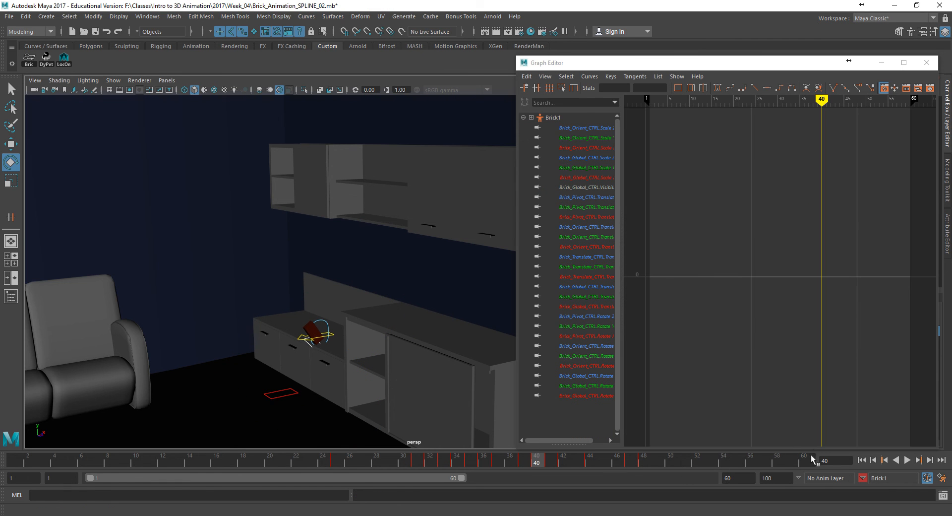
- Hide the NURBS curves in the viewport and play the animation from the first frame to check the revised impact
click(113, 80)
click(134, 133)
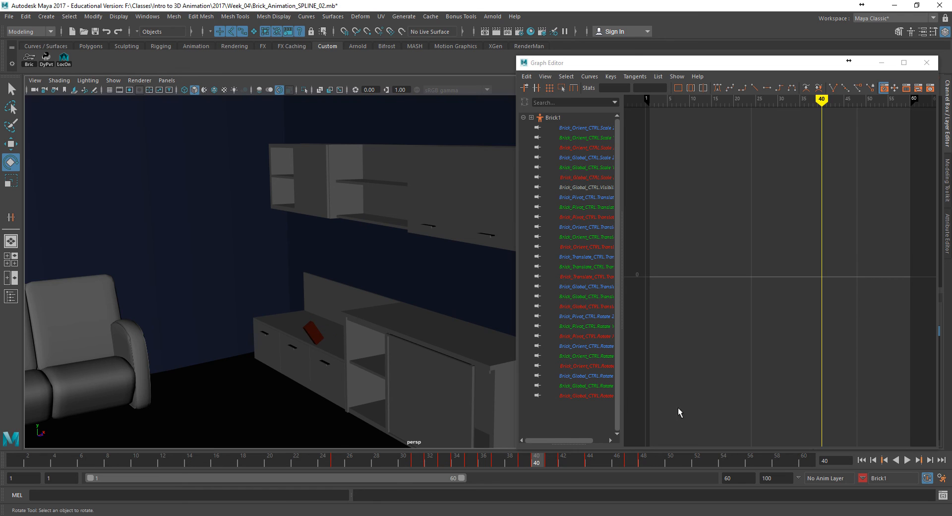
click(861, 461)
click(907, 460)
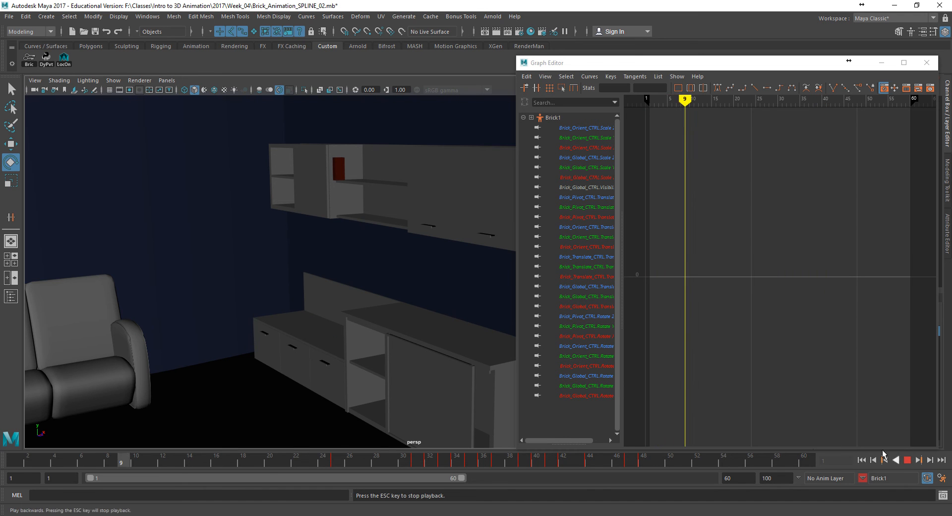
click(908, 460)
- Examine the brick's floor landing up close around frame 48 and replay the animation from the first frame
alt+right_drag(410, 433, 511, 397)
alt+drag(234, 344, 359, 328)
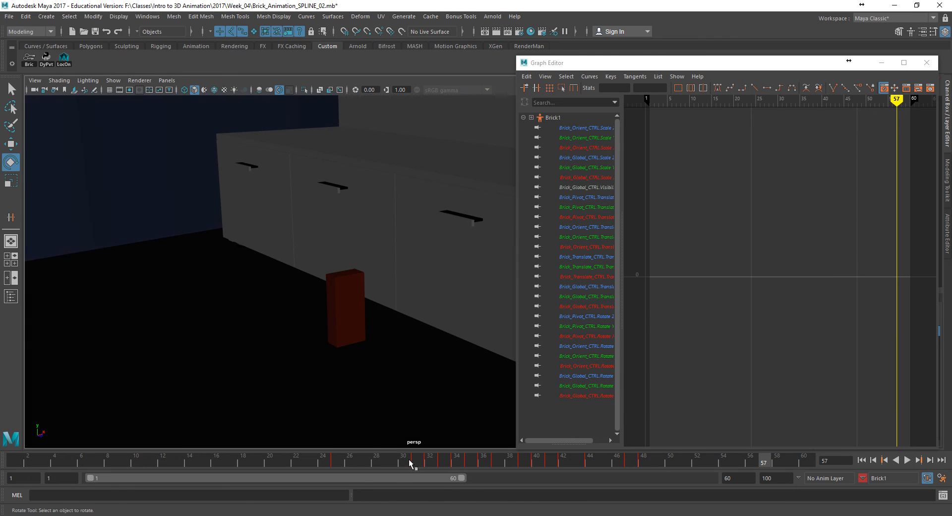
drag(559, 462, 642, 466)
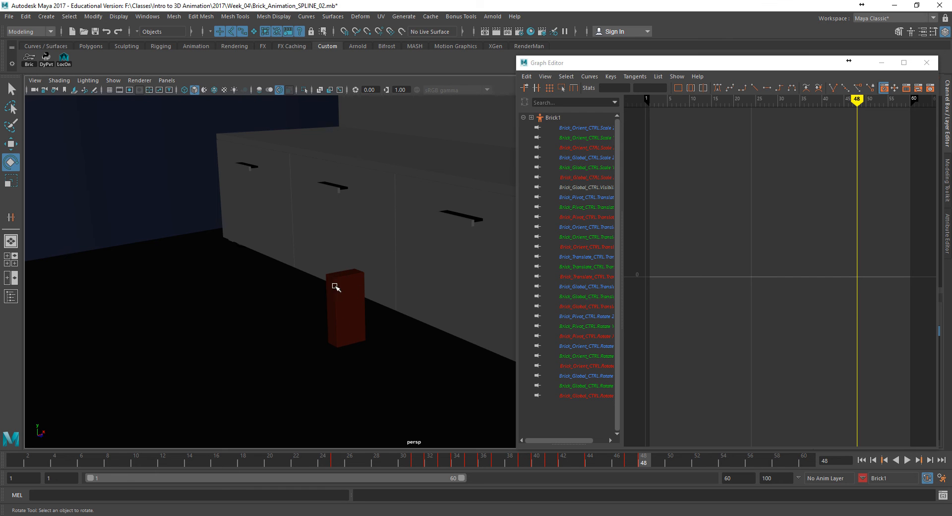
click(862, 460)
click(907, 460)
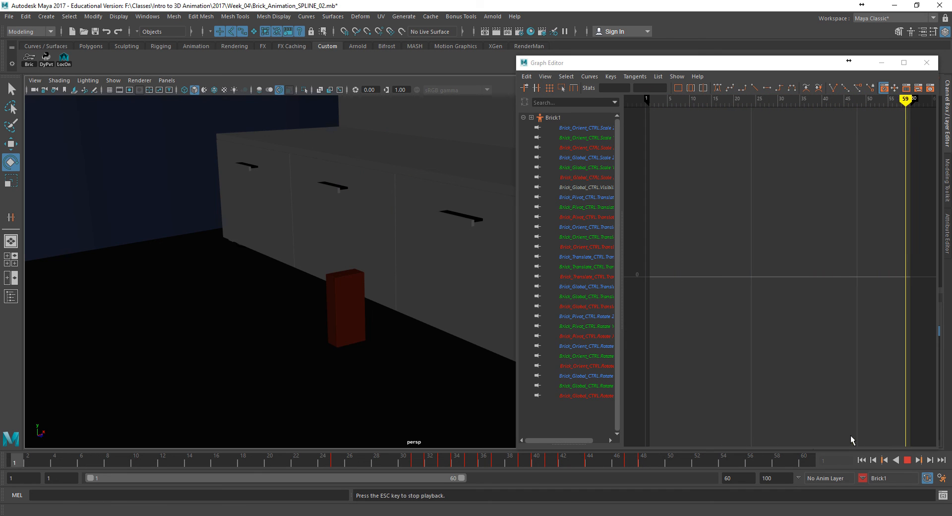
click(863, 459)
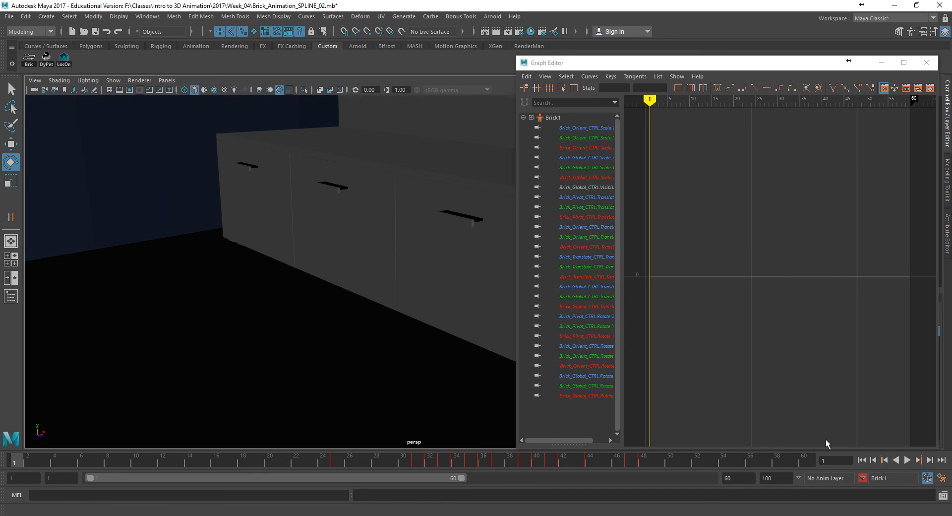
- Minimize the Graph Editor, frame the whole shelf and counter area, and play the full animation before returning to frame 1
click(881, 63)
alt+right_drag(680, 199, 306, 330)
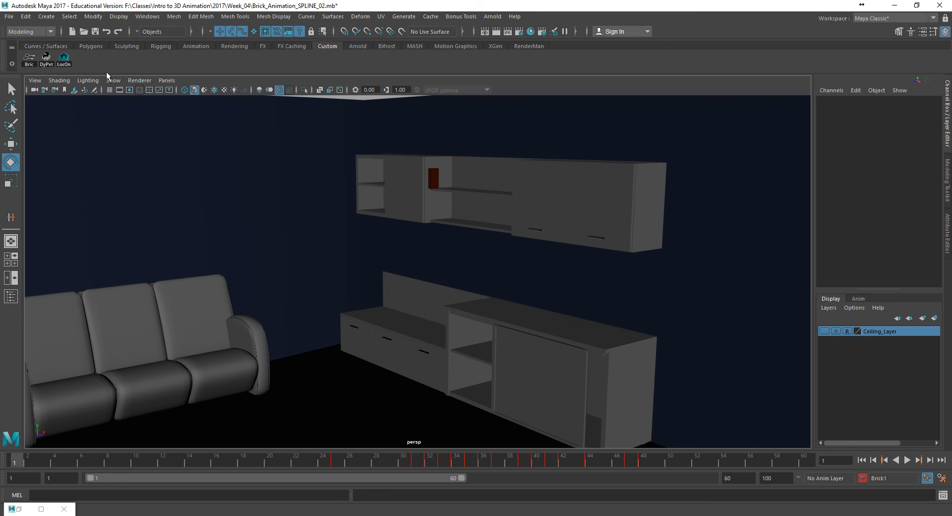
click(907, 461)
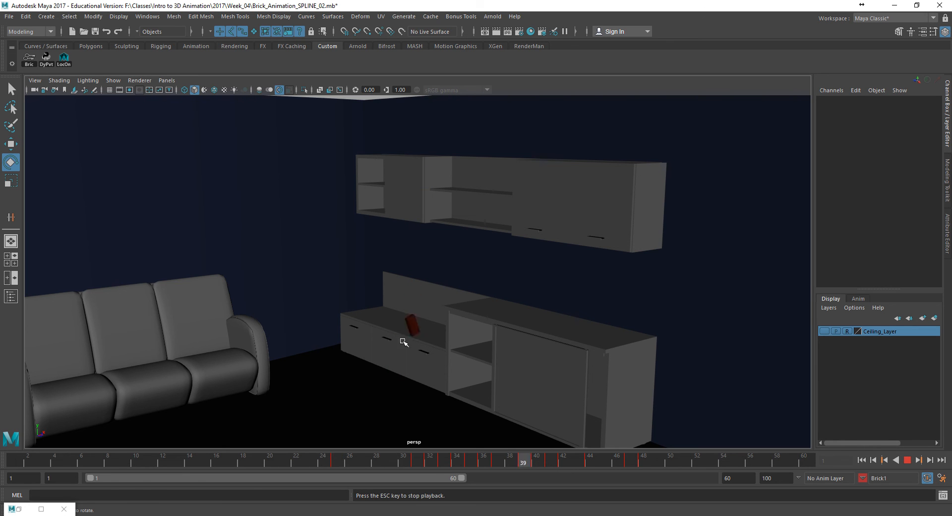
click(908, 460)
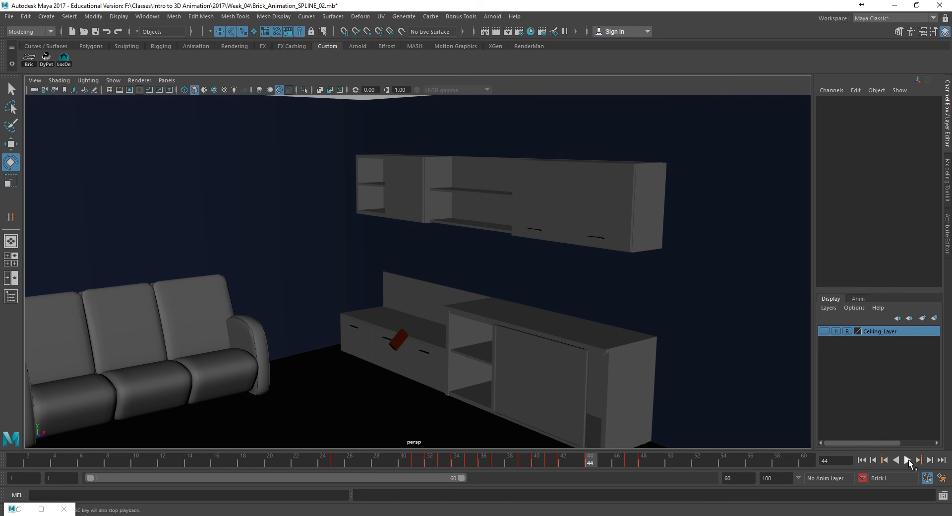
click(861, 460)
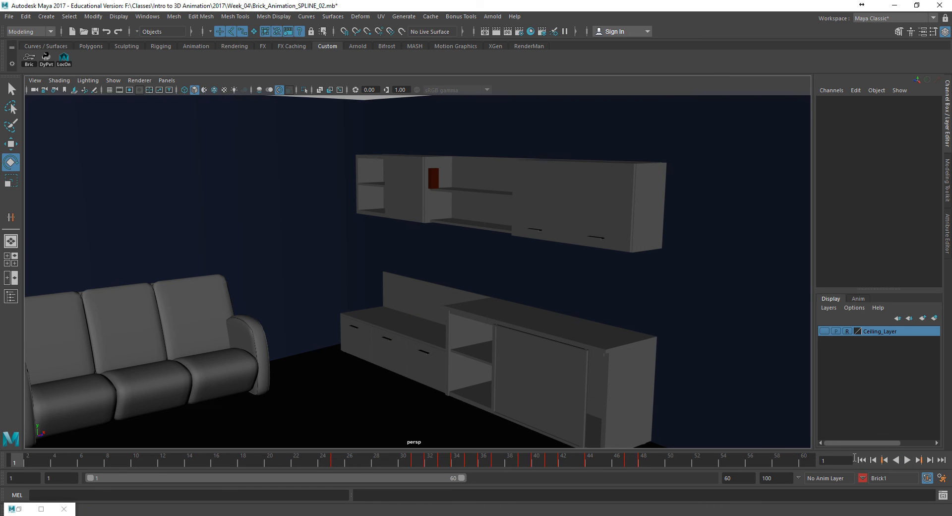